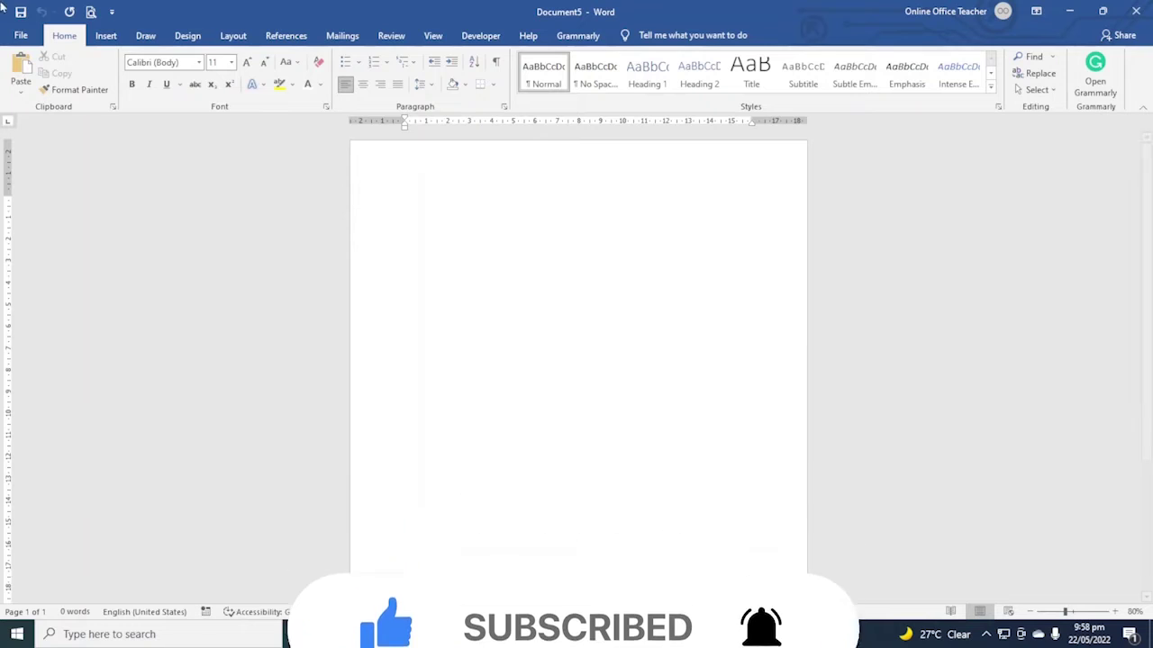
# - Draw a 10.89 × 20.98 cm blue rectangle from the page's top-left corner across the page width
pyautogui.click(104, 36)
pyautogui.click(185, 79)
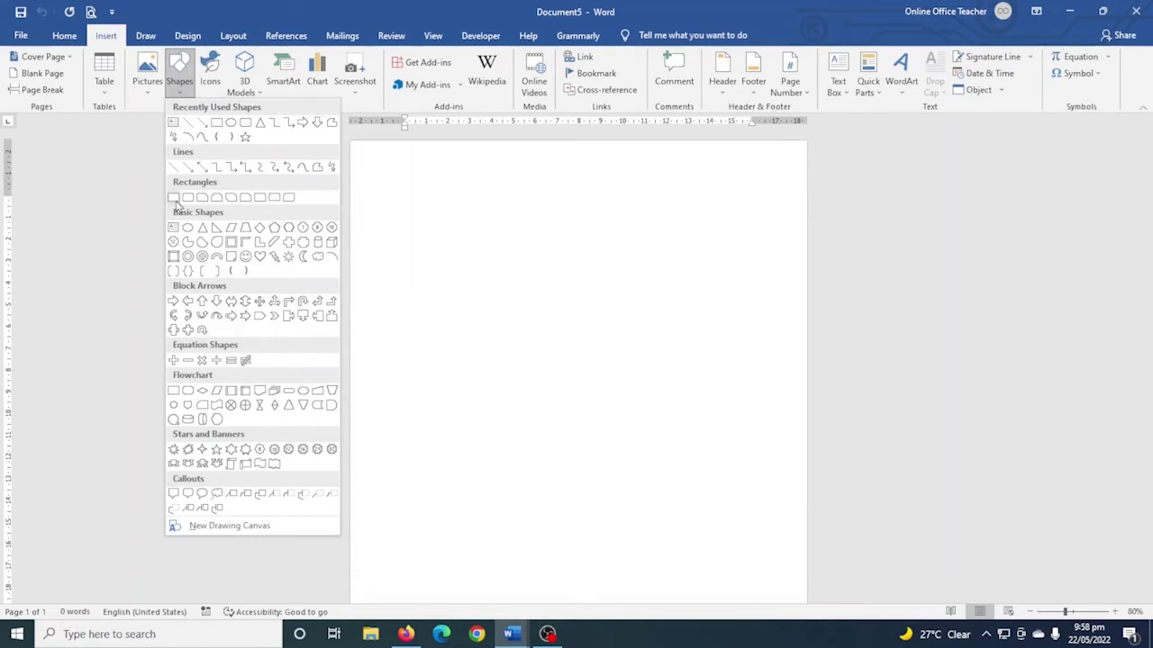
pyautogui.click(172, 198)
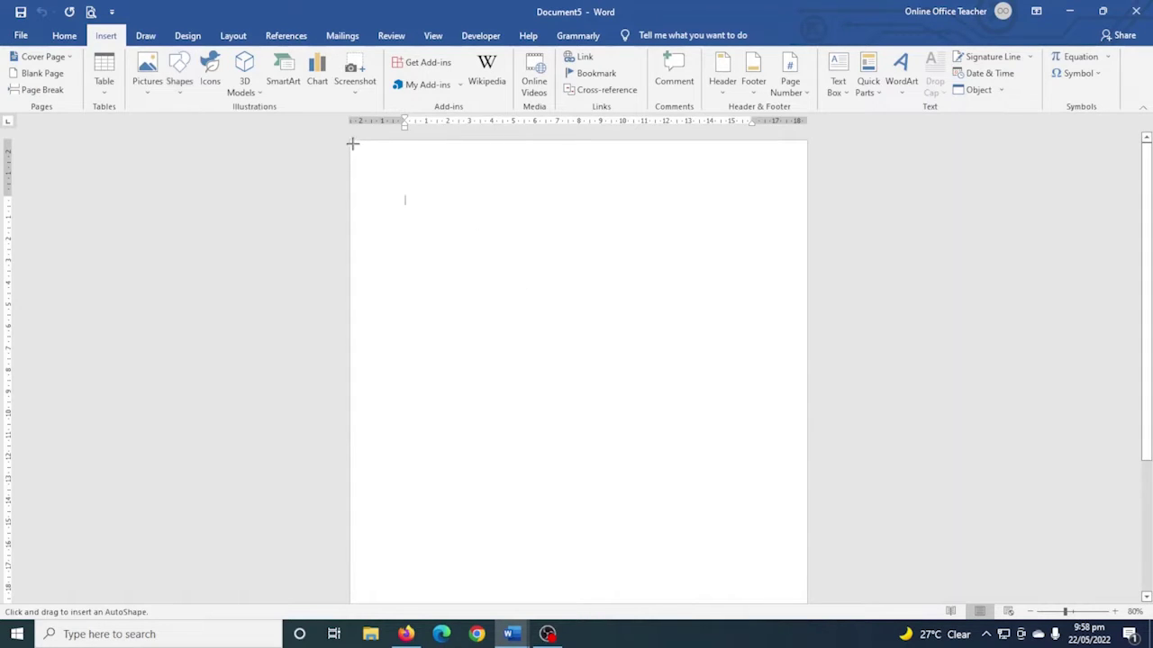
pyautogui.moveTo(350, 142); pyautogui.dragTo(807, 379)
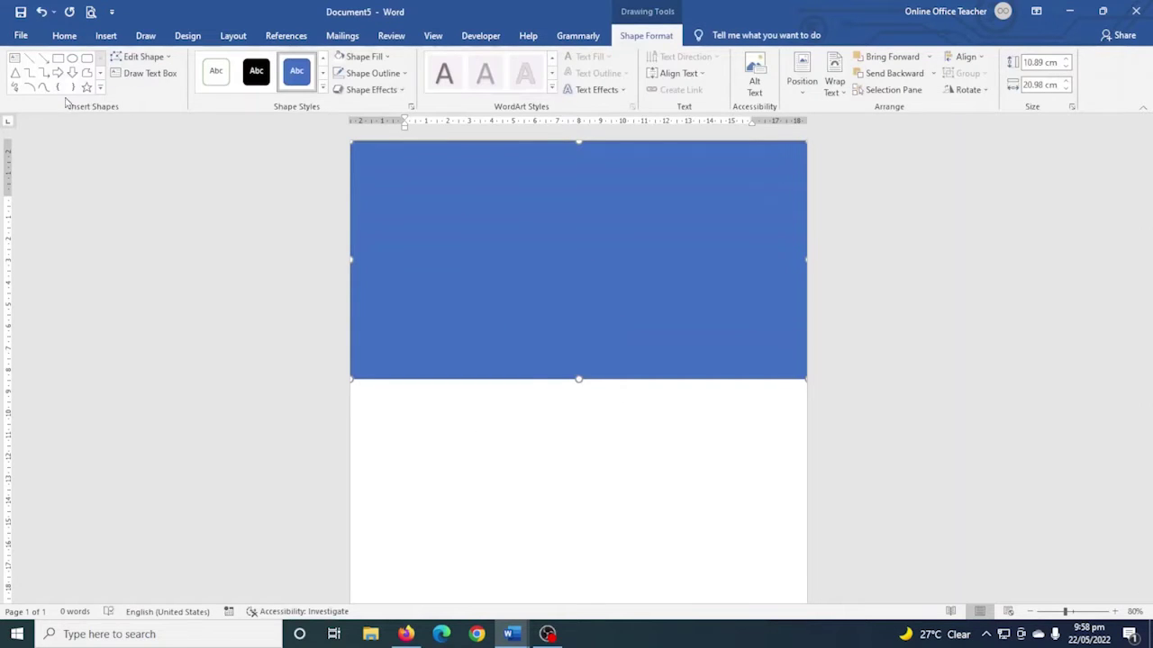
# - Edit the rectangle's points to pull its bottom edge into a deep arc about 15.12 cm tall
pyautogui.click(163, 58)
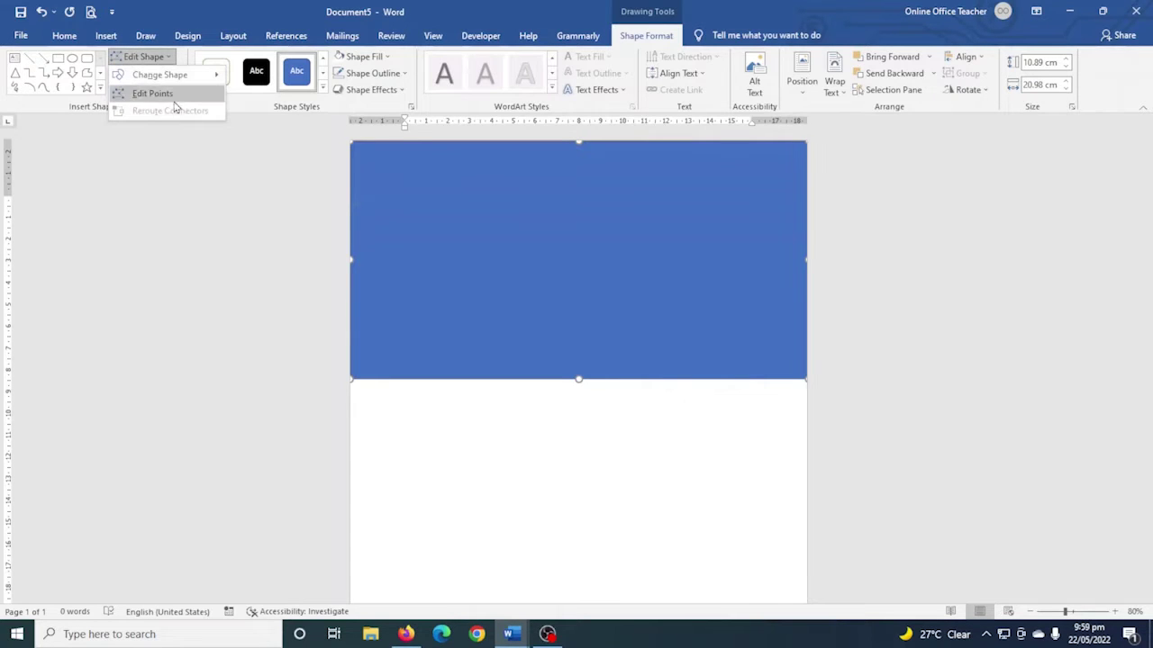
pyautogui.click(151, 94)
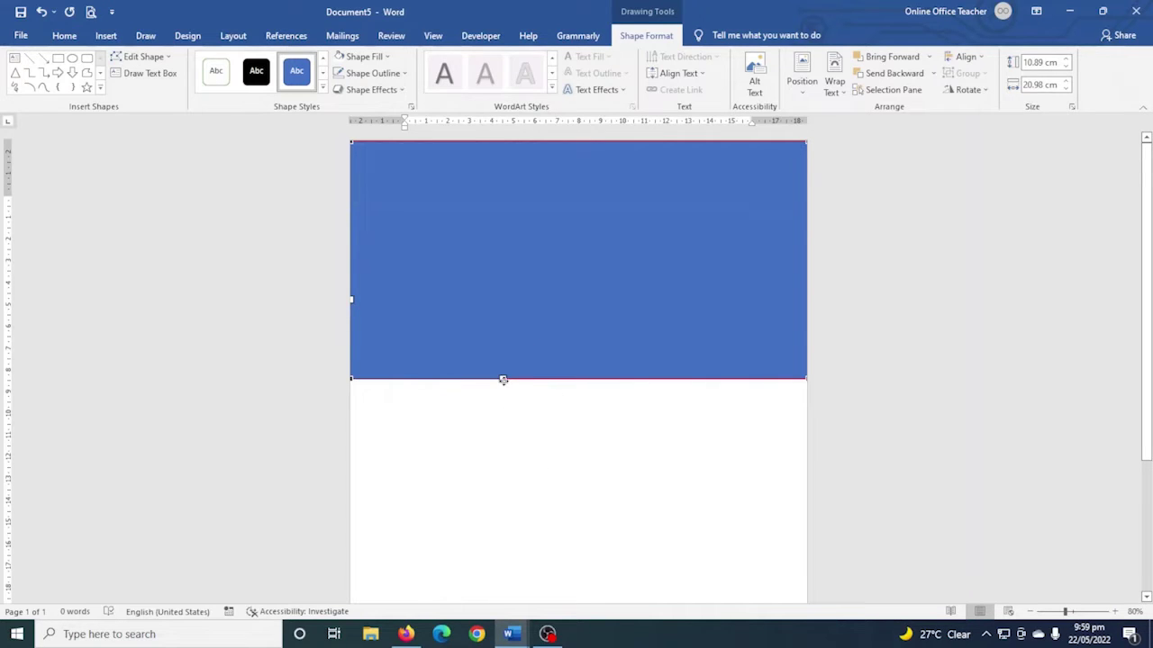
pyautogui.moveTo(503, 381); pyautogui.dragTo(506, 488)
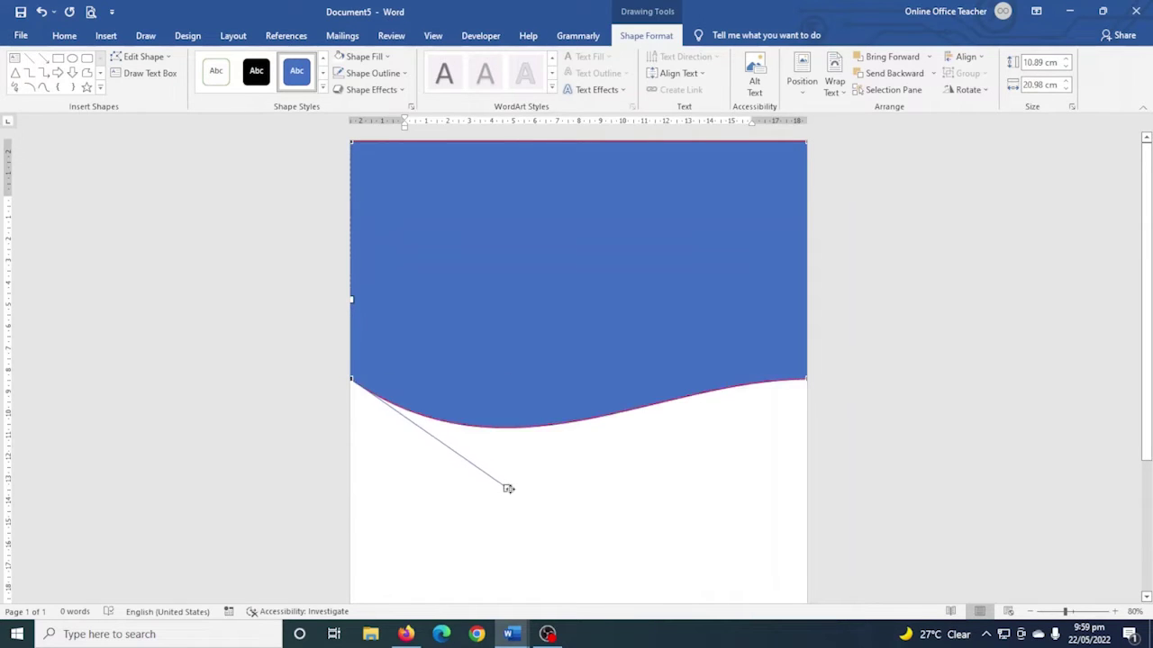
pyautogui.click(804, 379)
pyautogui.moveTo(654, 378); pyautogui.dragTo(730, 515)
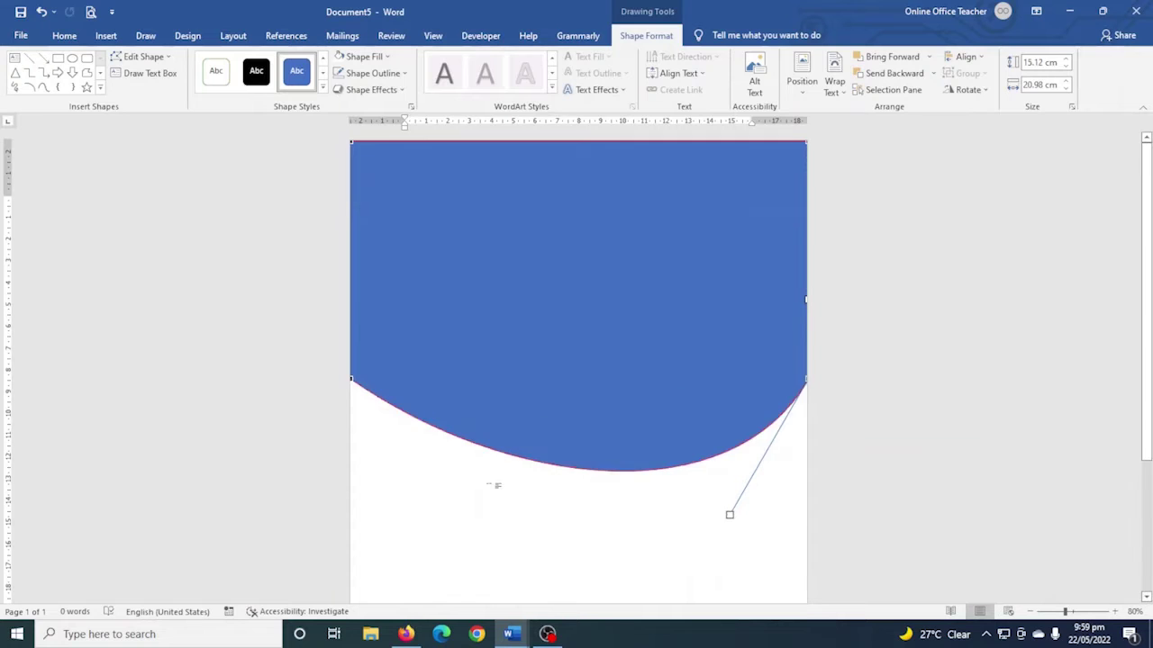
pyautogui.click(862, 371)
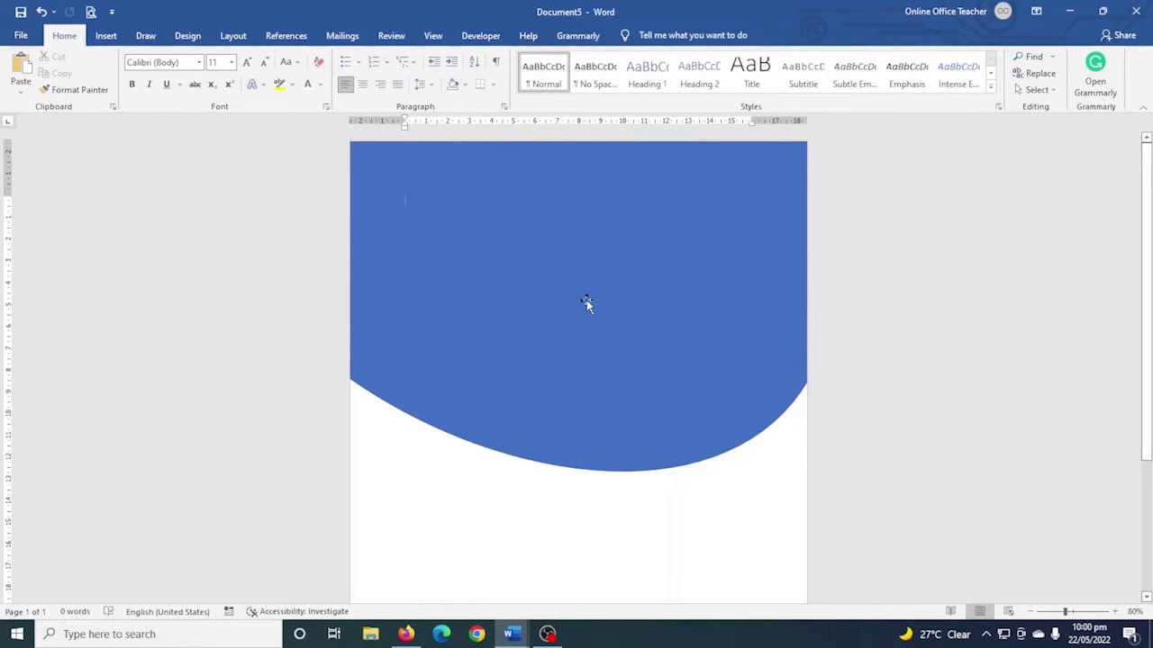
# - Nudge the curved blue shape up slightly and set its outline to No Outline
pyautogui.click(585, 300)
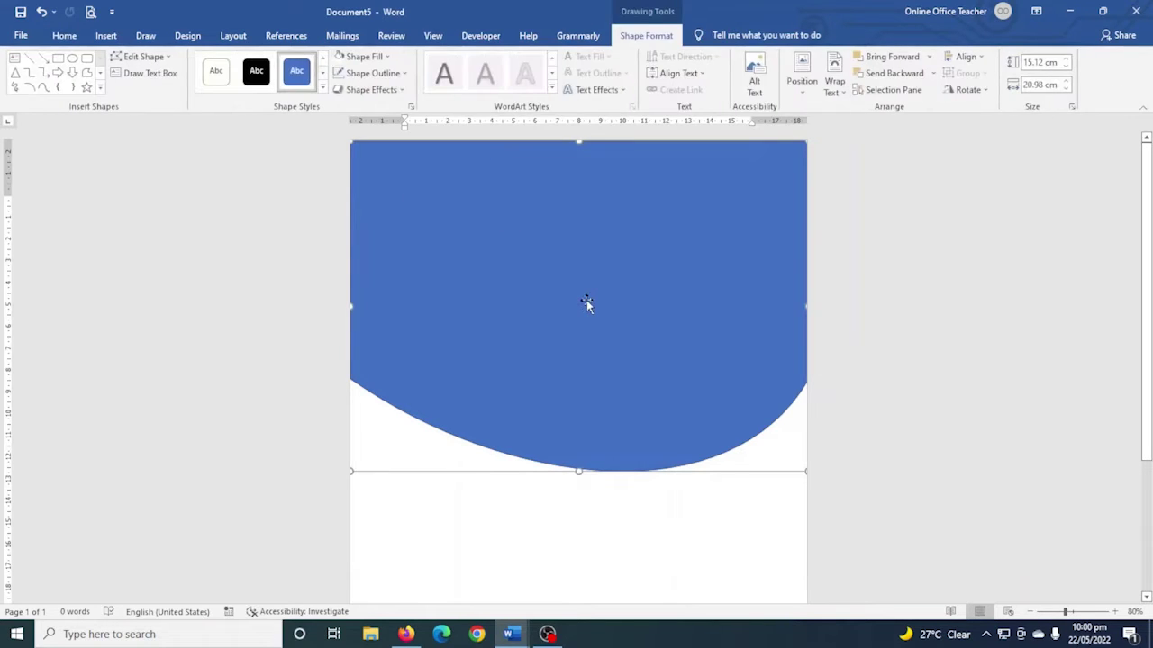
pyautogui.press('Up')
pyautogui.press('Up')
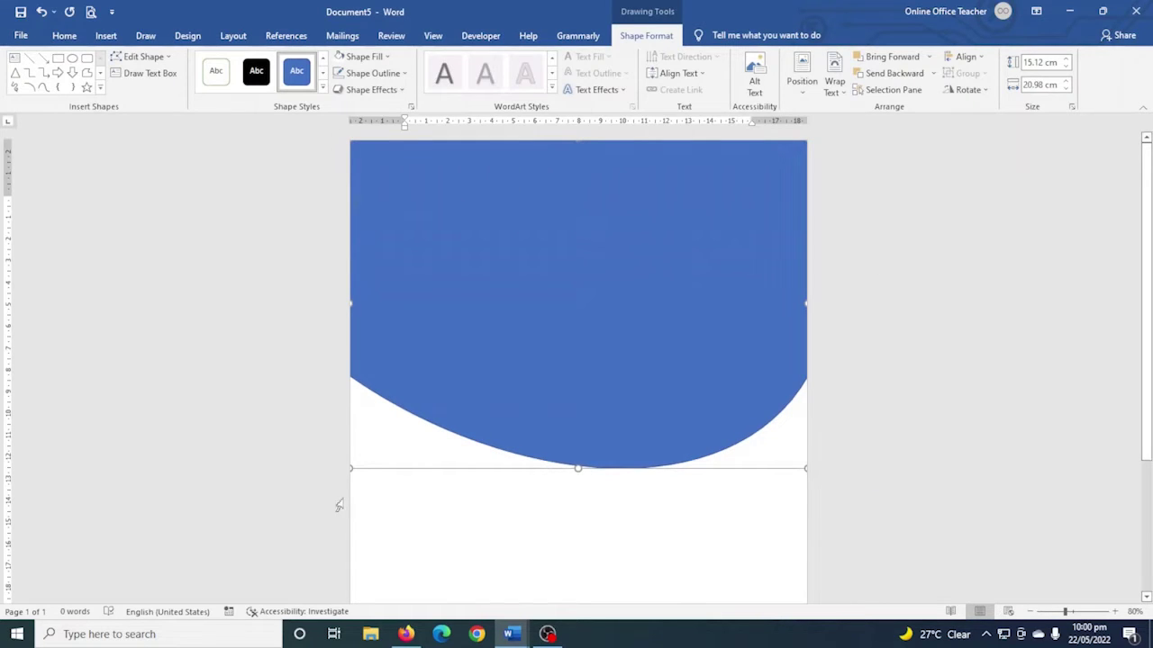
pyautogui.click(376, 74)
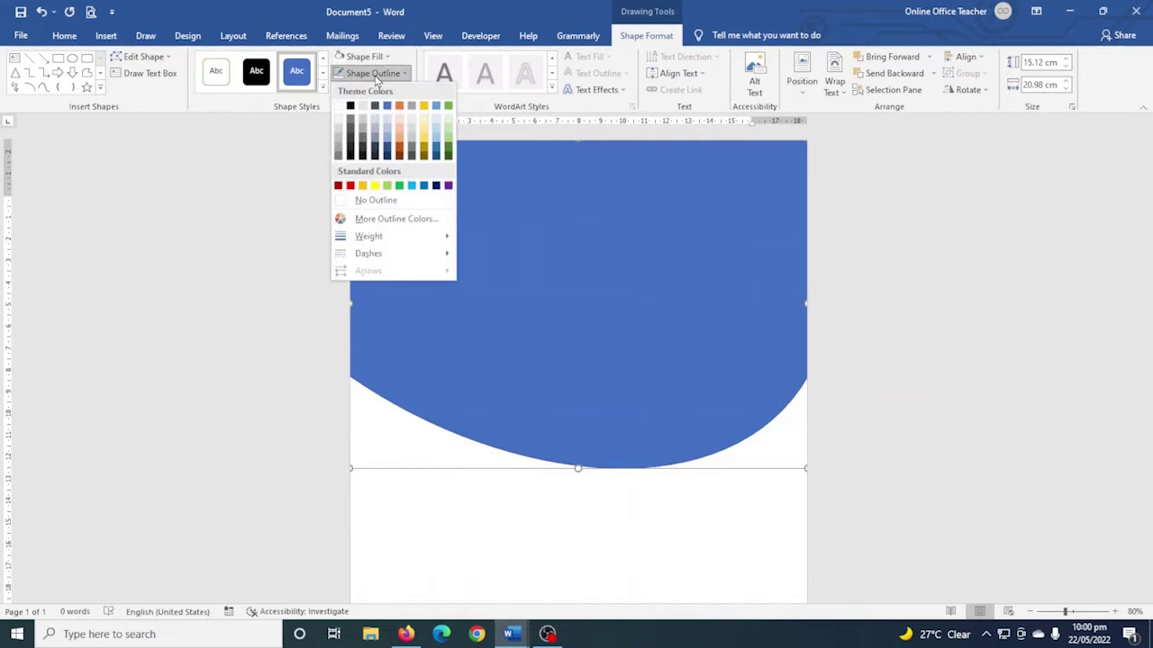
pyautogui.click(376, 200)
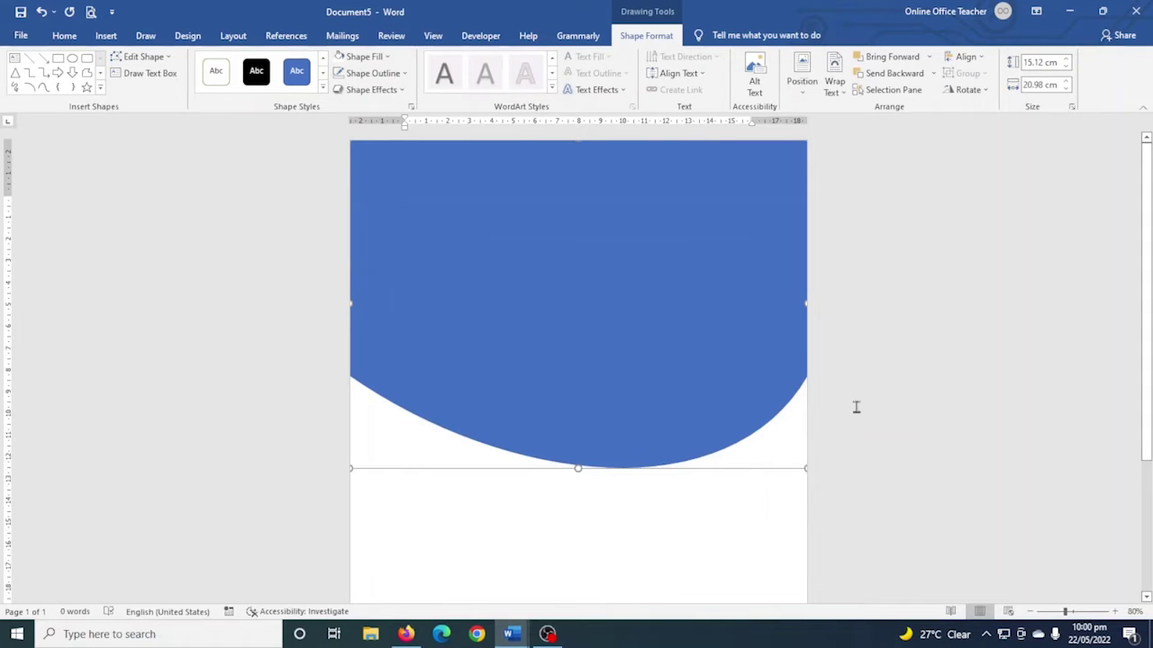
pyautogui.scroll(-3, 945, 486)
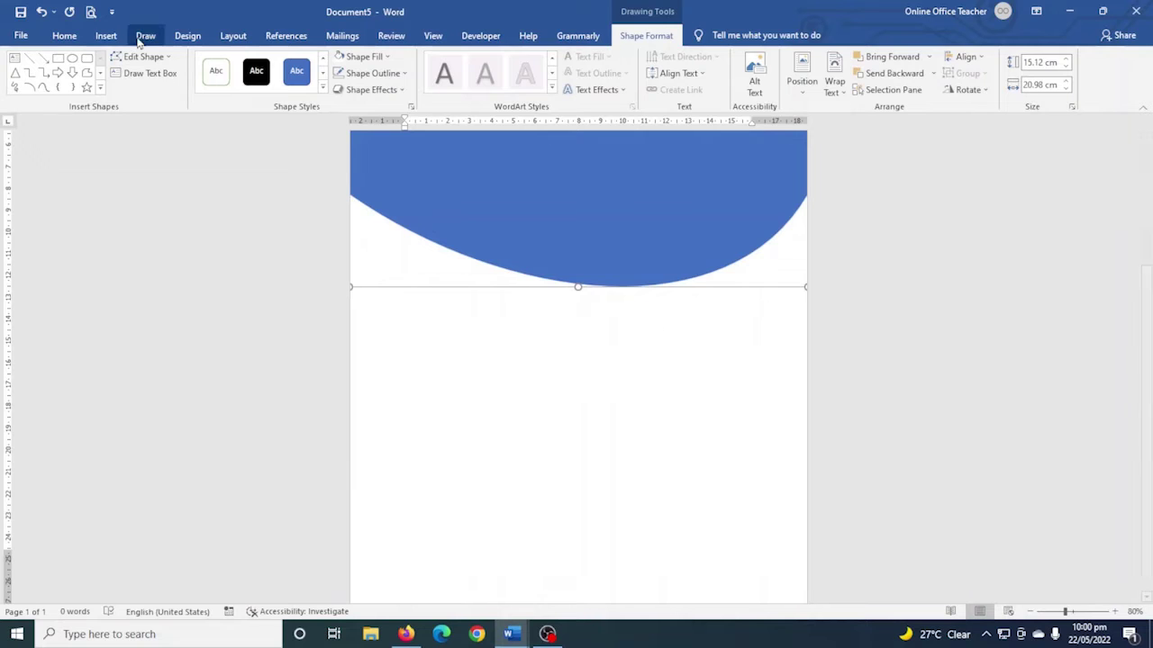
# - Insert the picture '5-Bedroon Ensuit Duplex Building Design' from the poster design folder
pyautogui.click(105, 36)
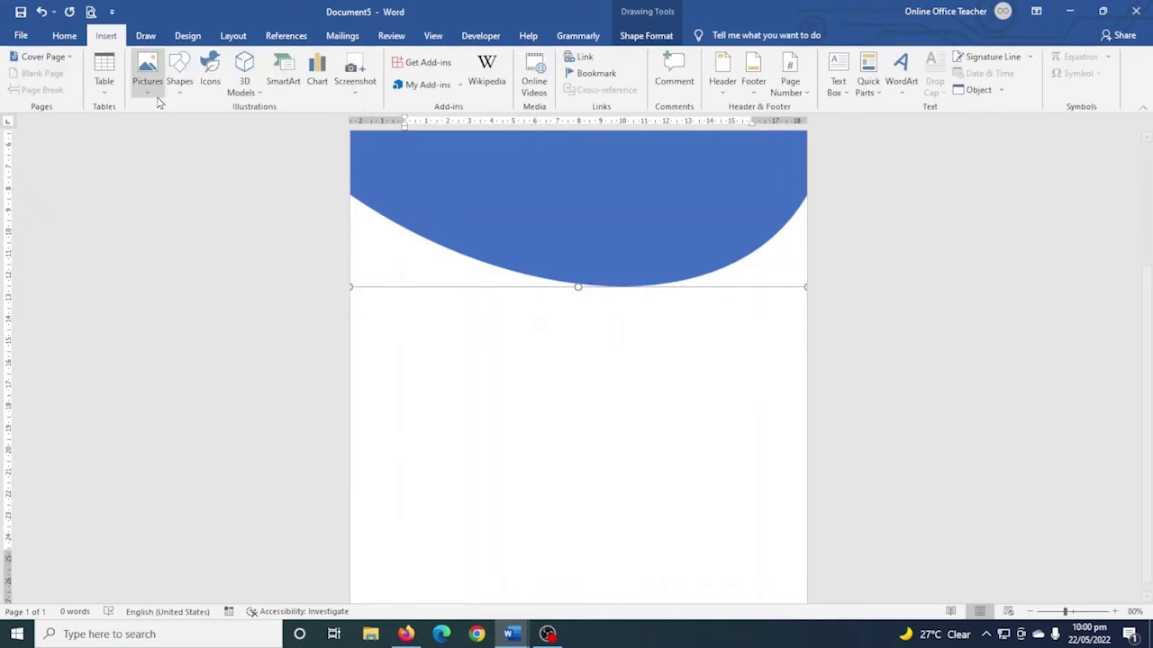
pyautogui.click(148, 80)
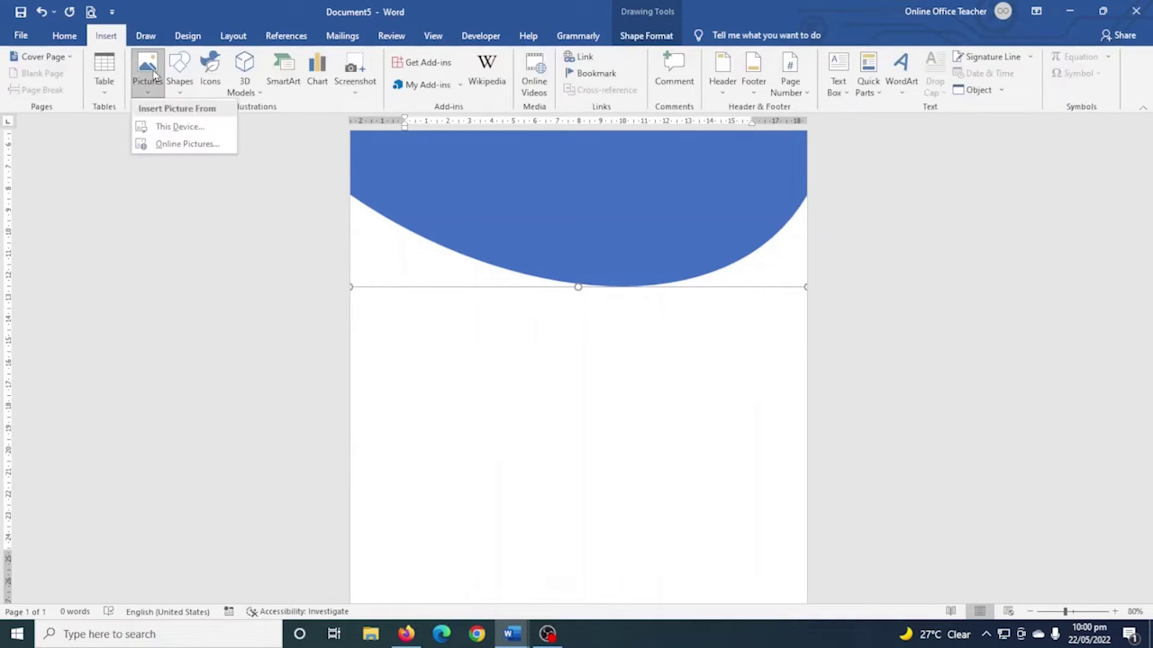
pyautogui.click(167, 128)
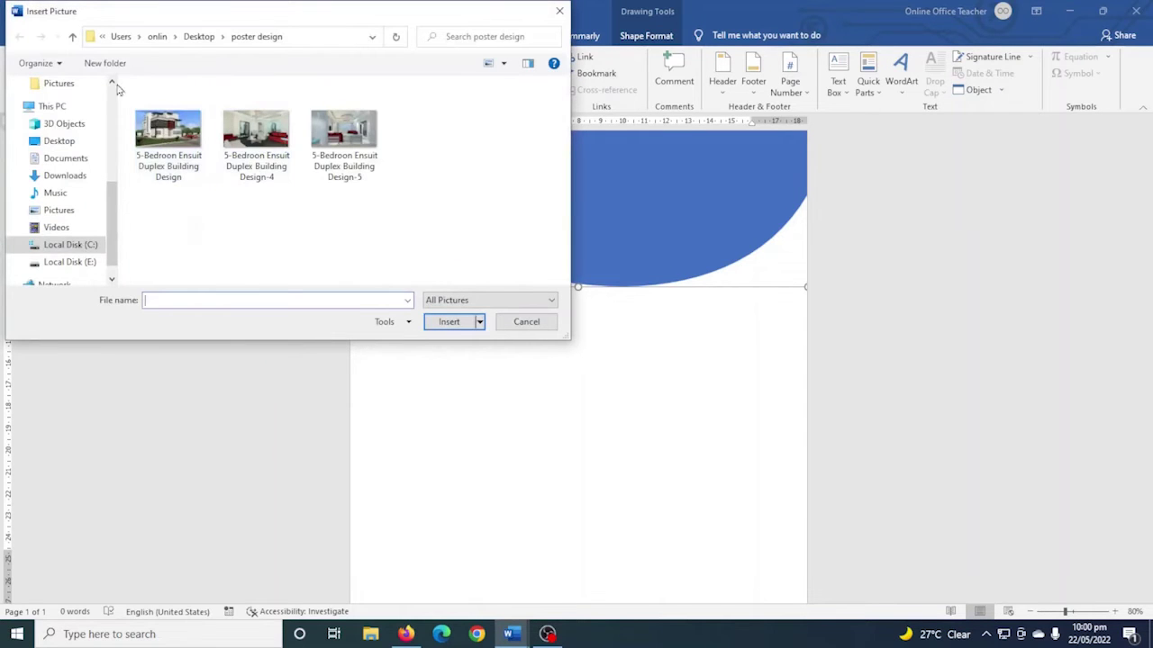
pyautogui.click(171, 135)
pyautogui.click(449, 321)
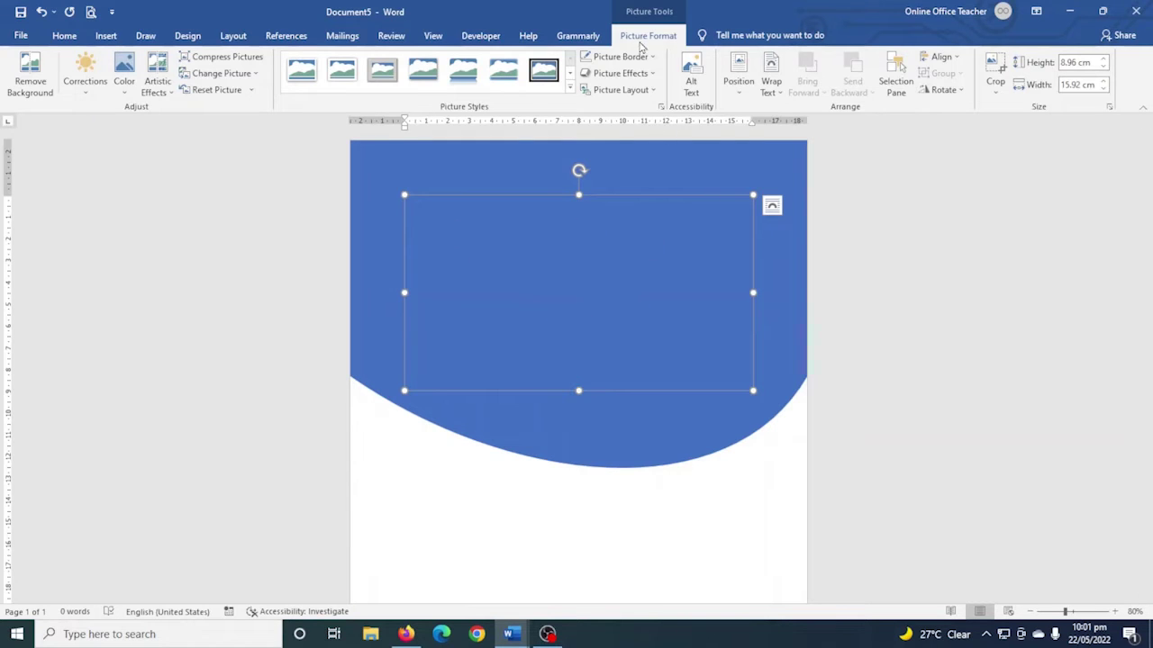
# - Set the photo to In Front of Text and enlarge it to 14.66 × 26.06 cm across the lower page
pyautogui.click(768, 88)
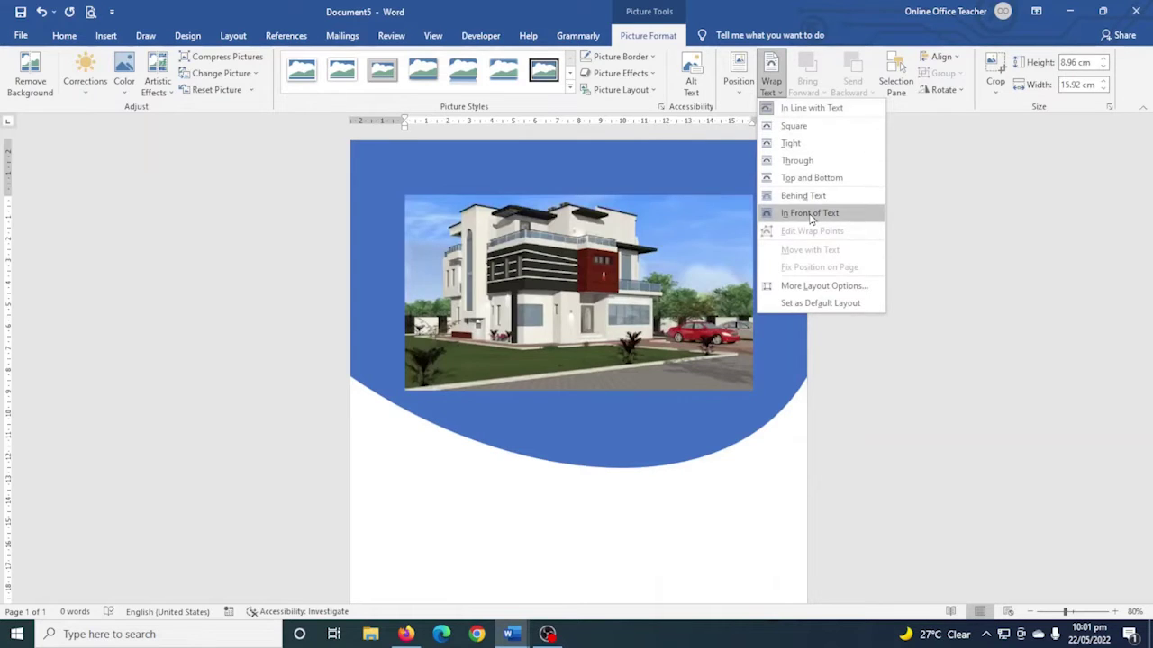
pyautogui.click(809, 214)
pyautogui.moveTo(561, 268); pyautogui.dragTo(586, 300)
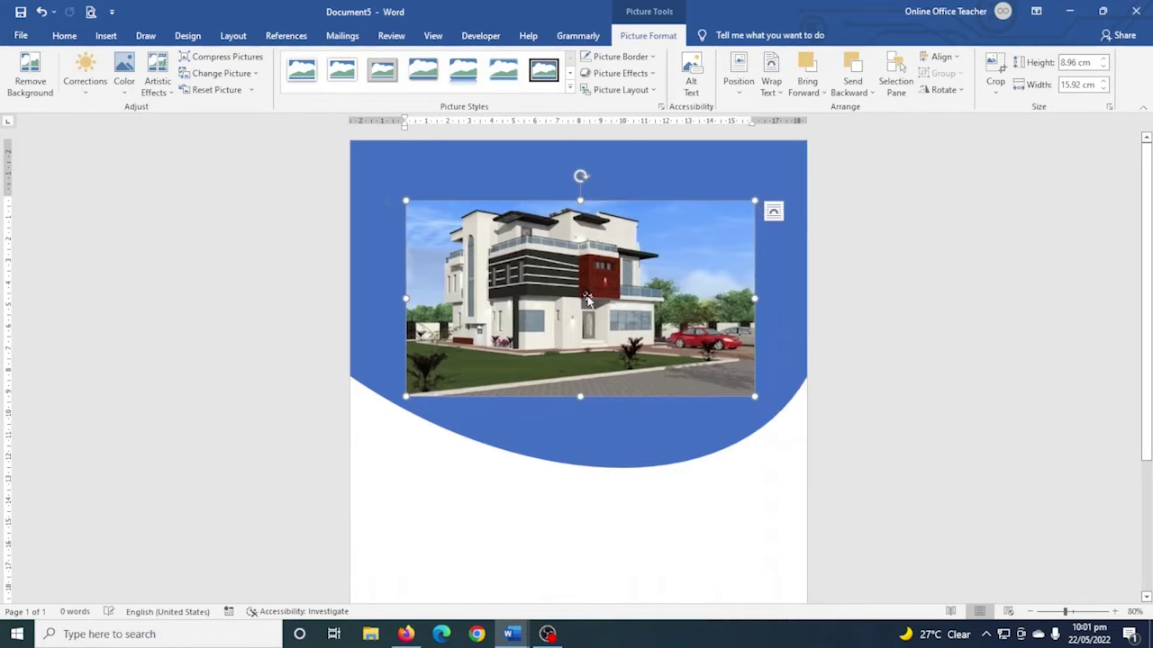
pyautogui.moveTo(586, 290); pyautogui.dragTo(470, 510)
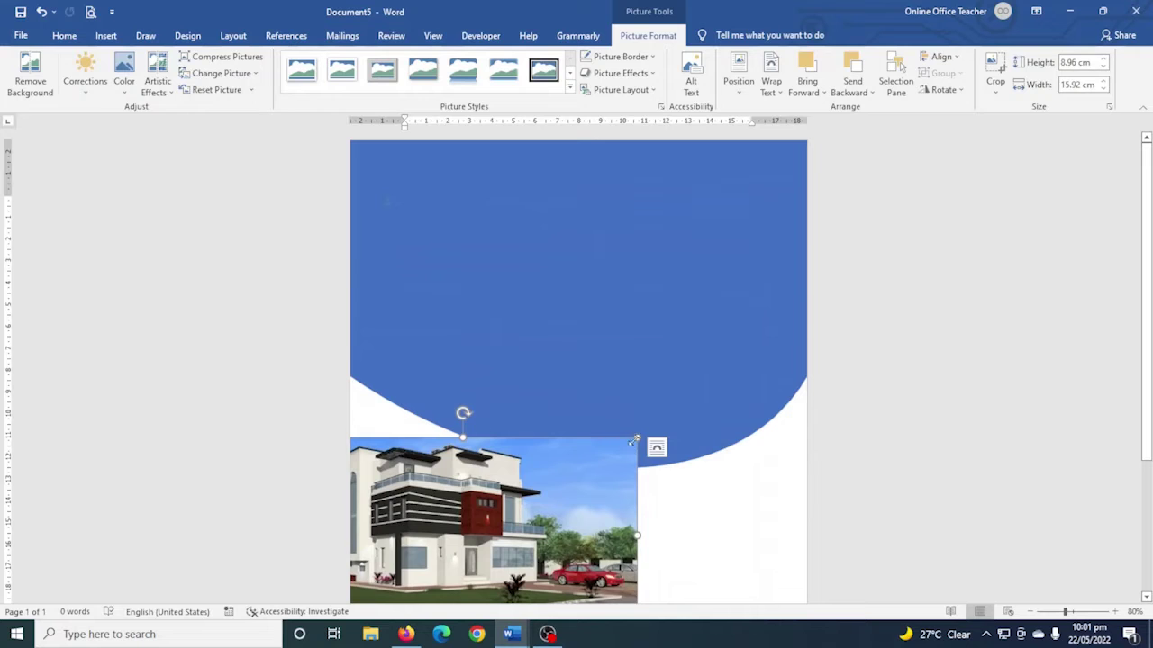
pyautogui.moveTo(636, 438); pyautogui.dragTo(858, 368)
pyautogui.moveTo(539, 429)
pyautogui.mouseDown()
pyautogui.moveTo(537, 365)
pyautogui.moveTo(537, 445)
pyautogui.moveTo(545, 437)
pyautogui.moveTo(550, 460)
pyautogui.moveTo(551, 421)
pyautogui.moveTo(549, 432)
pyautogui.mouseUp()
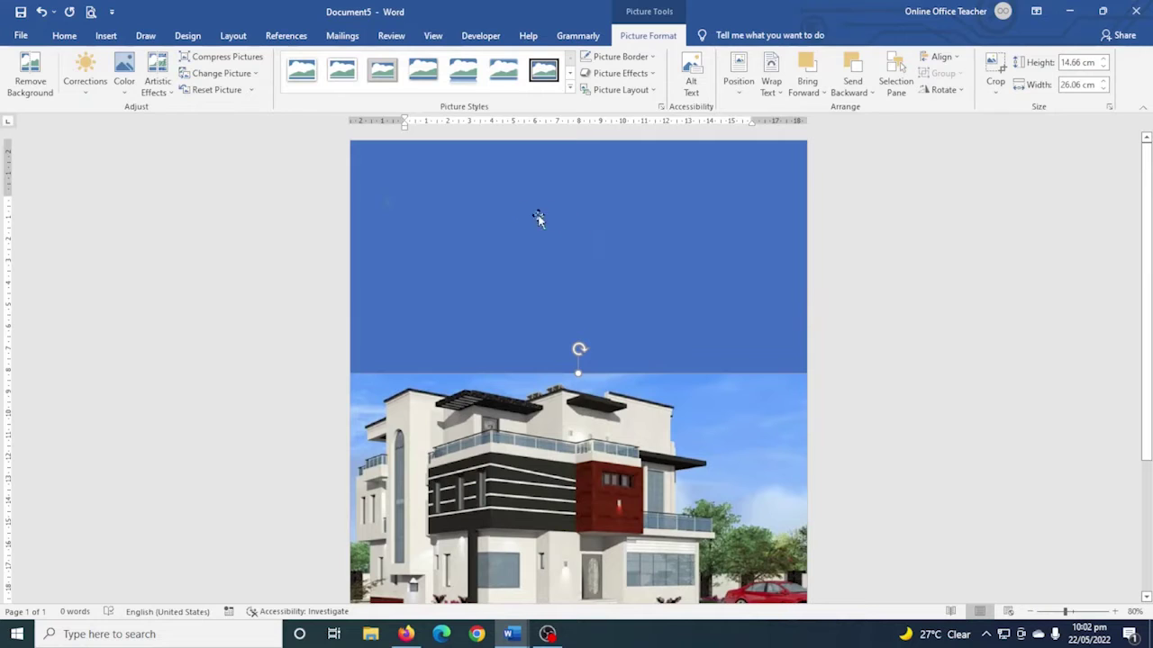
# - Send the house photo backward so the blue arc overlaps its top
pyautogui.scroll(-3, 605, 522)
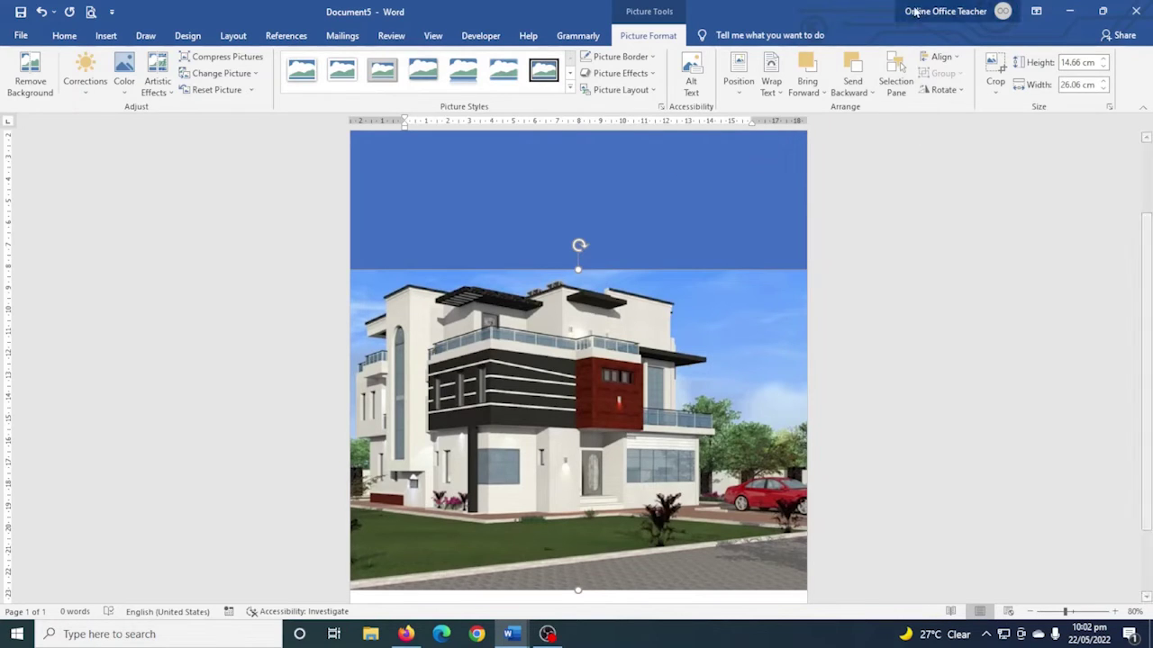
pyautogui.click(863, 94)
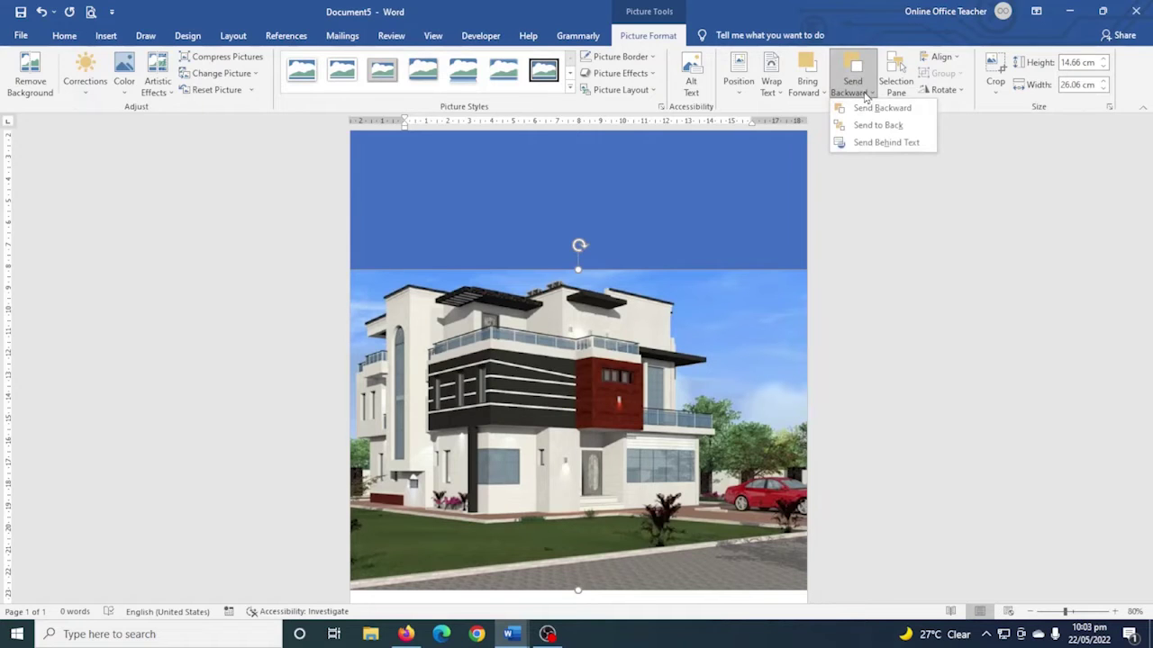
pyautogui.click(878, 111)
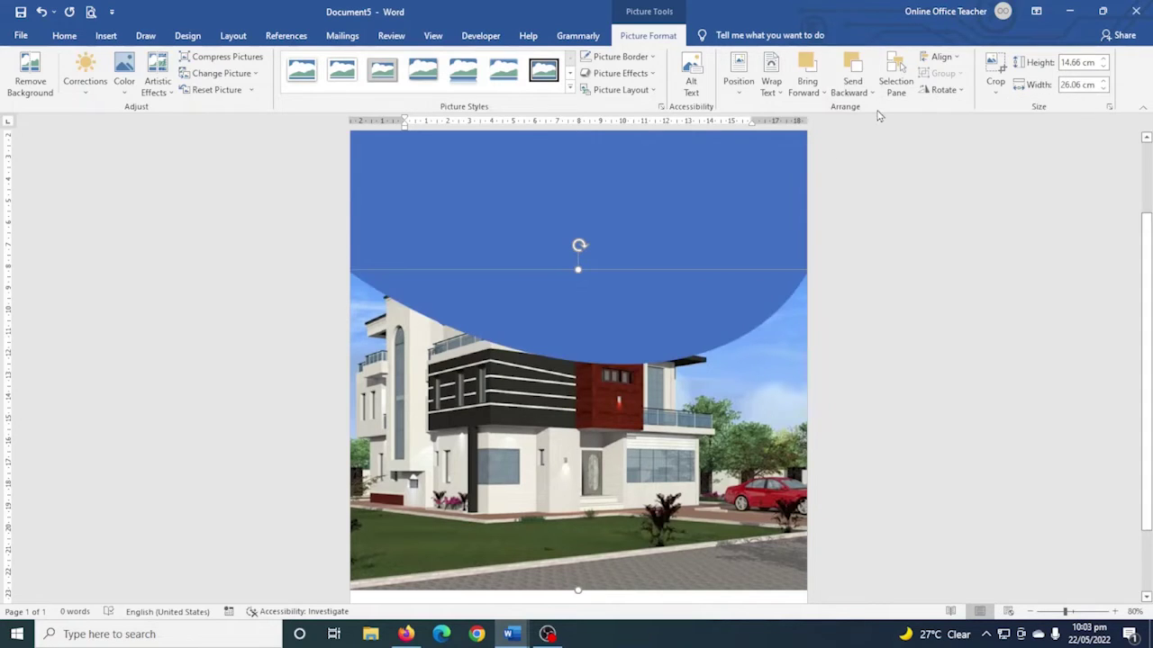
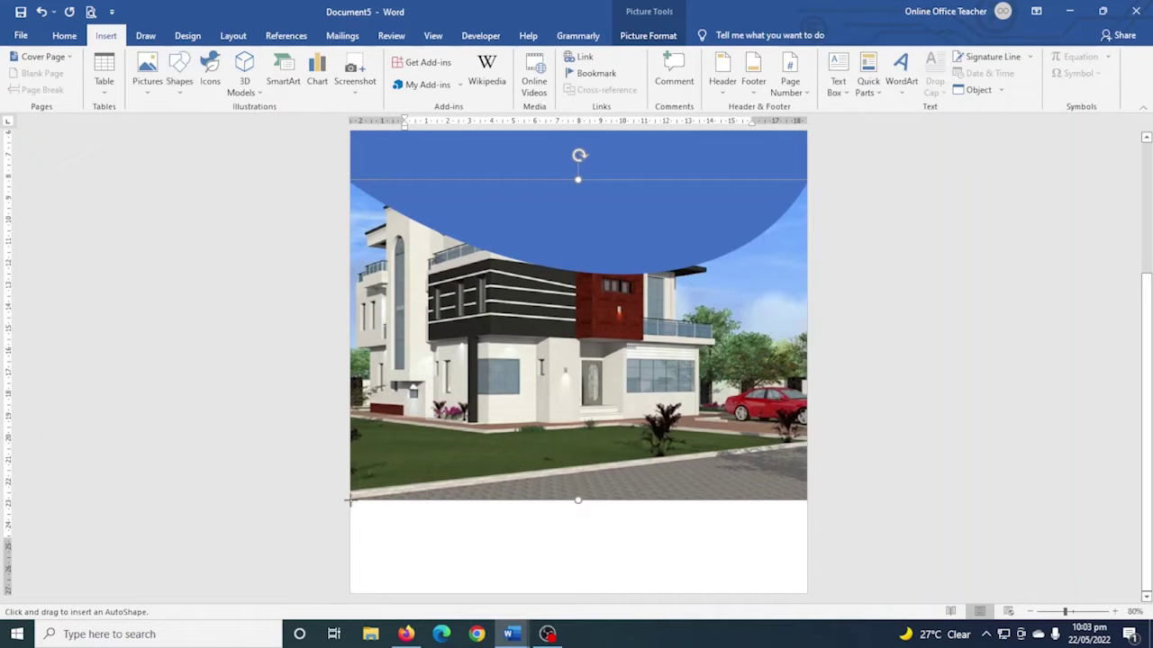
# - Draw a rectangle band below the house photo
pyautogui.moveTo(352, 502); pyautogui.dragTo(808, 597)
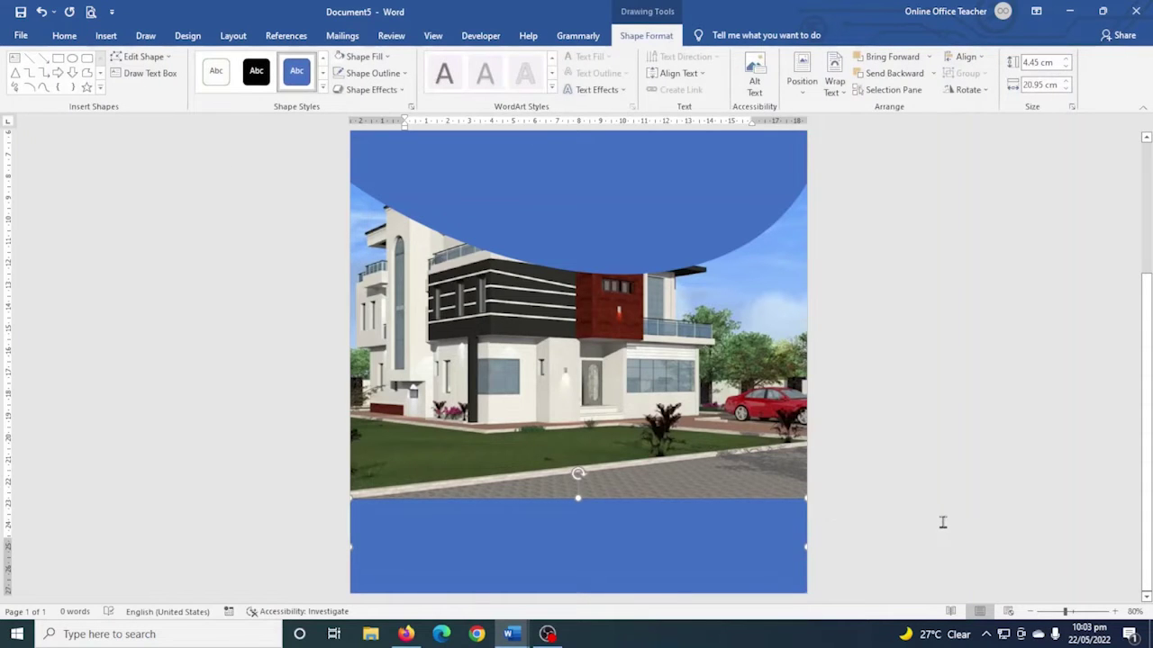
pyautogui.scroll(3, 898, 455)
pyautogui.scroll(2, 898, 453)
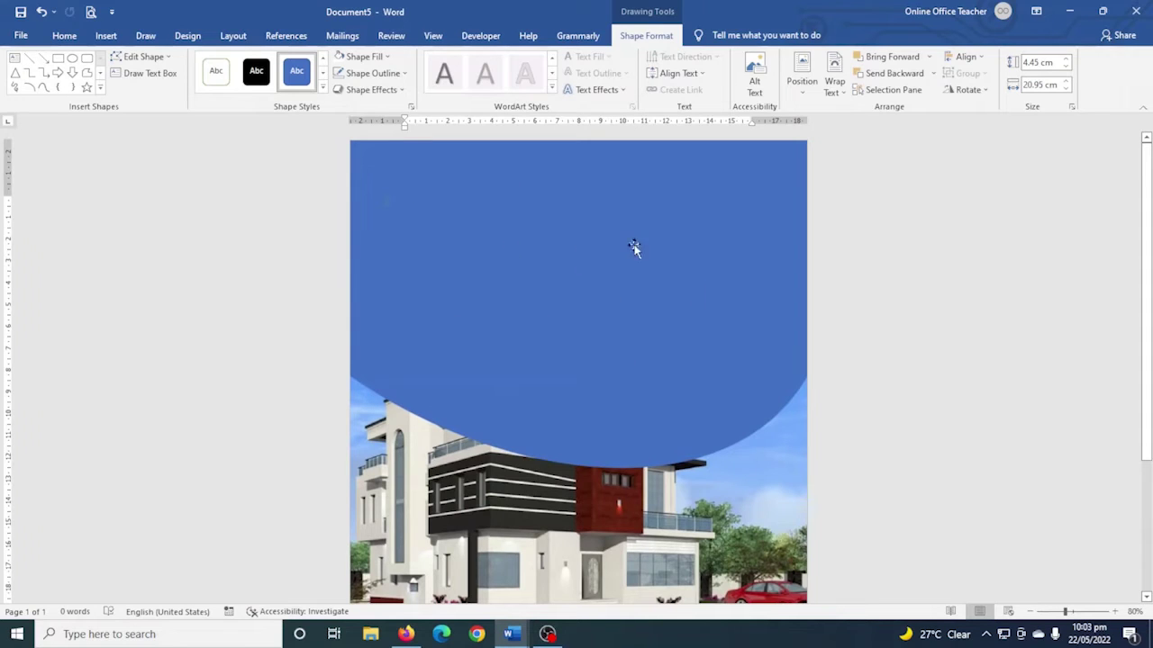
# - Duplicate the curved header, fill the copy white and send it behind the blue header
pyautogui.click(517, 230)
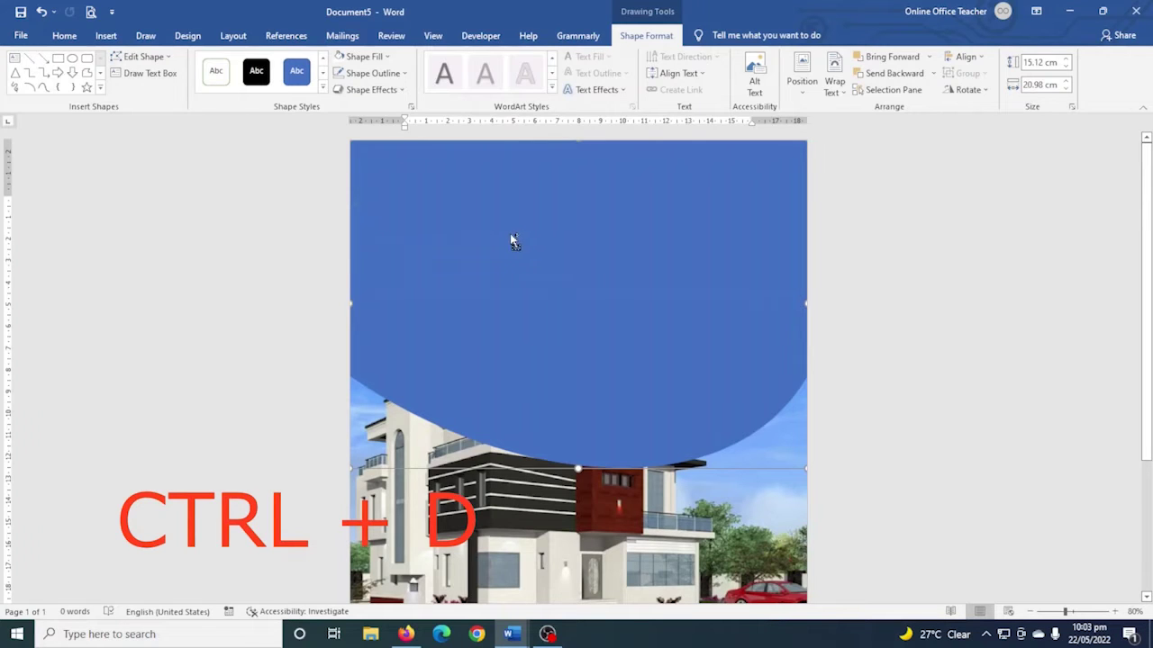
pyautogui.hotkey('ctrl', 'd')
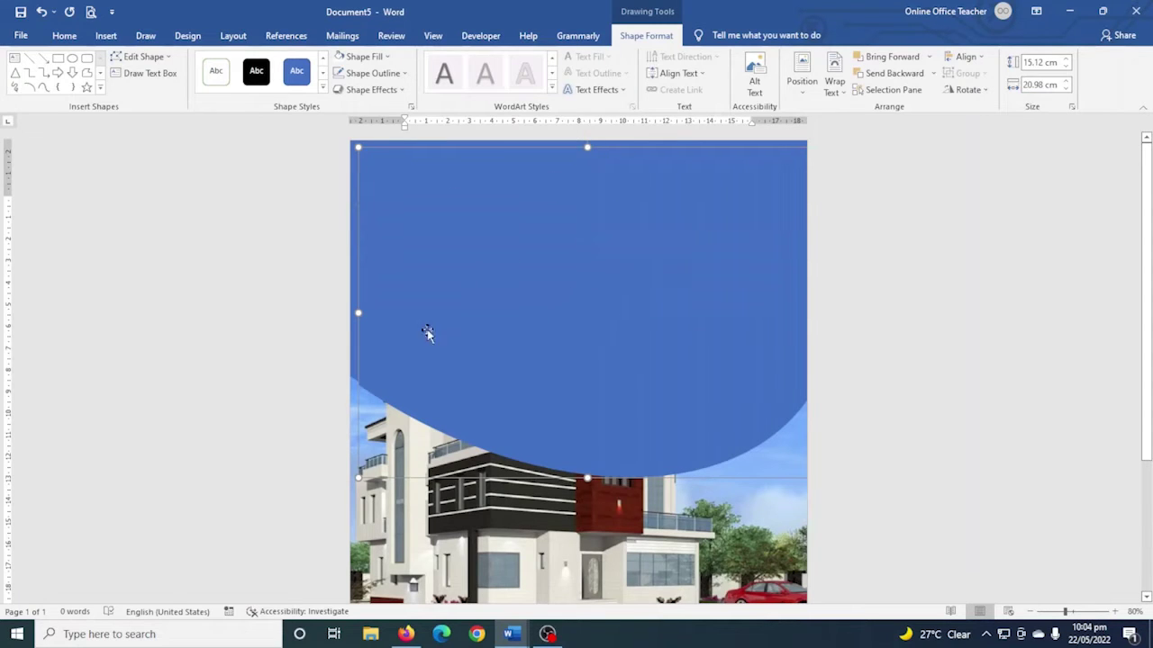
pyautogui.click(380, 61)
pyautogui.click(362, 89)
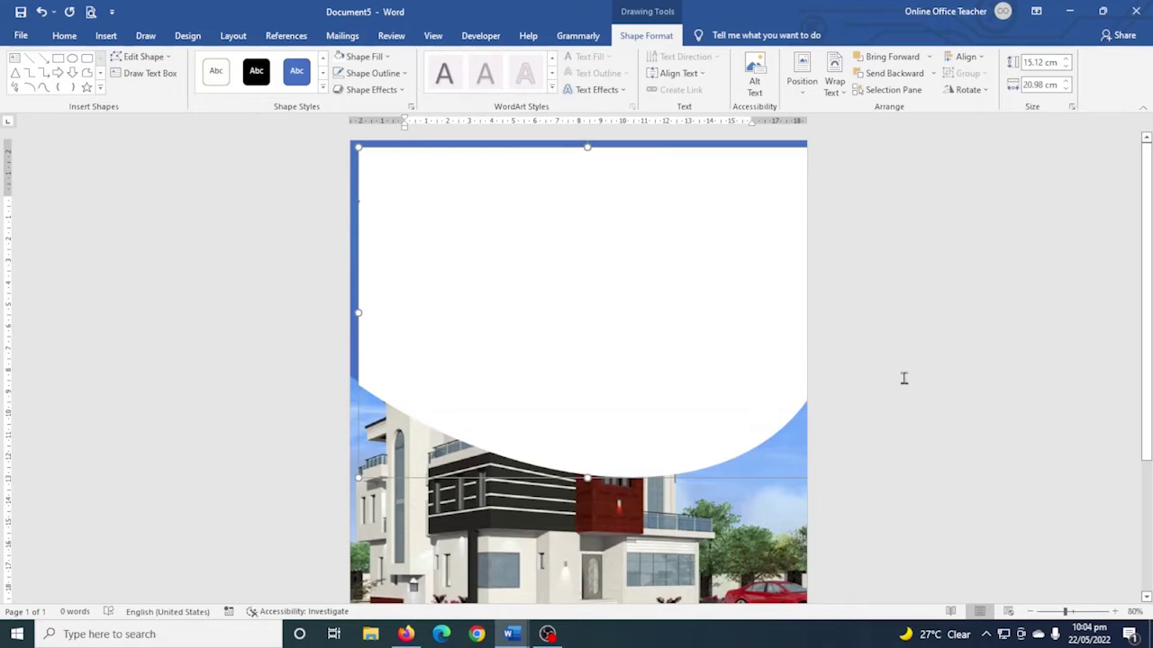
pyautogui.click(894, 74)
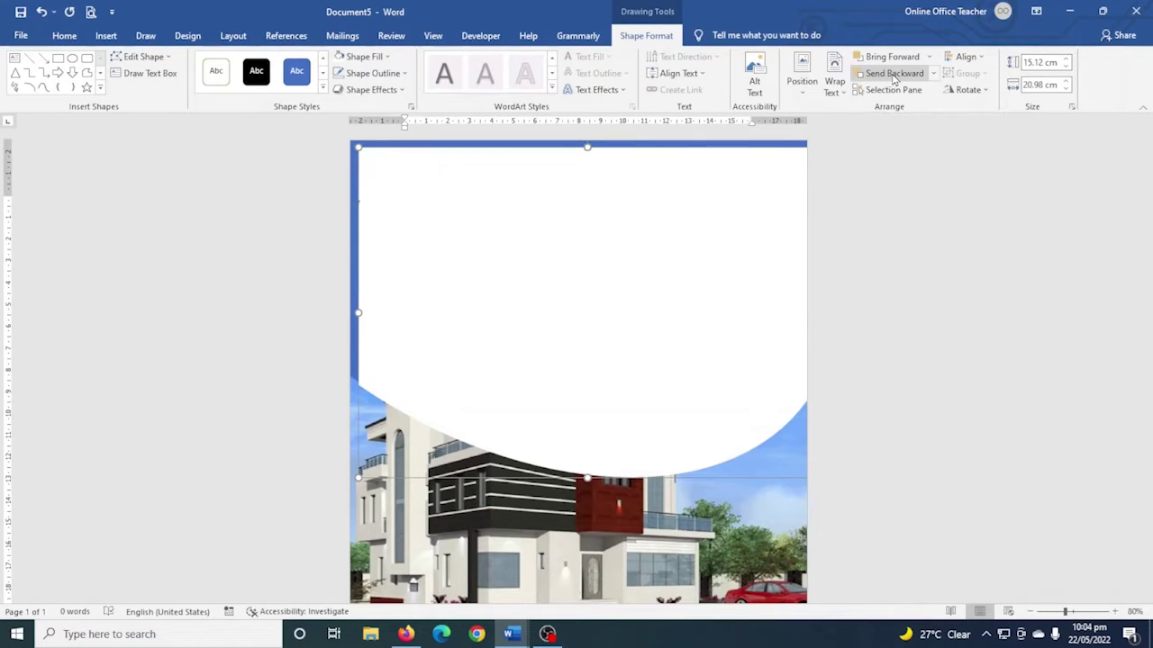
pyautogui.click(894, 74)
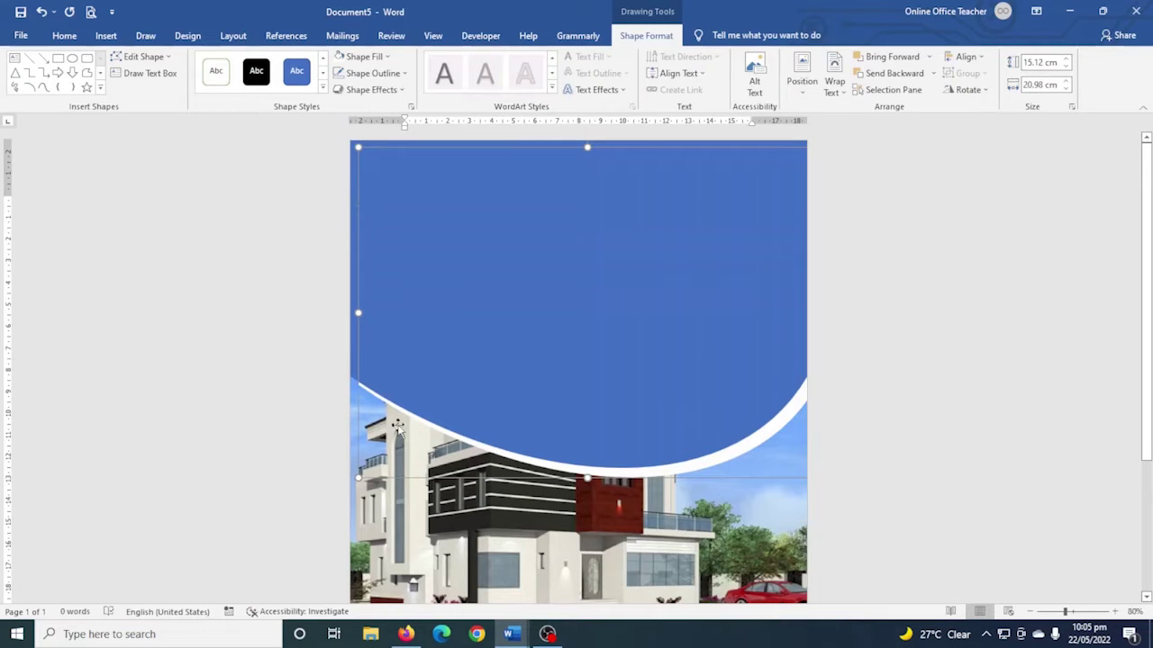
# - Nudge the blue header right and up so a white curved edge shows
pyautogui.press('Right')
pyautogui.press('Right')
pyautogui.press('Right')
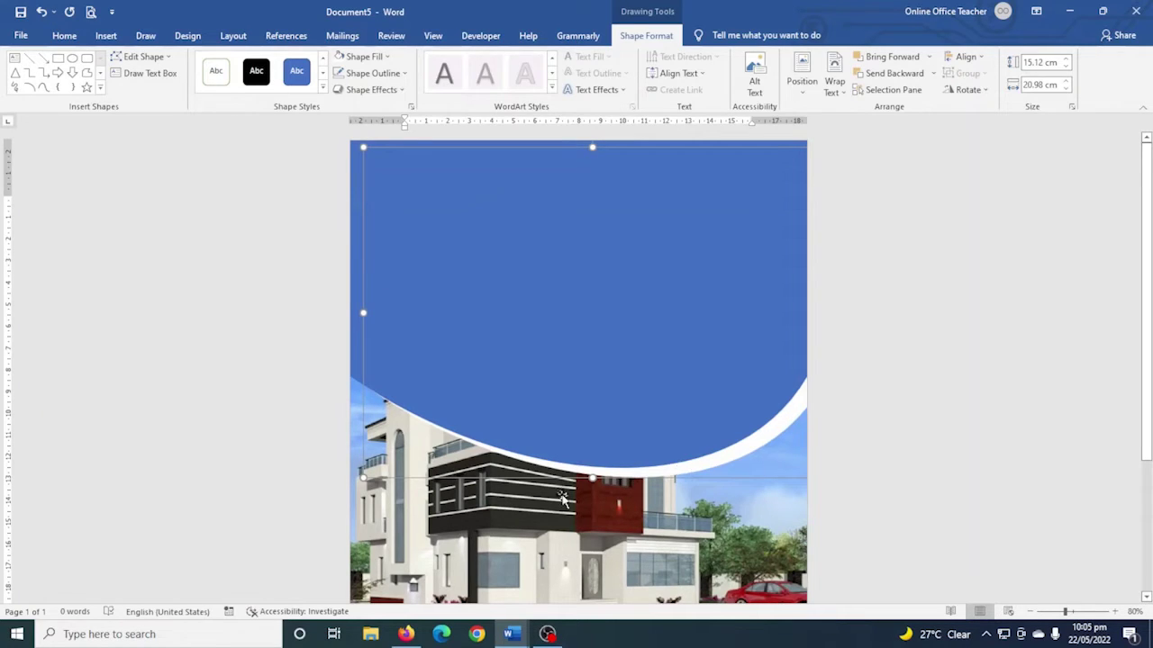
pyautogui.press('Up')
pyautogui.press('Up')
pyautogui.press('Up')
pyautogui.press('Up')
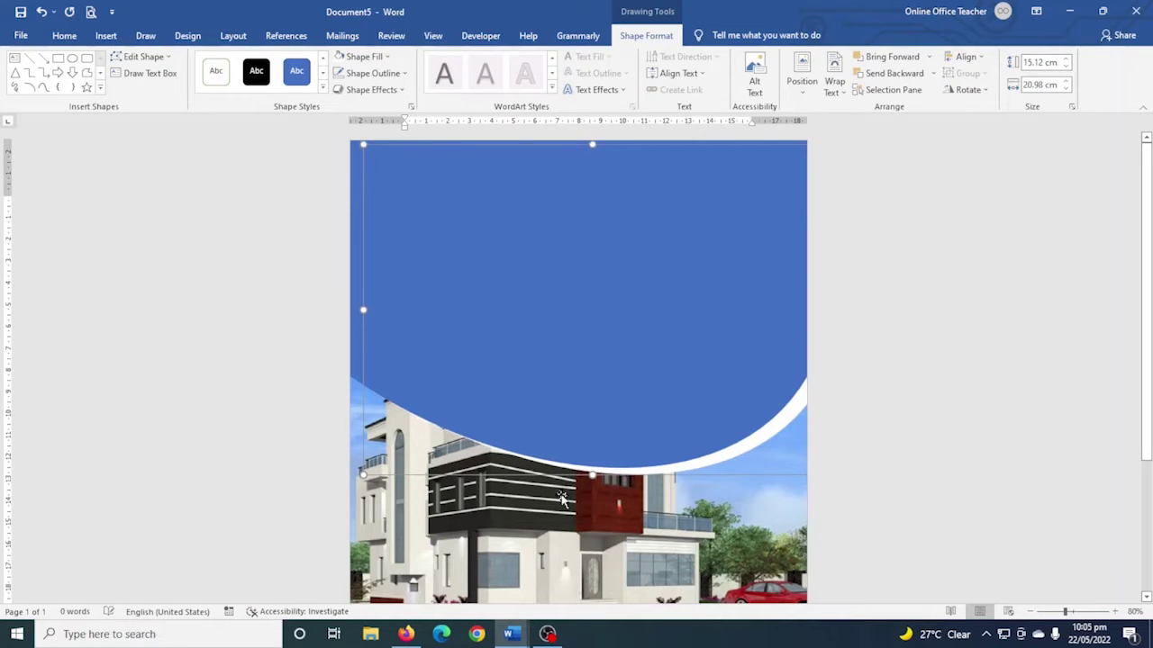
pyautogui.press('Up')
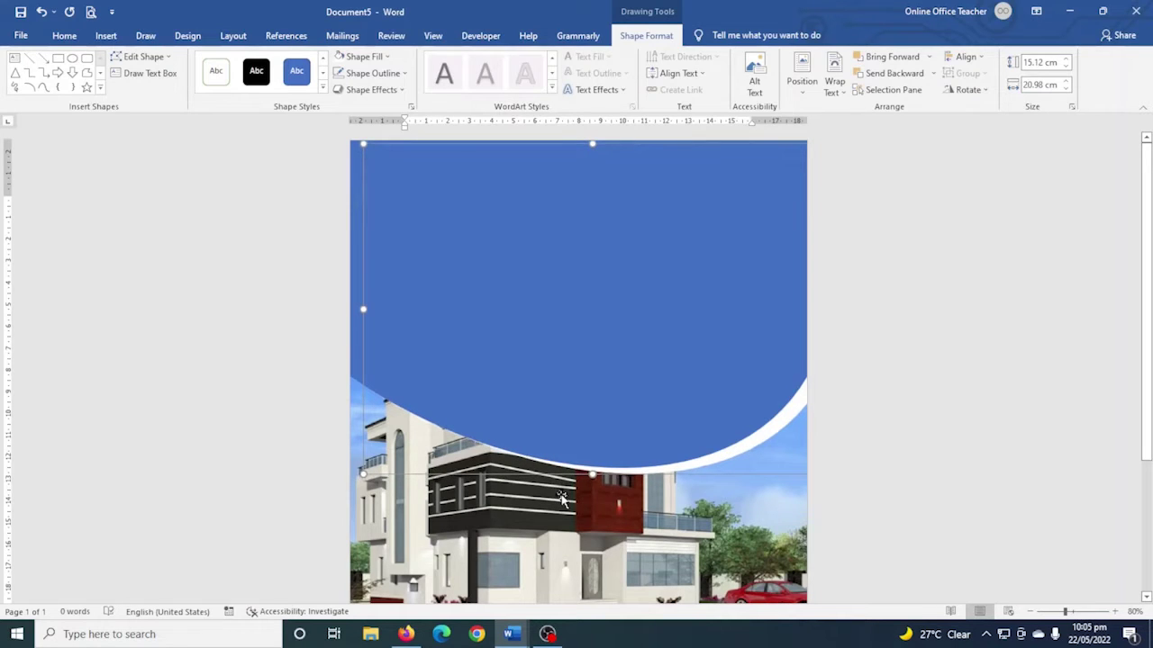
pyautogui.press('Escape')
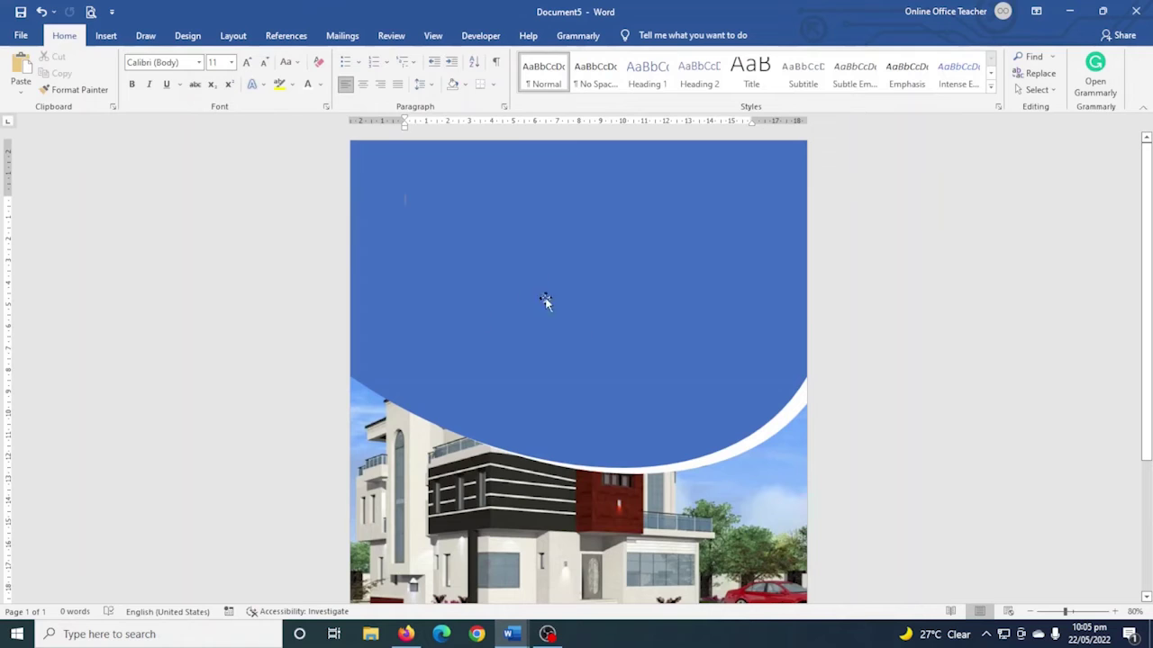
# - Fill the curved header shape dark navy
pyautogui.click(521, 316)
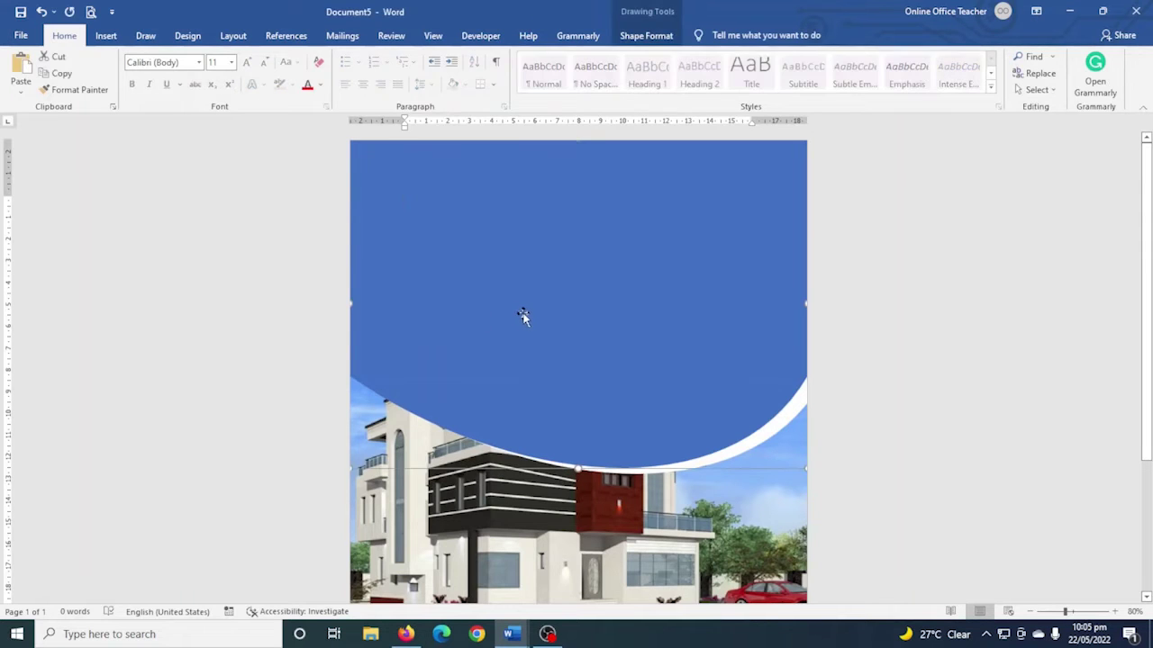
pyautogui.click(645, 36)
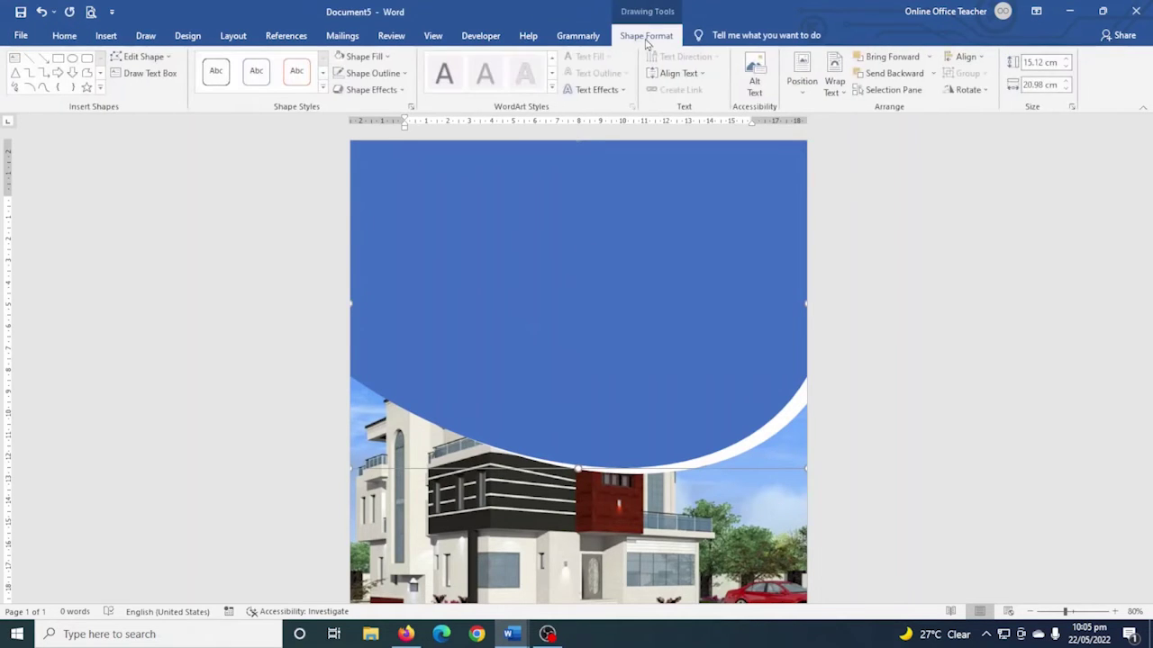
pyautogui.click(379, 60)
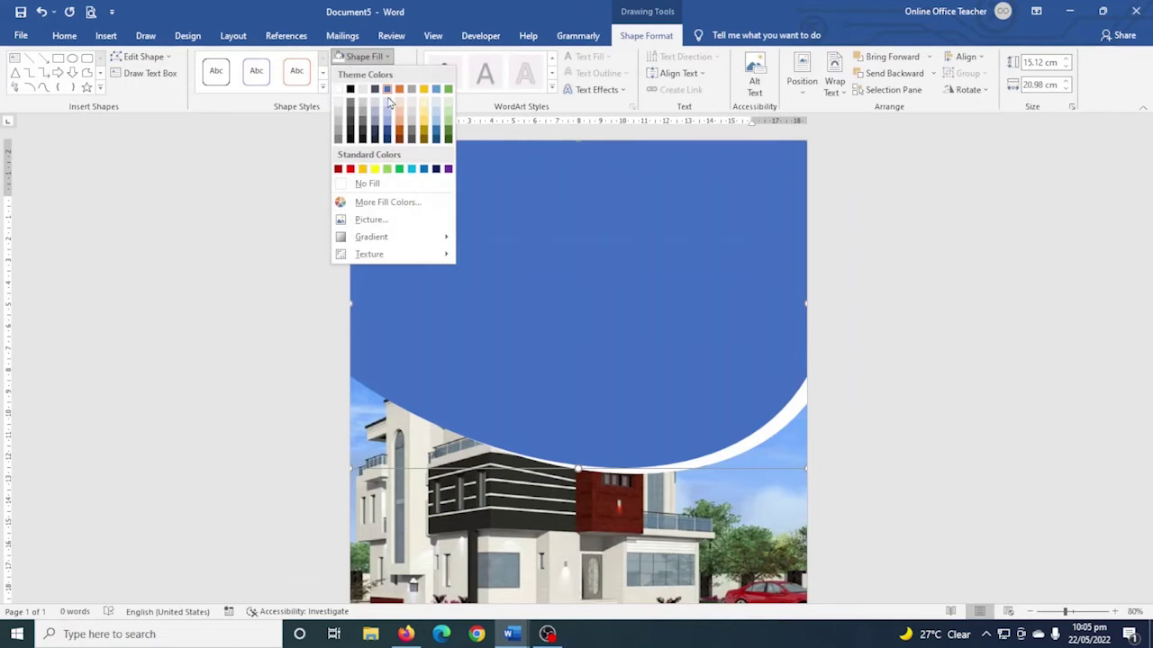
pyautogui.click(387, 141)
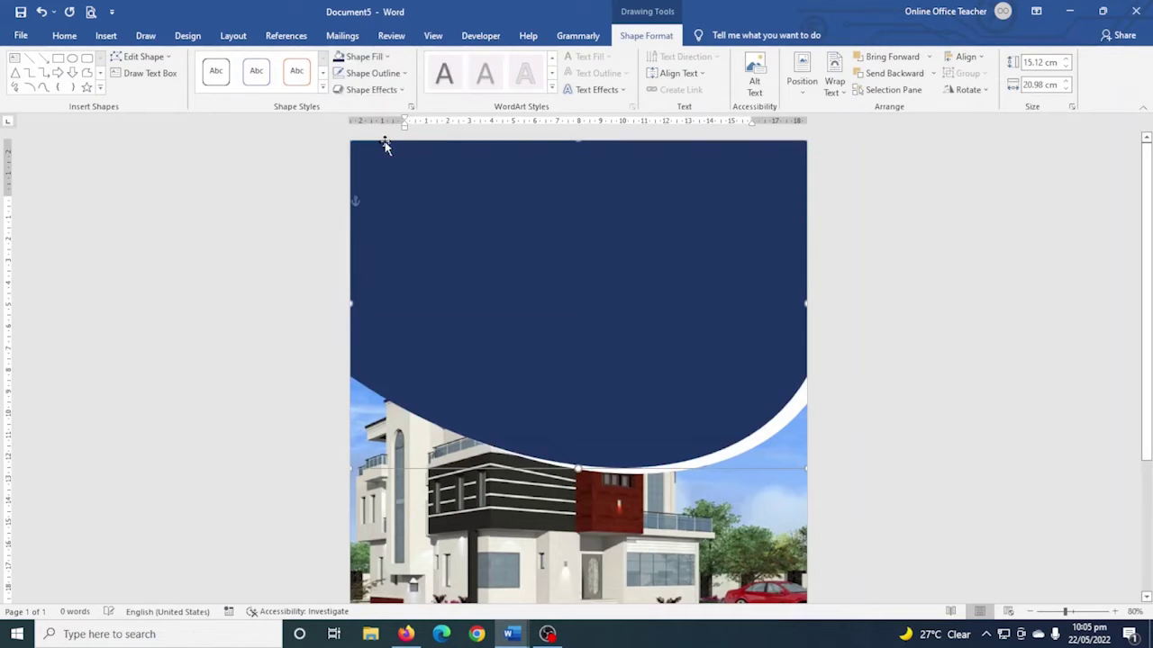
# - Fill the bottom band dark navy and remove its outline
pyautogui.scroll(-3, 848, 425)
pyautogui.scroll(-2, 848, 425)
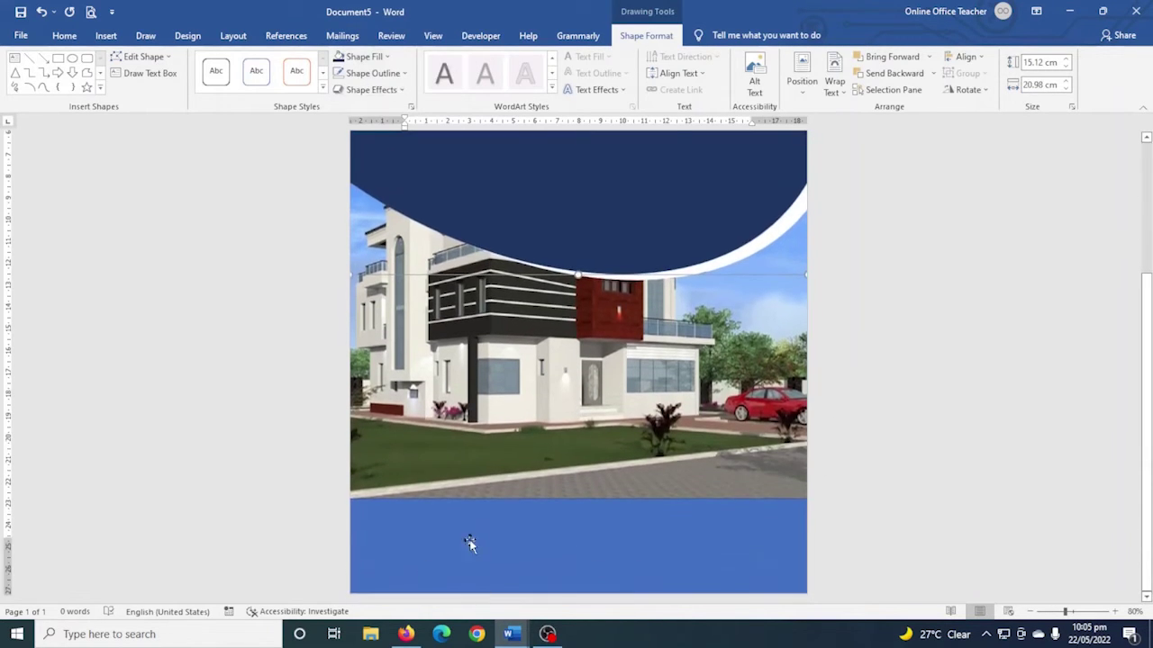
pyautogui.click(541, 539)
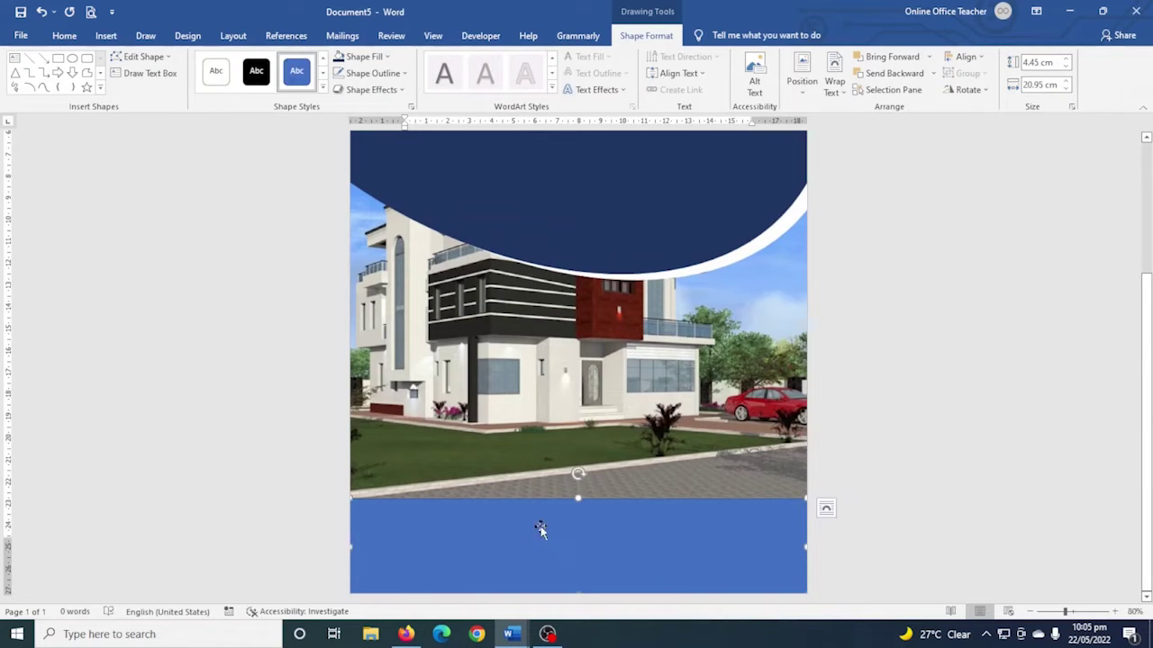
pyautogui.click(363, 58)
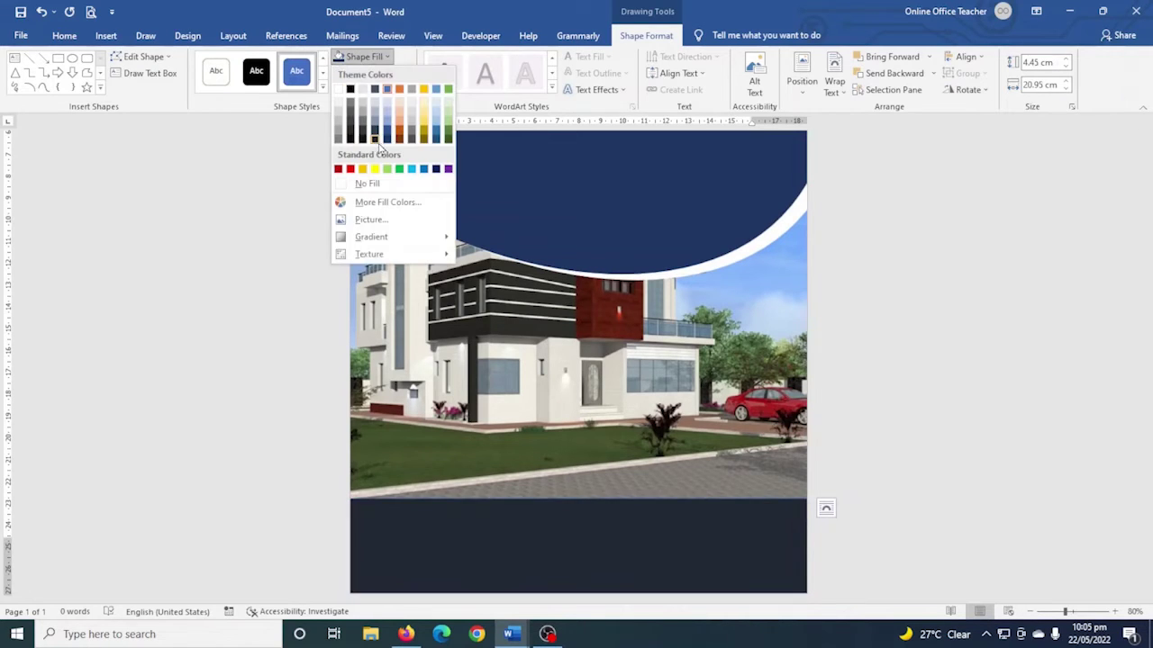
pyautogui.click(385, 146)
pyautogui.click(373, 73)
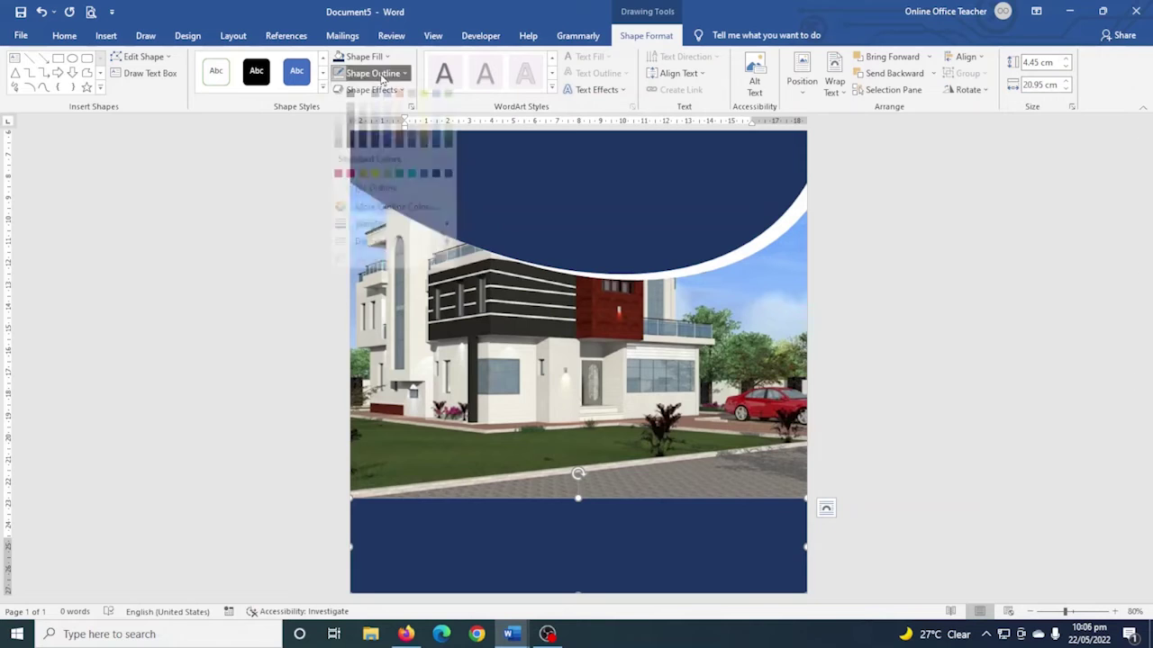
pyautogui.click(363, 199)
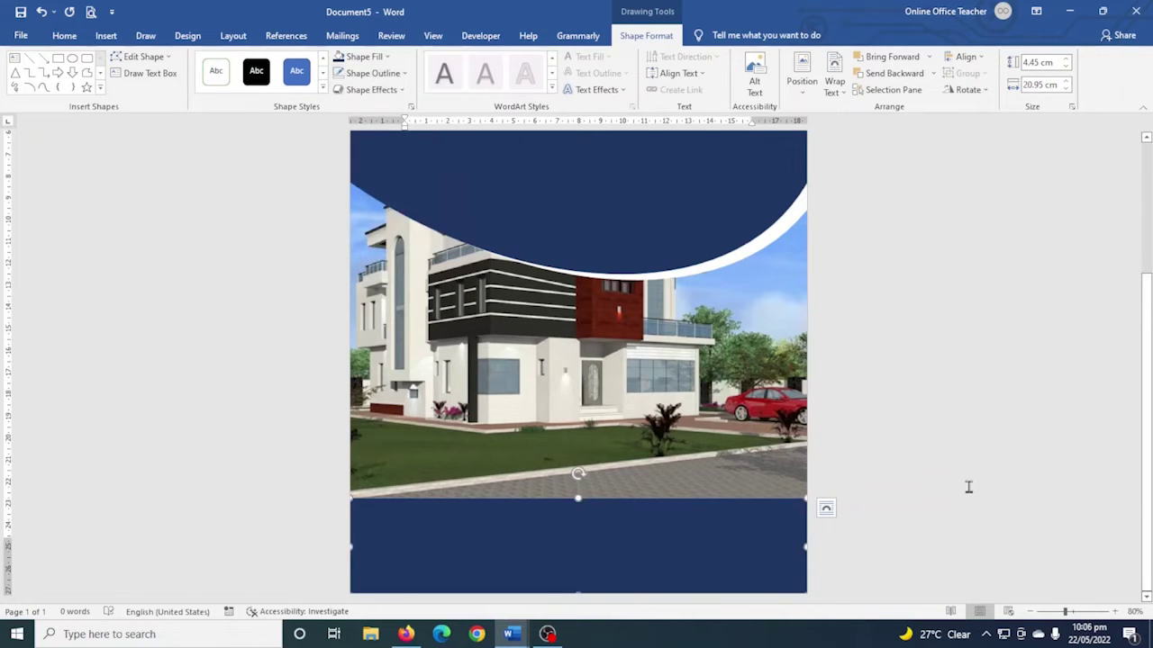
pyautogui.scroll(2, 954, 452)
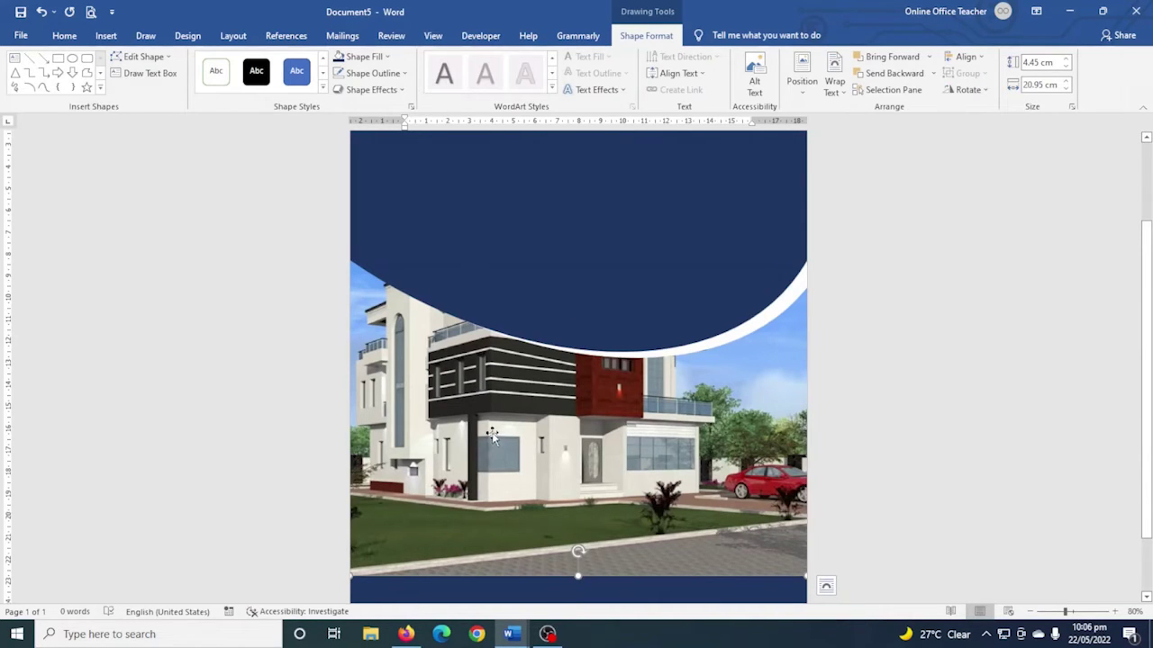
# - Insert the Design-4 interior photo from the computer with In Front of Text wrapping
pyautogui.click(106, 35)
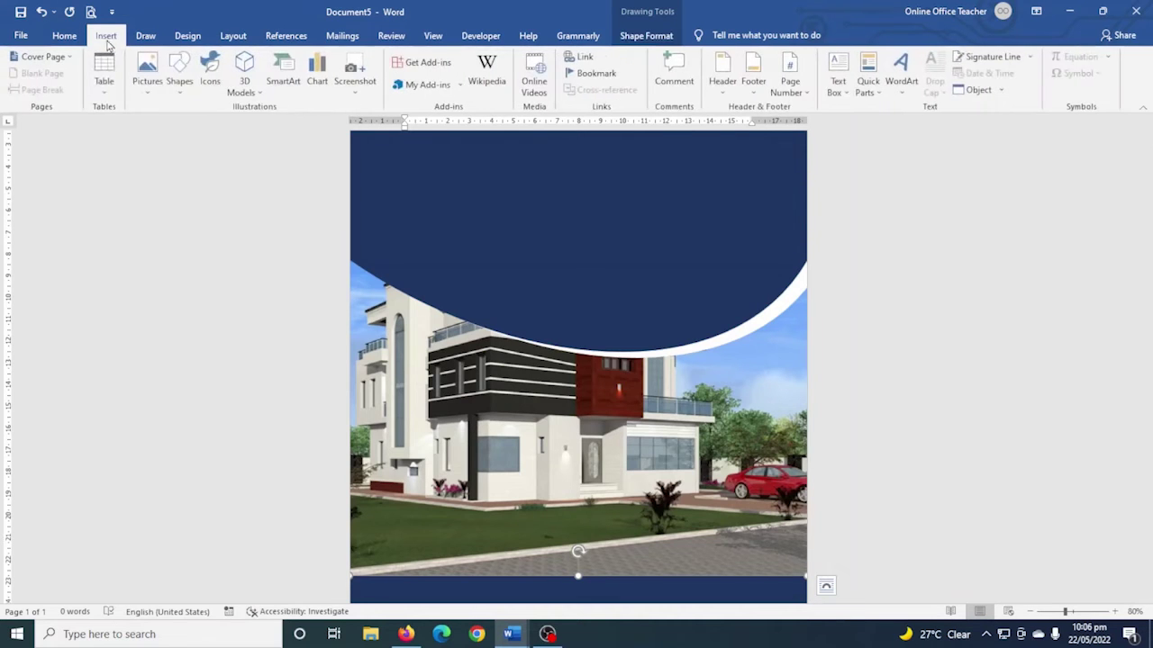
pyautogui.click(147, 81)
pyautogui.click(165, 131)
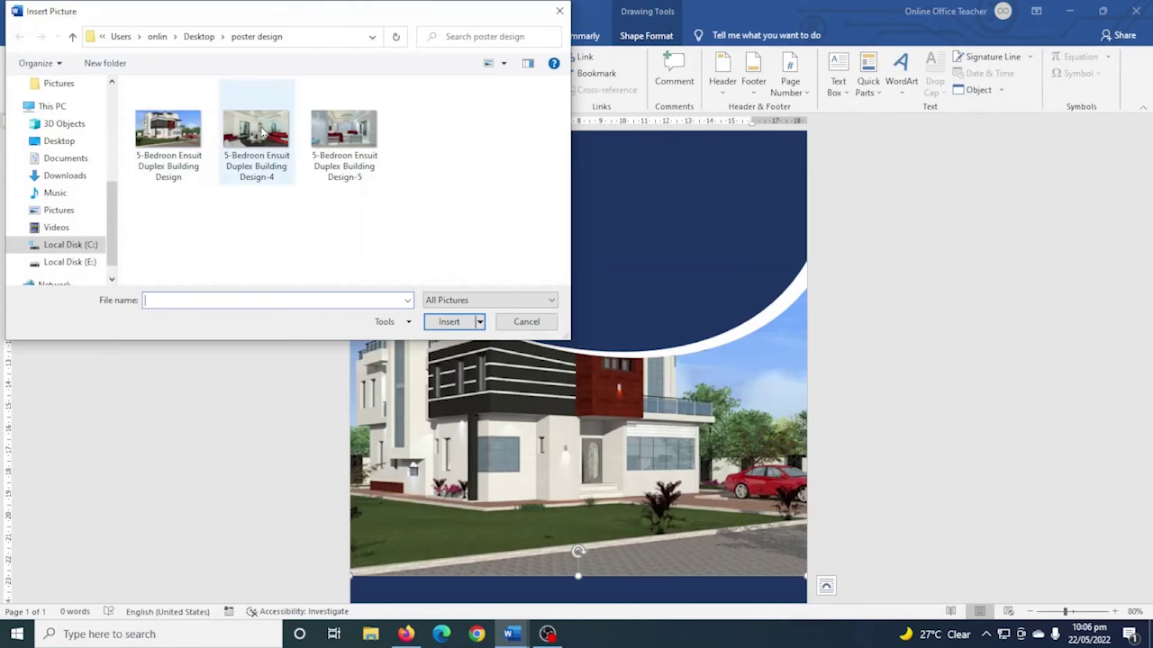
pyautogui.click(261, 133)
pyautogui.click(447, 322)
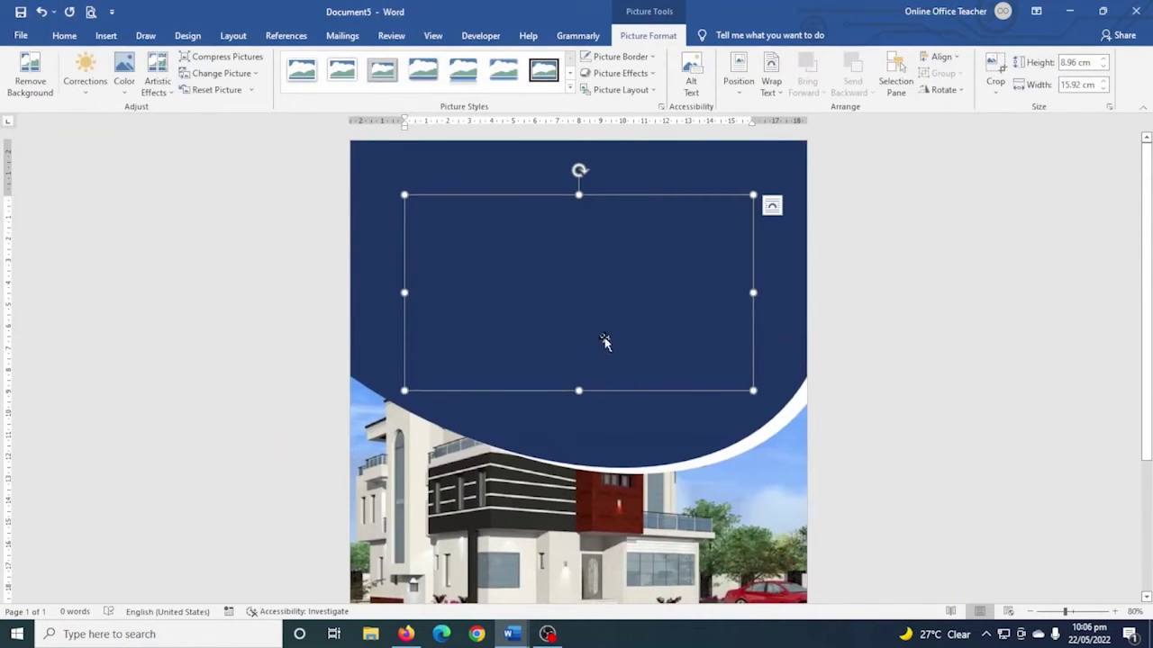
pyautogui.click(769, 64)
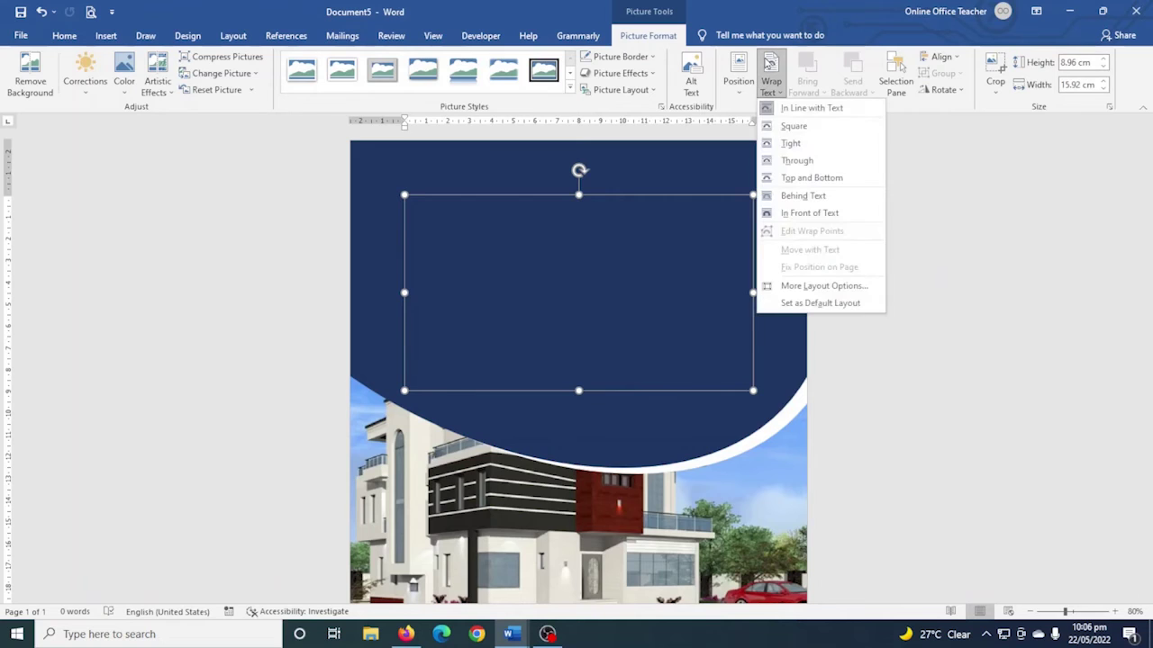
pyautogui.click(811, 217)
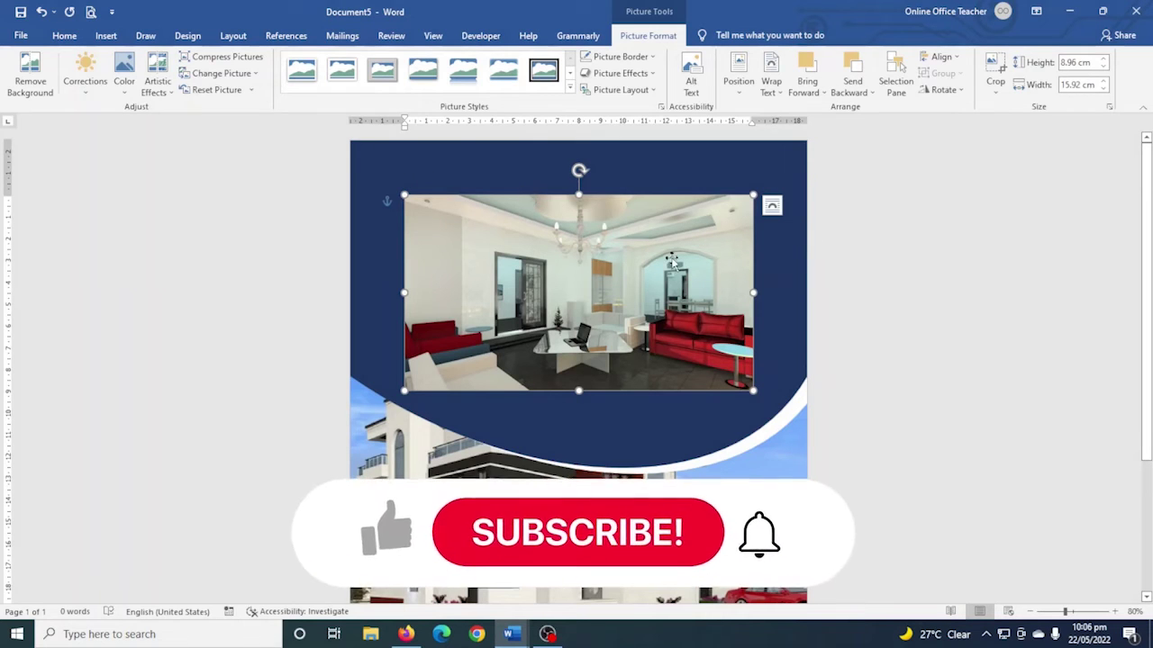
# - Crop the photo's left and right sides down to 9.99 cm wide
pyautogui.click(995, 68)
pyautogui.moveTo(752, 297); pyautogui.dragTo(668, 297)
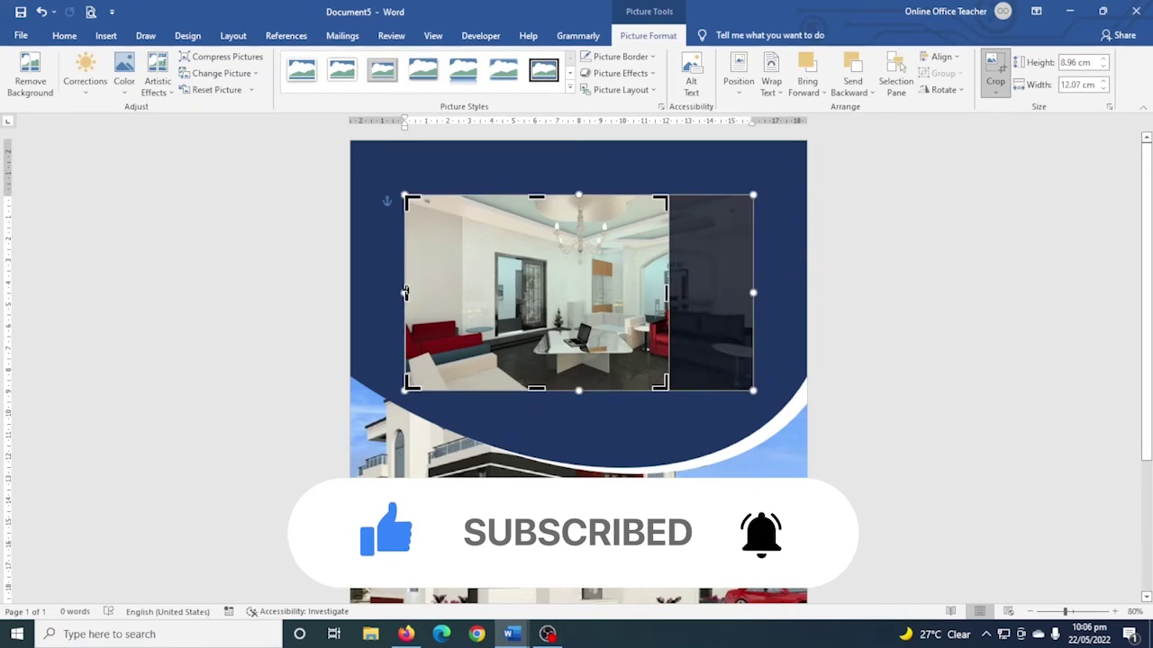
pyautogui.moveTo(405, 292); pyautogui.dragTo(450, 295)
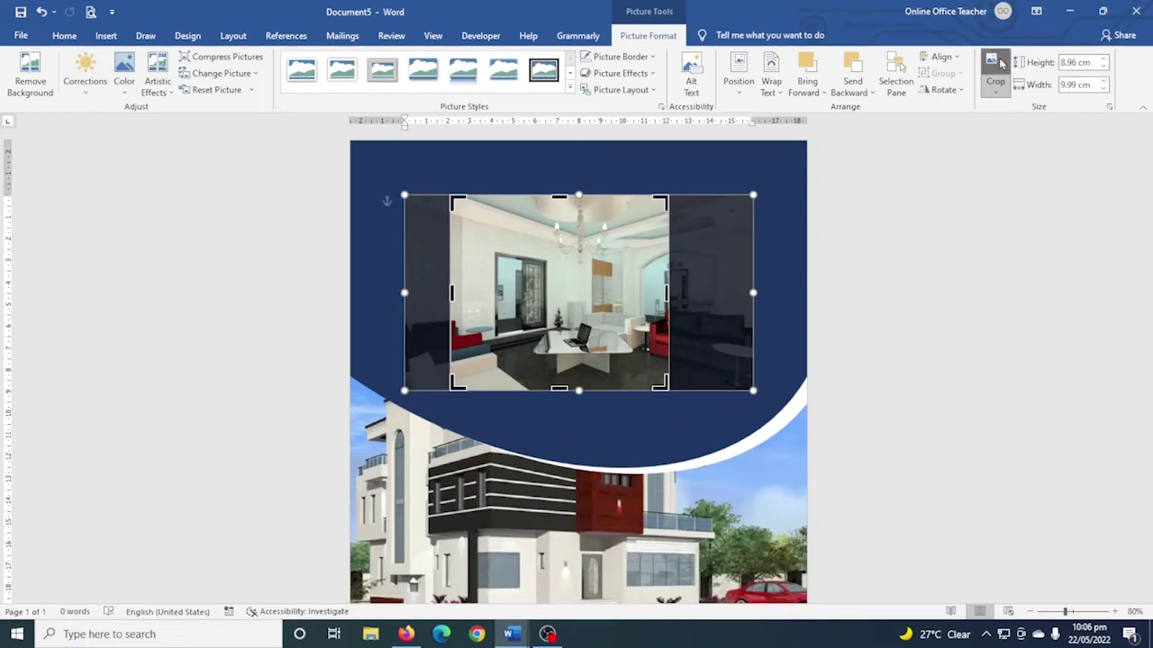
pyautogui.click(995, 64)
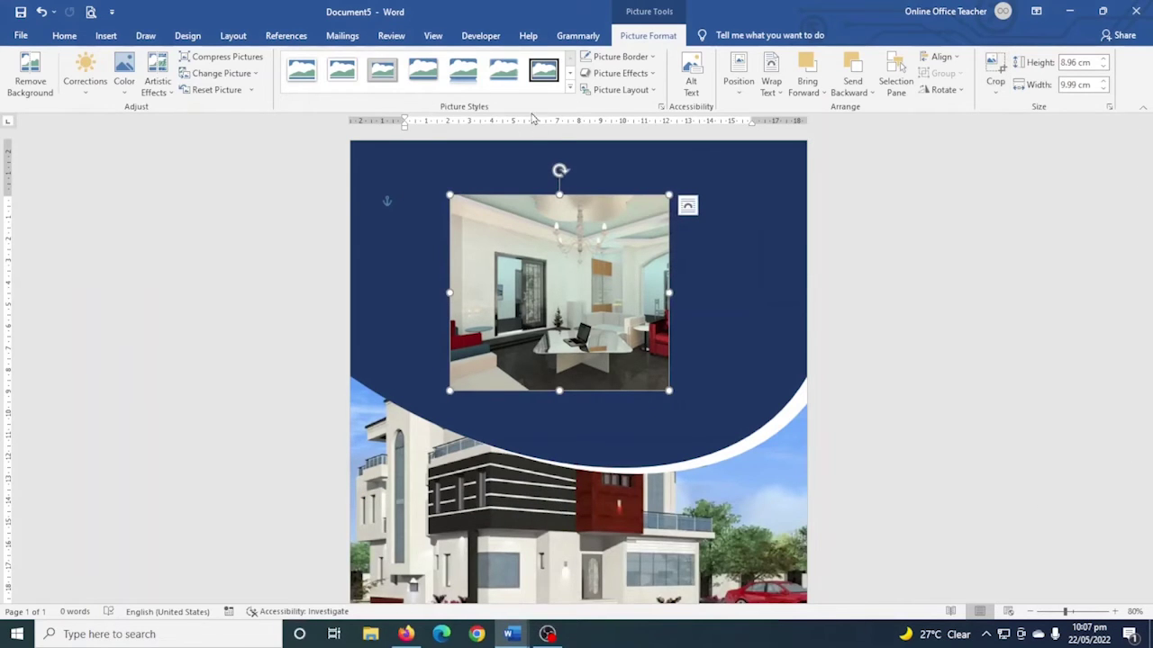
# - Apply an oval picture style with a white frame to the interior photo
pyautogui.click(569, 91)
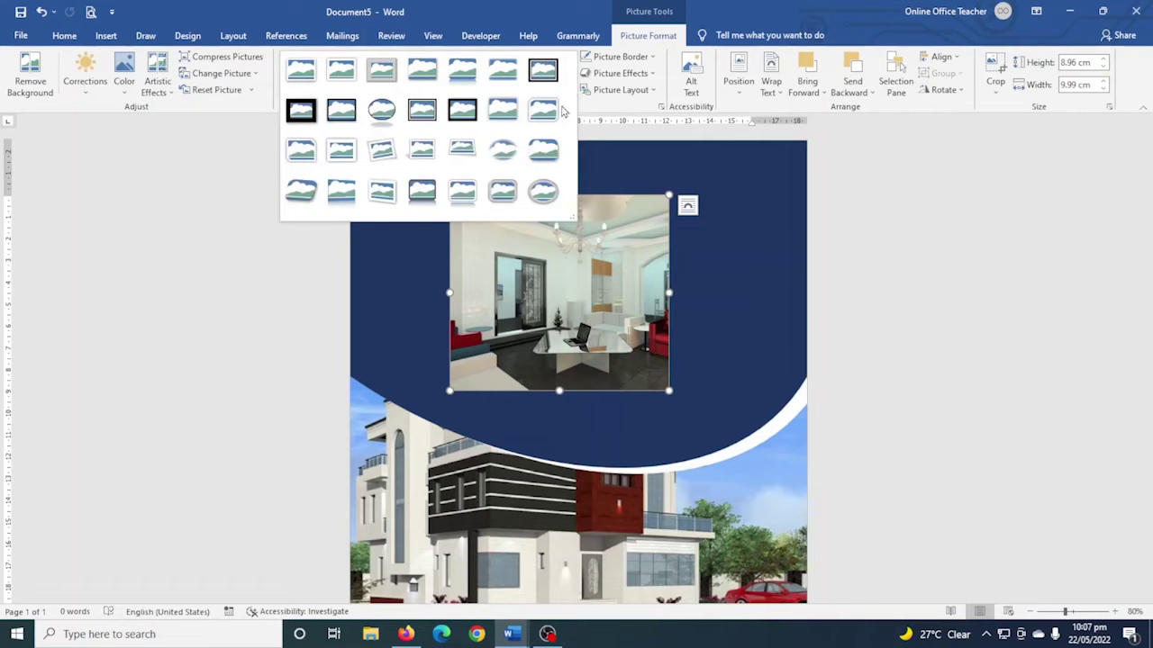
pyautogui.click(539, 198)
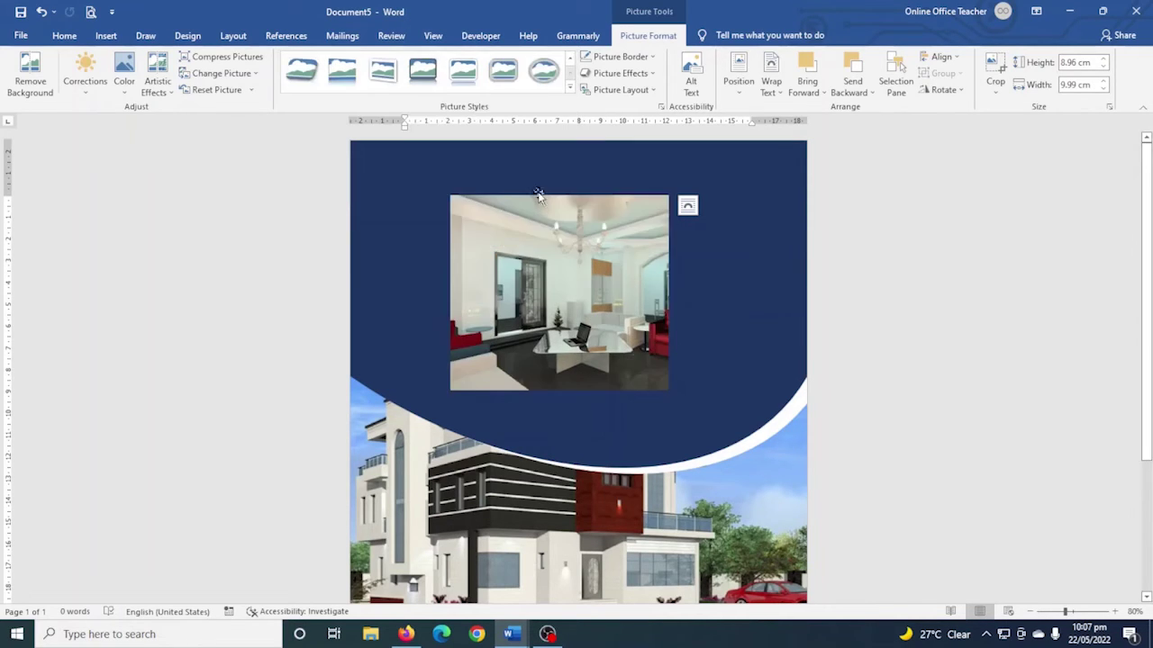
pyautogui.click(635, 60)
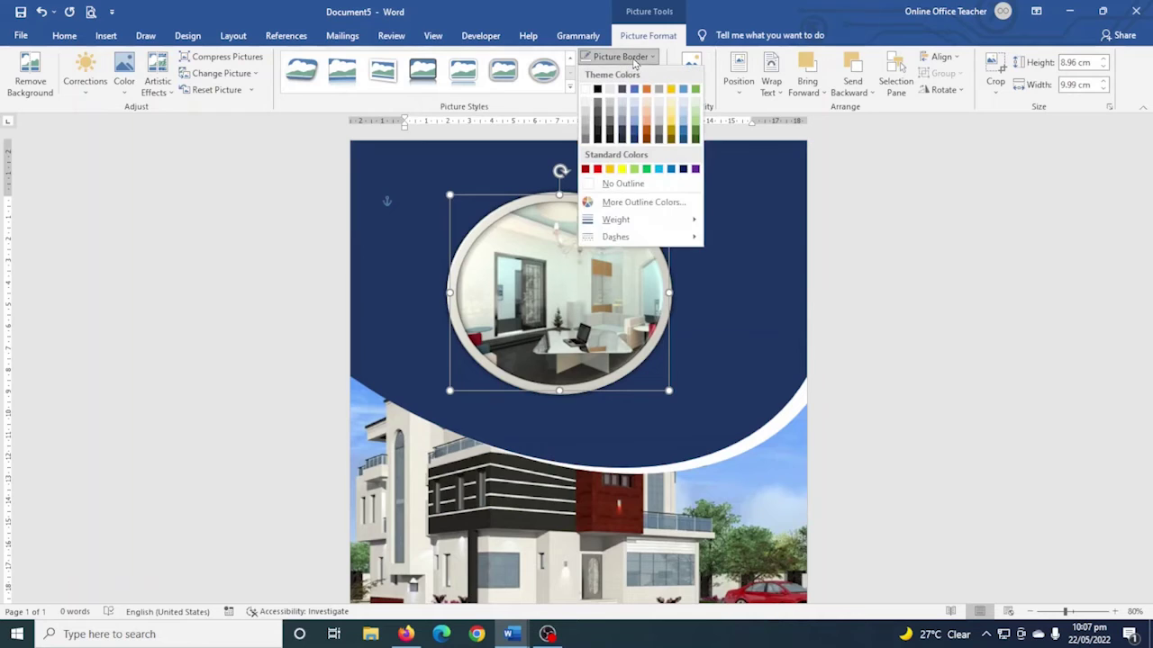
pyautogui.click(586, 90)
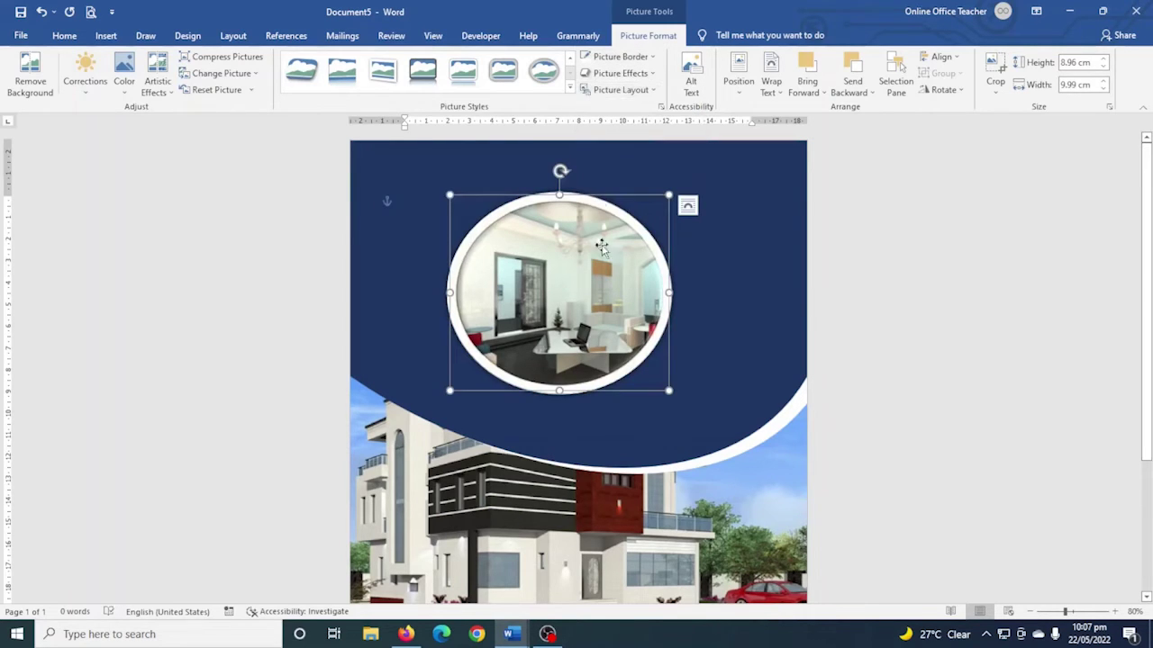
# - Shrink the oval, place it over the building, and add a smaller 5.28 × 5.89 cm overlapping copy
pyautogui.moveTo(668, 195); pyautogui.dragTo(656, 206)
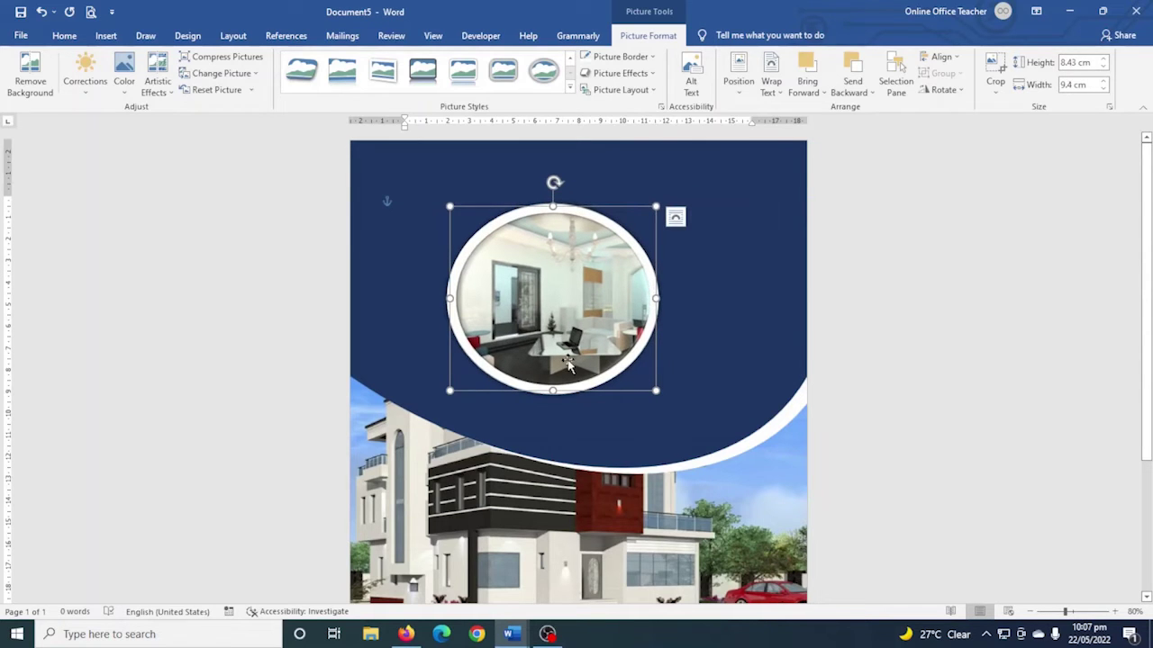
pyautogui.scroll(-1, 575, 370)
pyautogui.moveTo(583, 263); pyautogui.dragTo(481, 424)
pyautogui.scroll(-1, 727, 554)
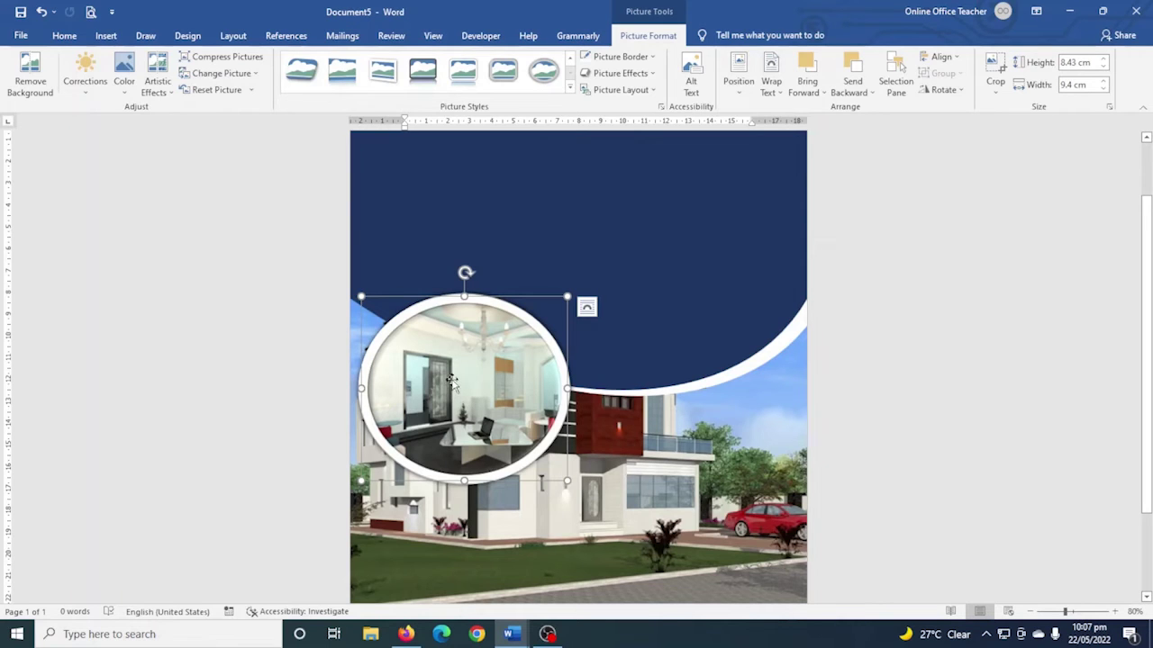
pyautogui.press('Down')
pyautogui.press('Right')
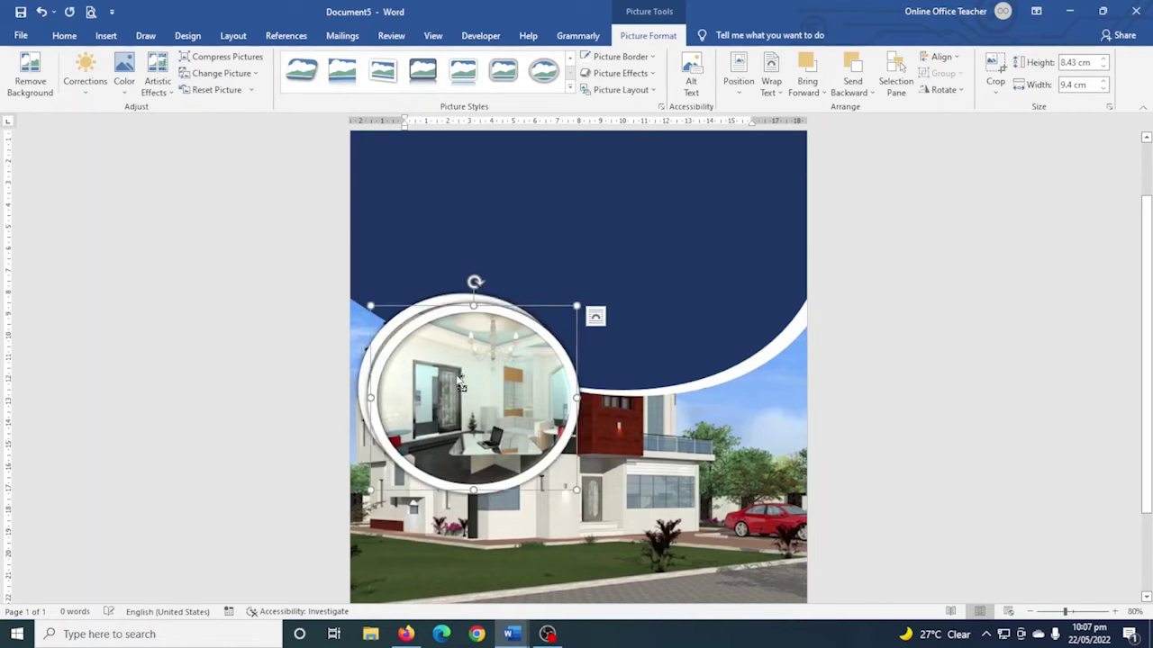
pyautogui.moveTo(450, 378); pyautogui.dragTo(556, 489)
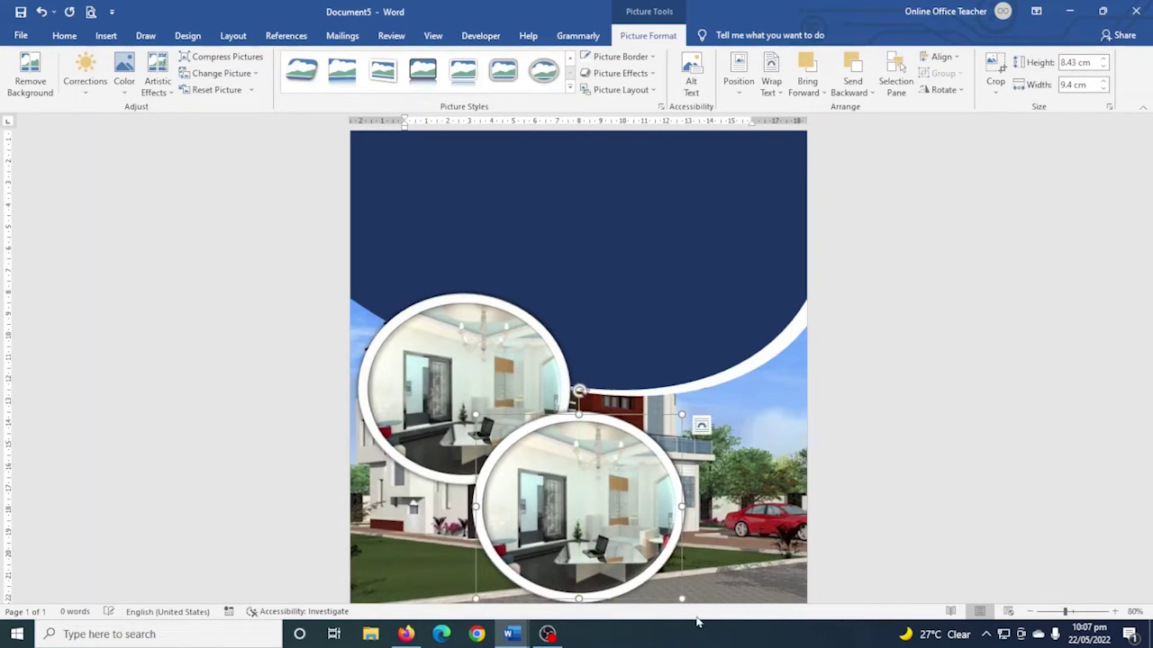
pyautogui.moveTo(682, 599); pyautogui.dragTo(603, 530)
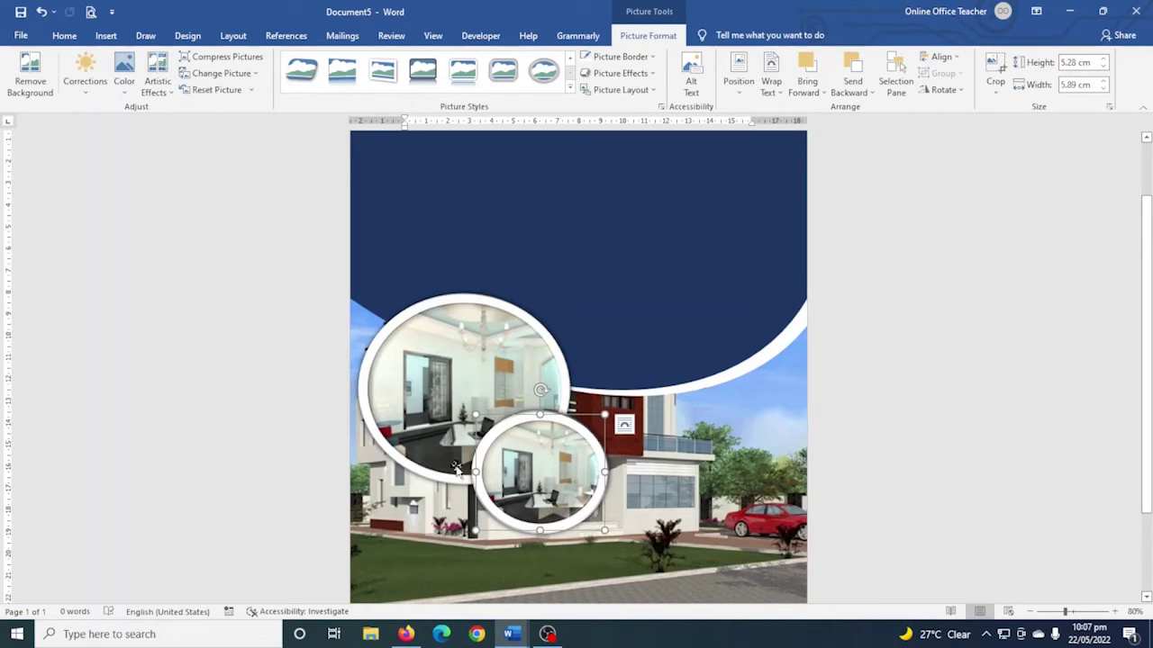
# - Replace the small oval's picture with the Design-5 living-room photo from the computer
pyautogui.click(221, 73)
pyautogui.click(231, 94)
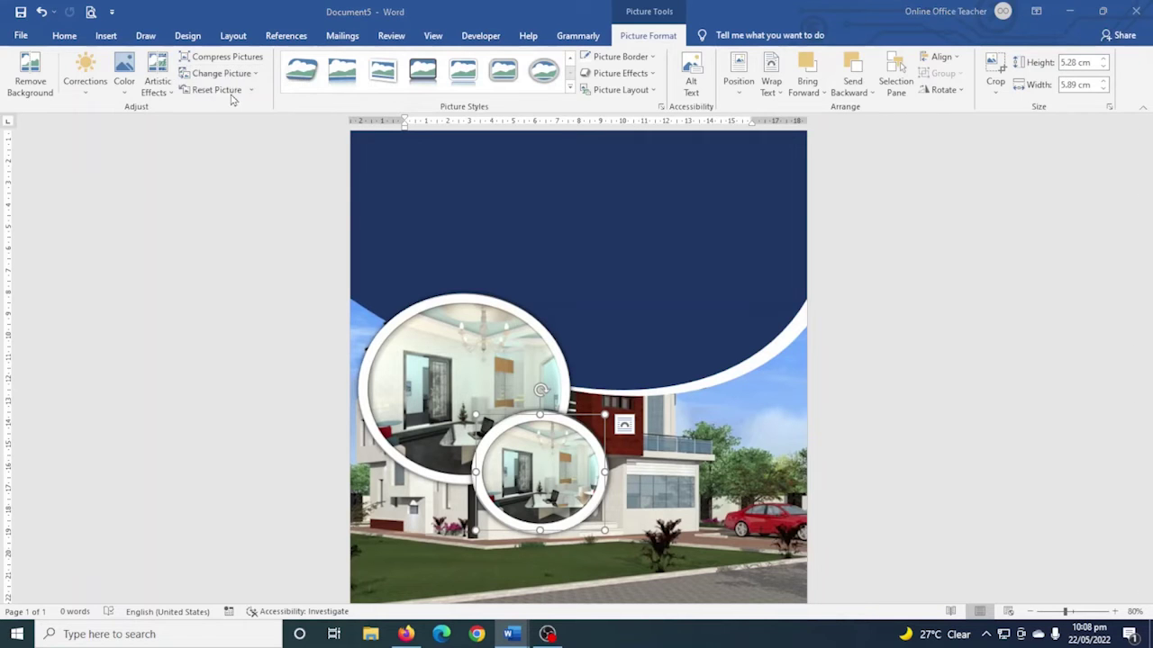
pyautogui.click(330, 138)
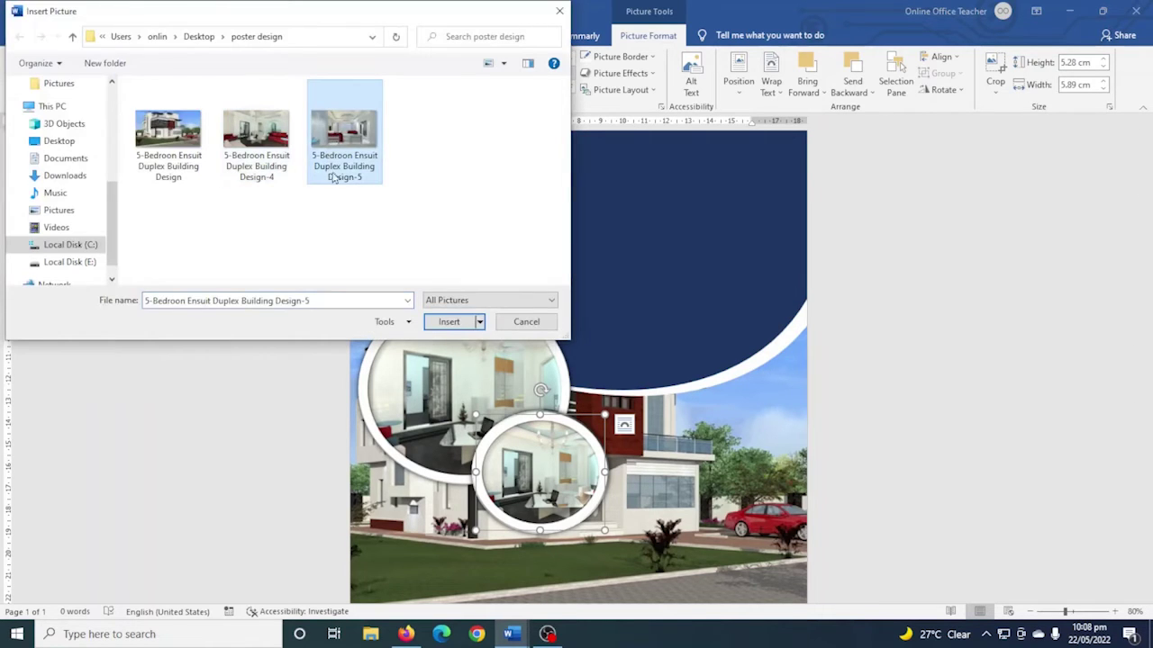
pyautogui.click(449, 322)
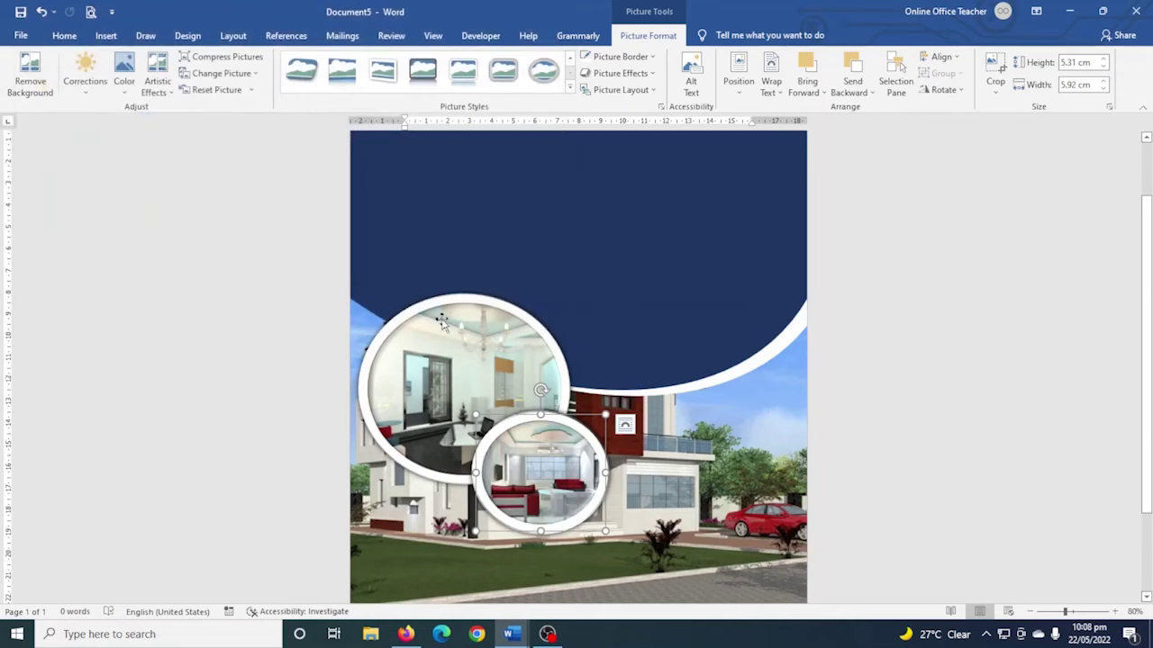
pyautogui.scroll(2, 951, 360)
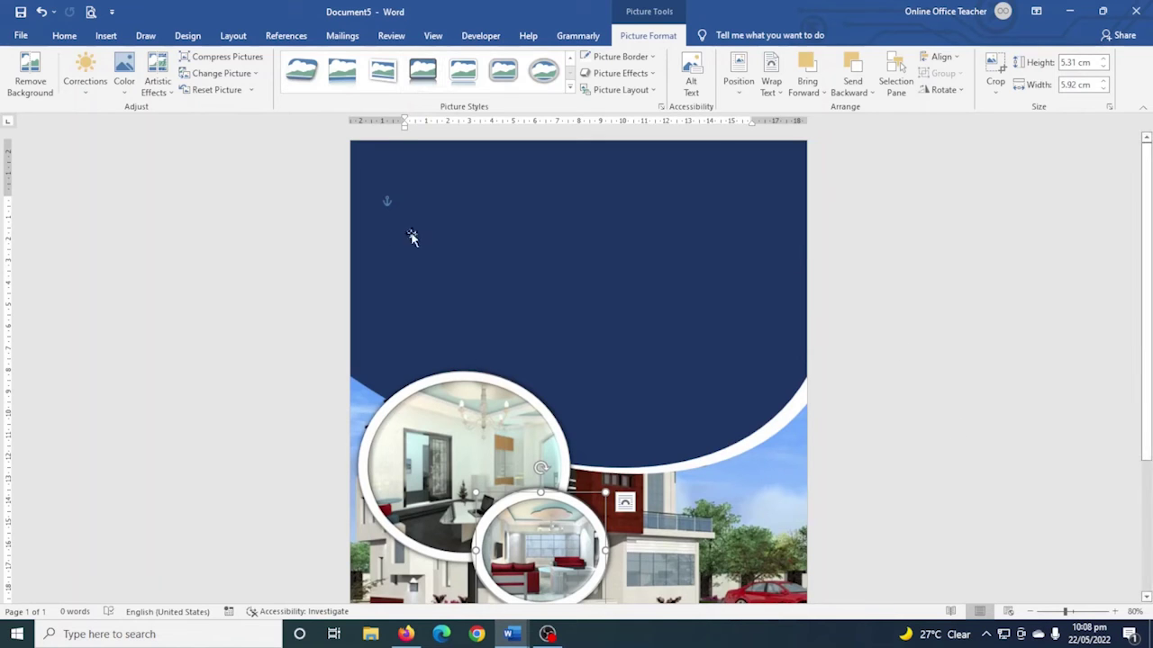
# - Draw a text box across the navy header for the ELEGANT HOME title
pyautogui.click(102, 40)
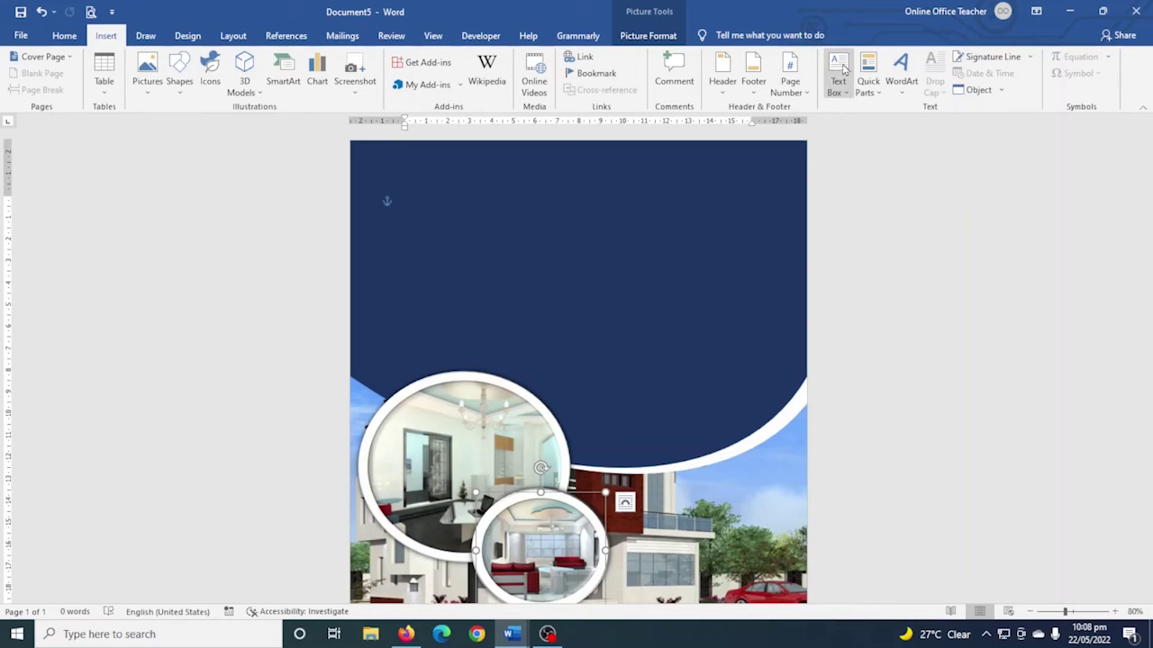
pyautogui.click(840, 72)
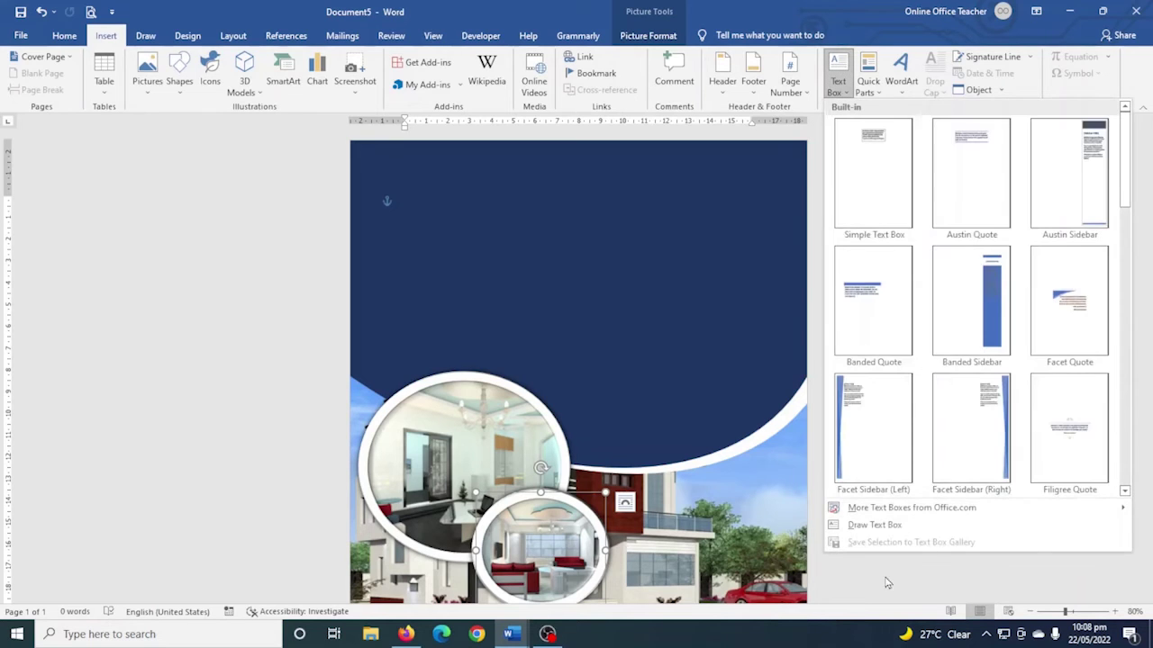
pyautogui.click(873, 525)
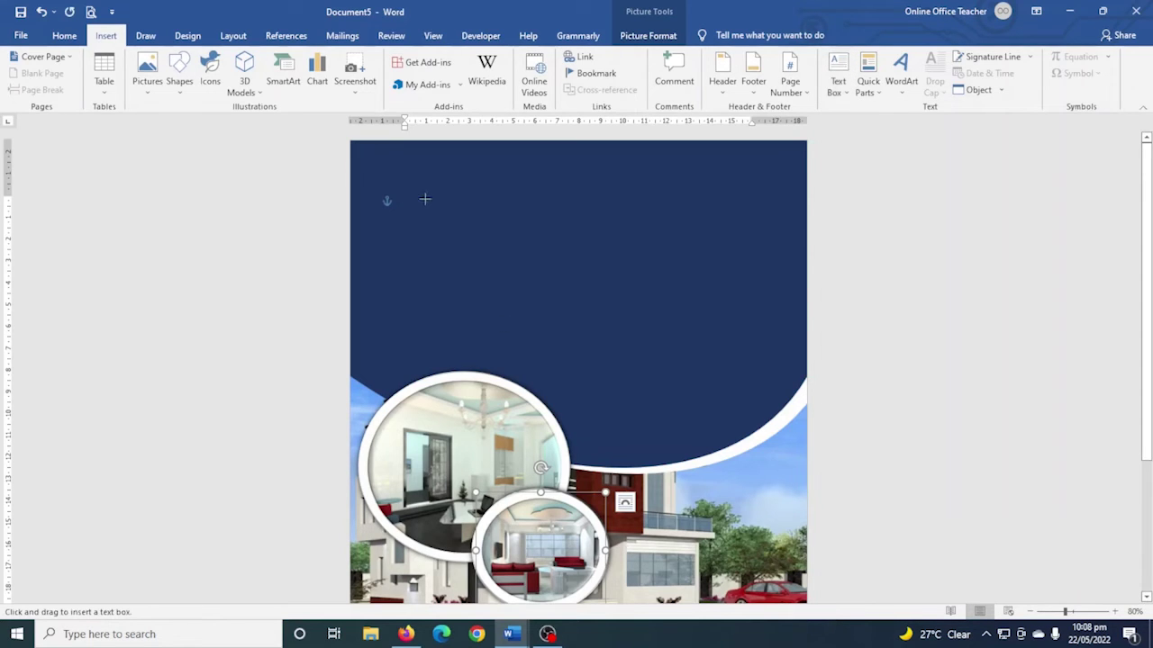
pyautogui.moveTo(434, 181); pyautogui.dragTo(718, 312)
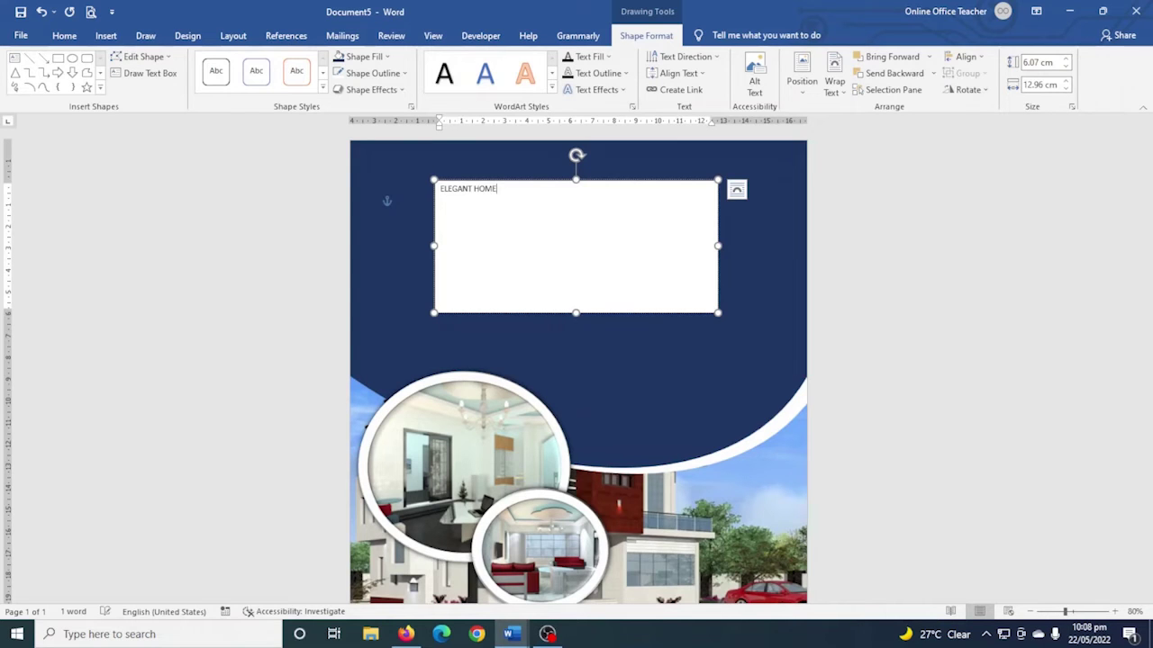
# - Centre ELEGANT HOME in Verdana 48 pt and resize the box to fit one line
pyautogui.click(64, 35)
pyautogui.click(380, 84)
pyautogui.click(362, 84)
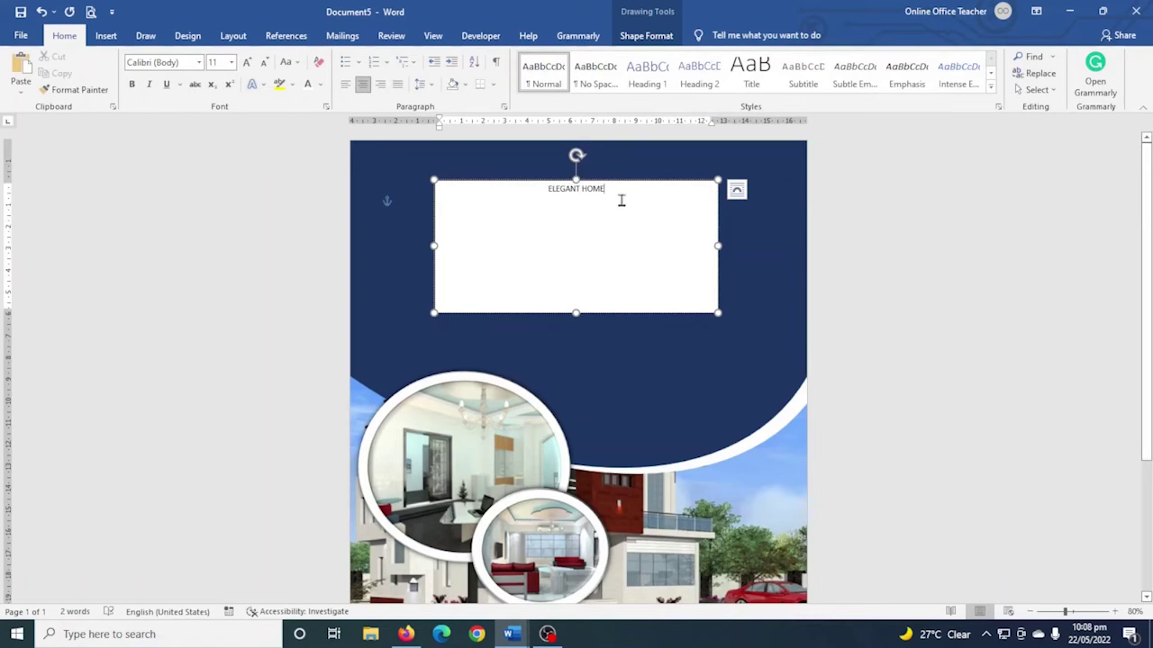
pyautogui.hotkey('ctrl', 'a')
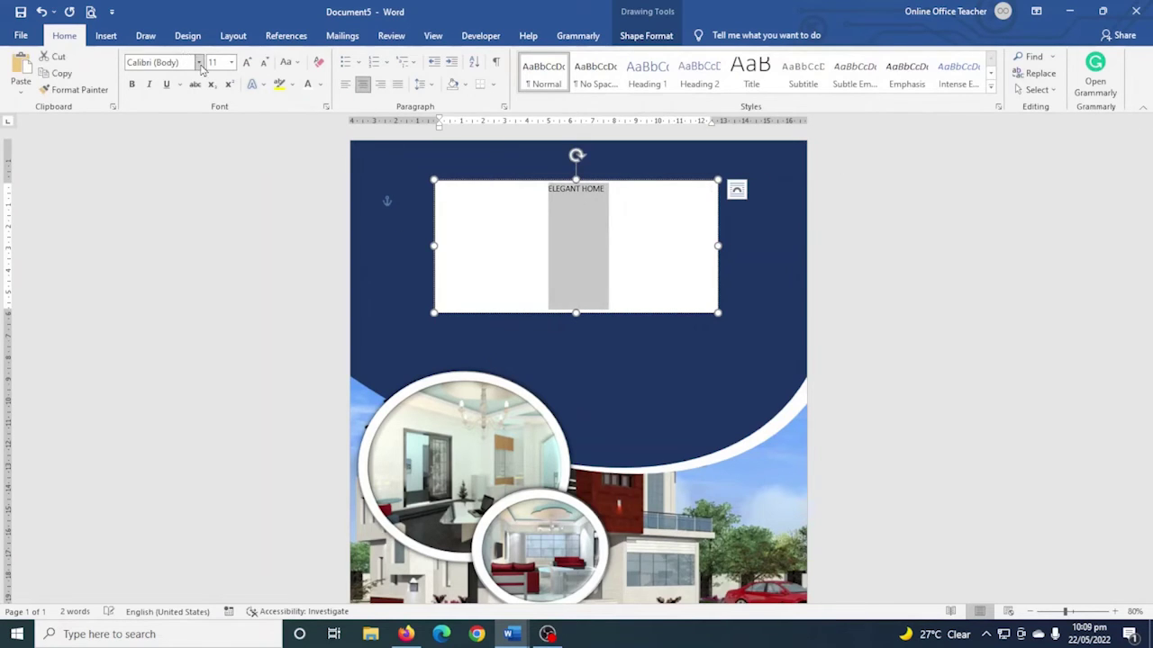
pyautogui.click(199, 63)
pyautogui.click(175, 151)
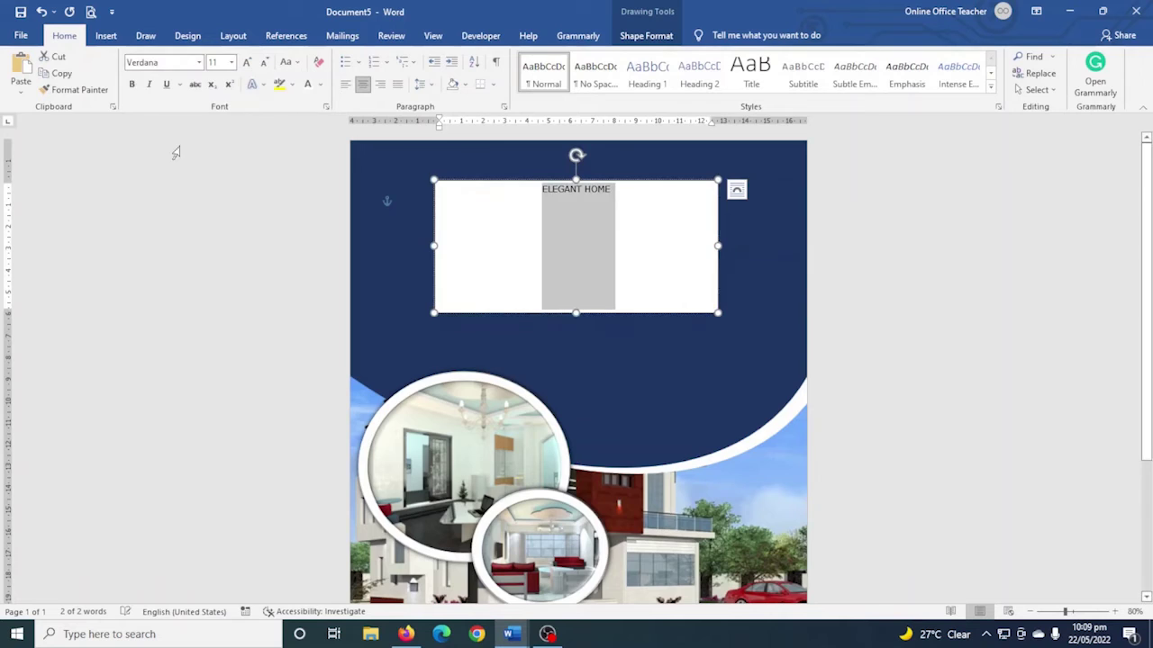
pyautogui.click(214, 62)
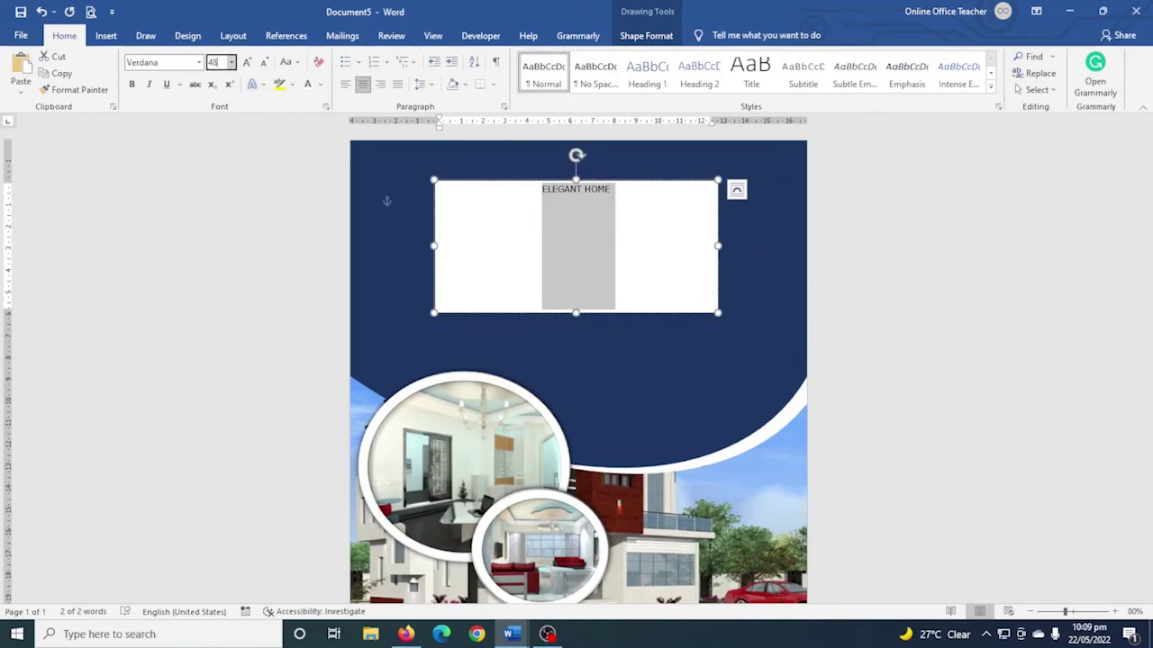
pyautogui.press('Return')
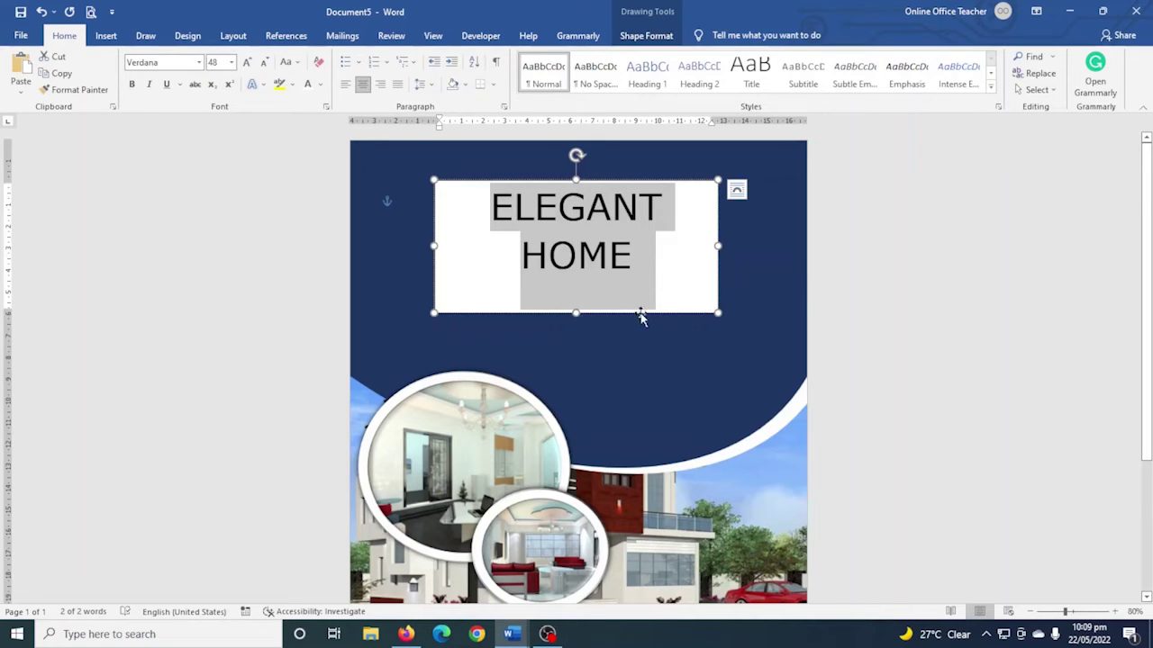
pyautogui.moveTo(717, 245); pyautogui.dragTo(771, 240)
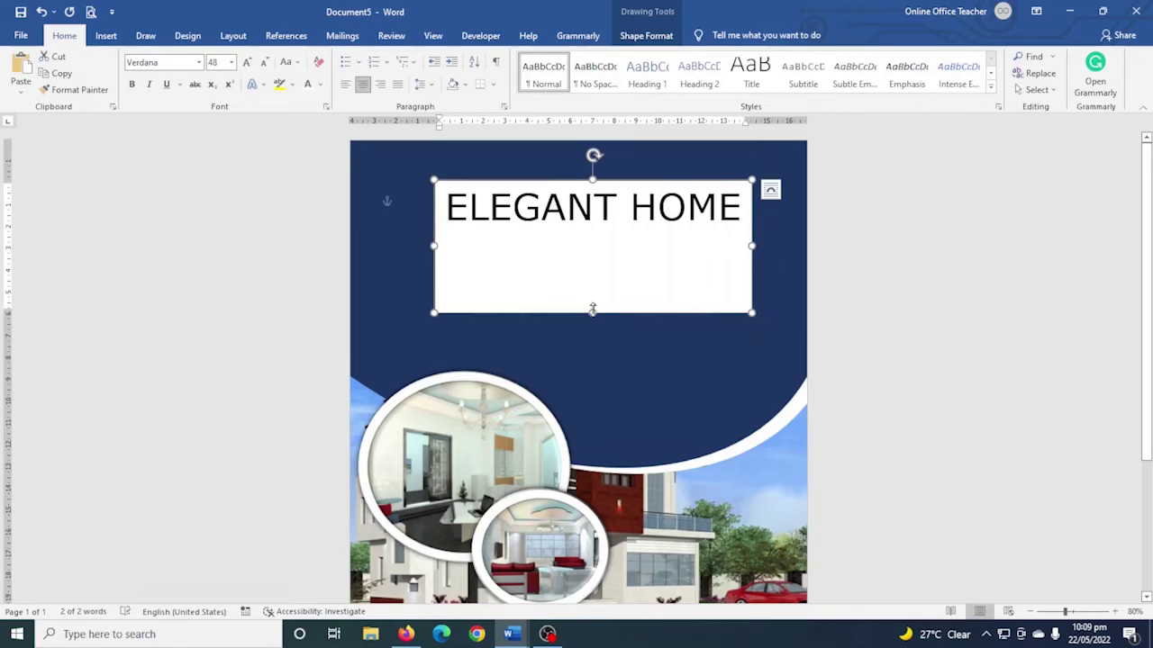
pyautogui.moveTo(595, 309); pyautogui.dragTo(602, 236)
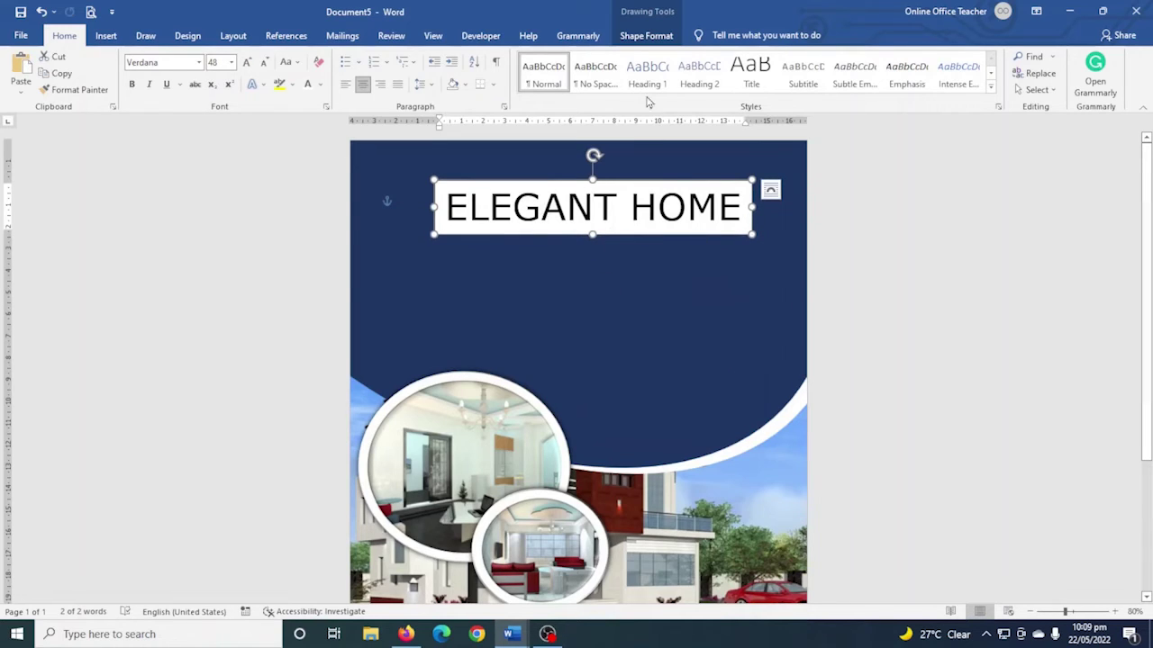
# - Remove the title text box's fill and outline
pyautogui.click(649, 36)
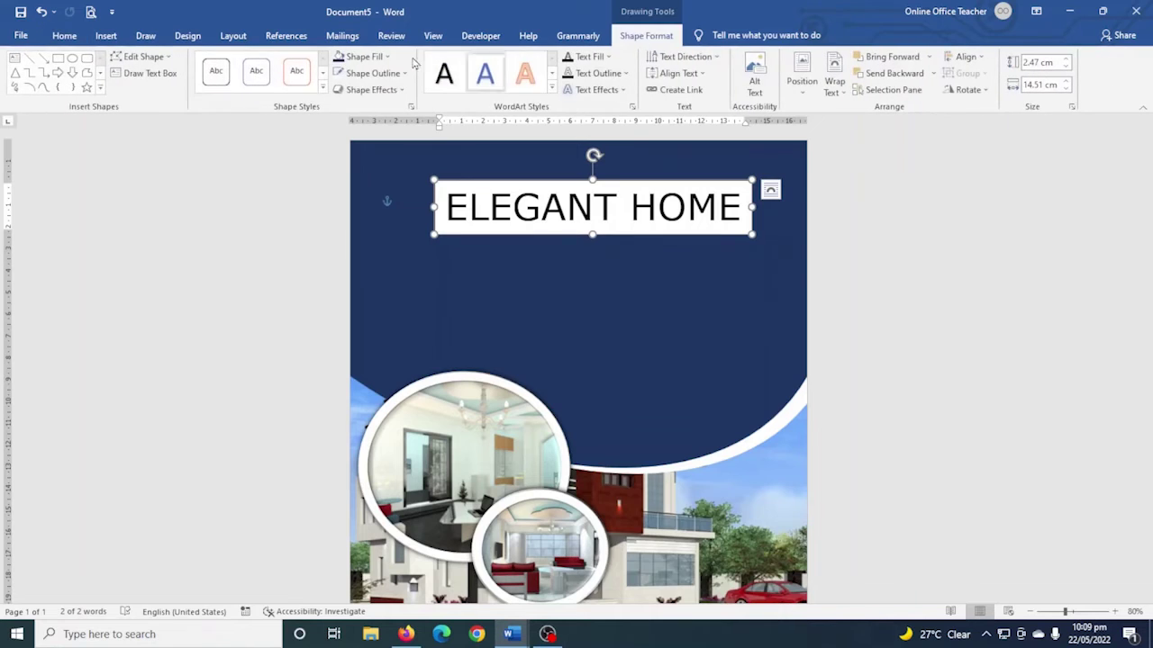
pyautogui.click(365, 56)
pyautogui.click(368, 192)
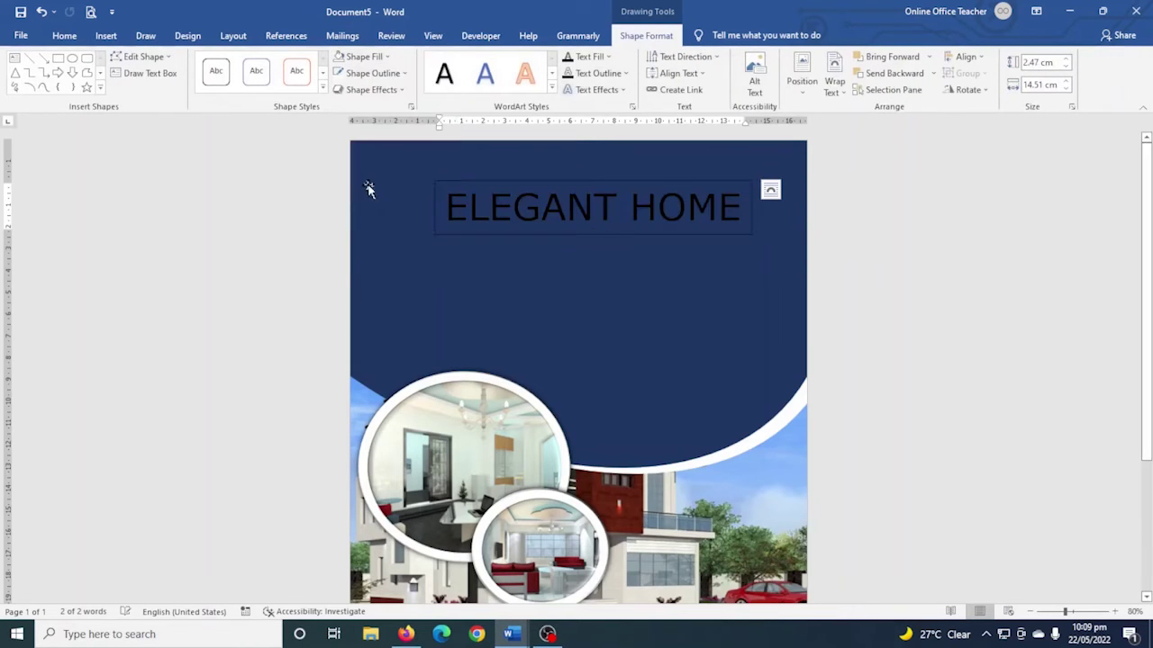
pyautogui.click(369, 73)
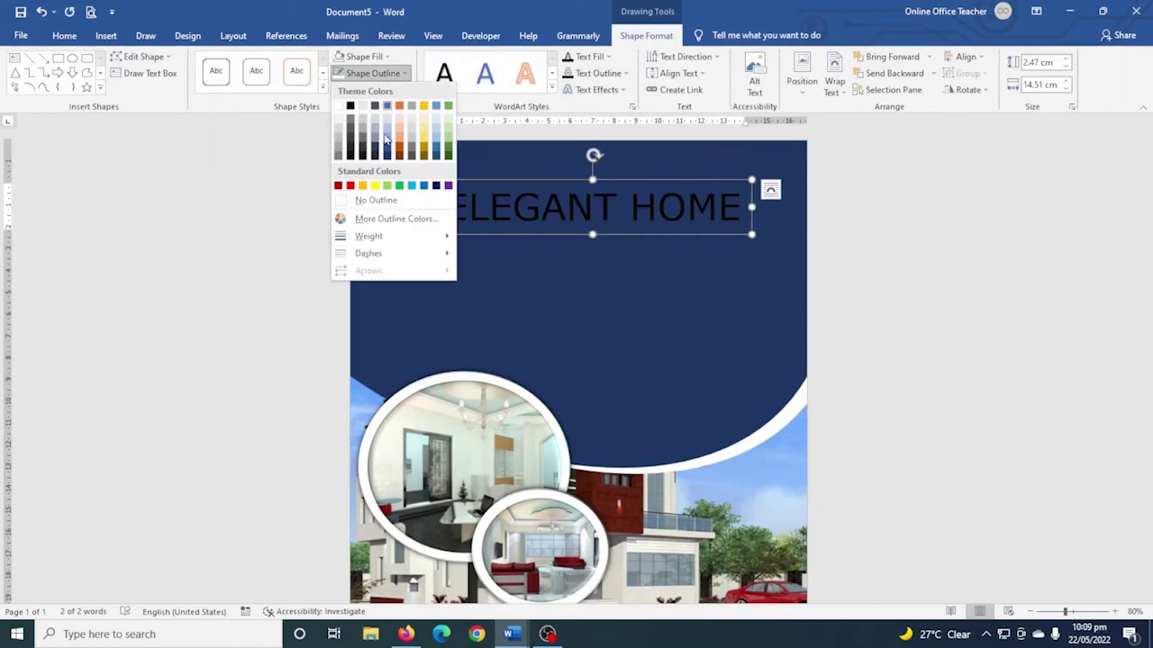
pyautogui.click(378, 202)
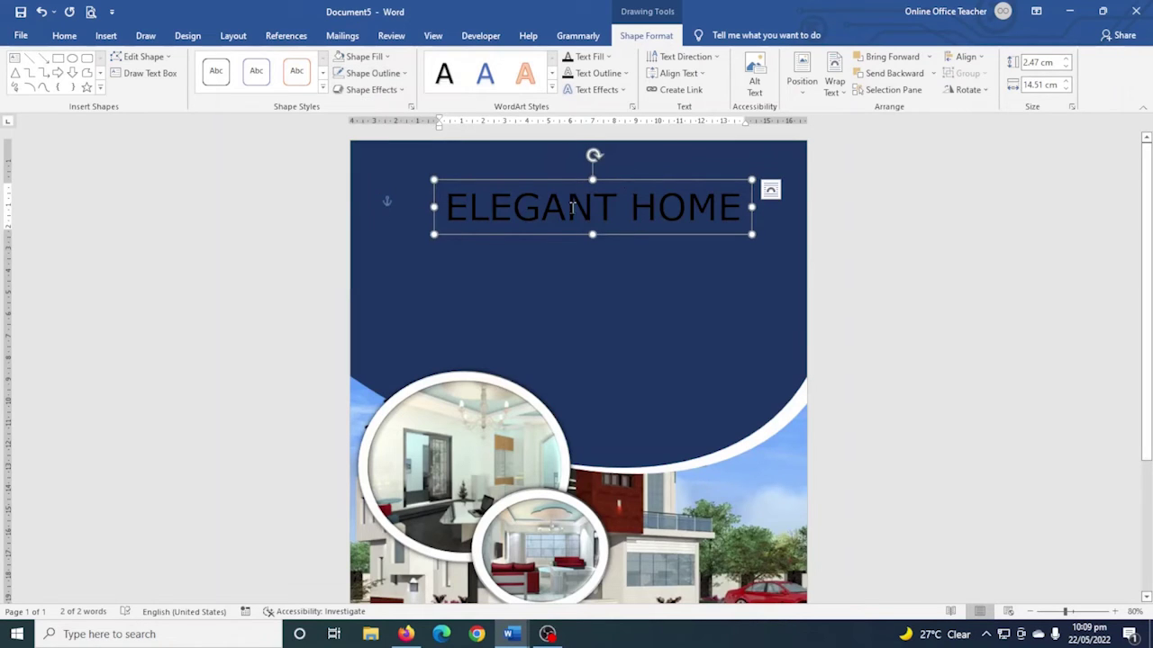
# - Make ELEGANT HOME white and bold, widening the box to keep one line
pyautogui.click(64, 35)
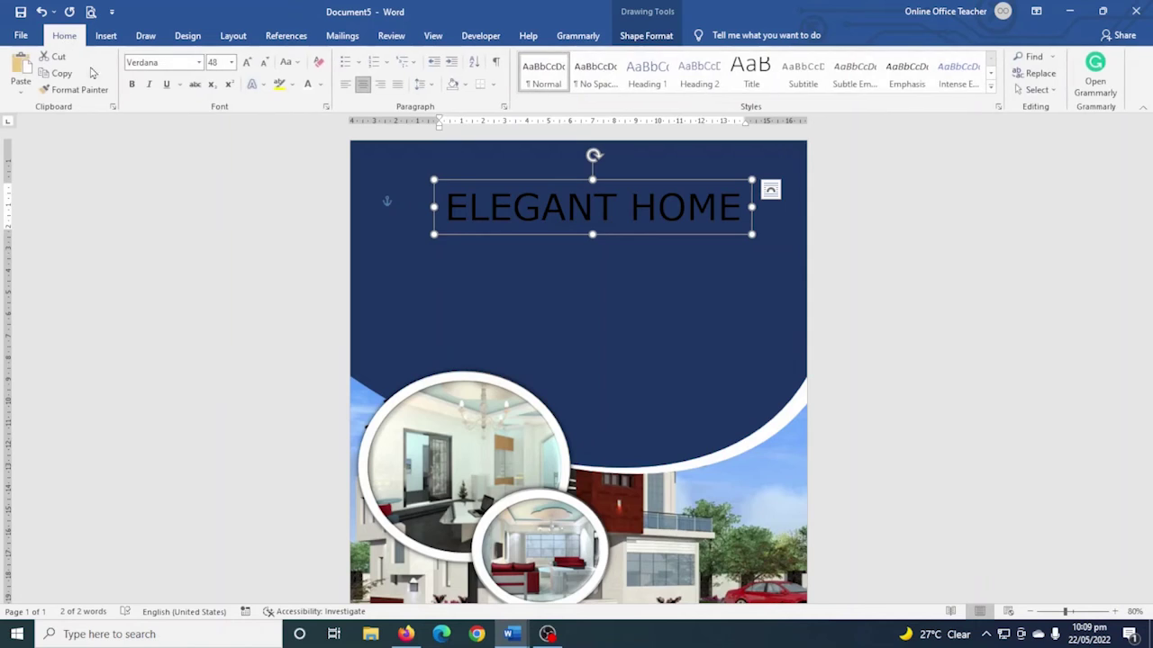
pyautogui.click(319, 83)
pyautogui.click(304, 137)
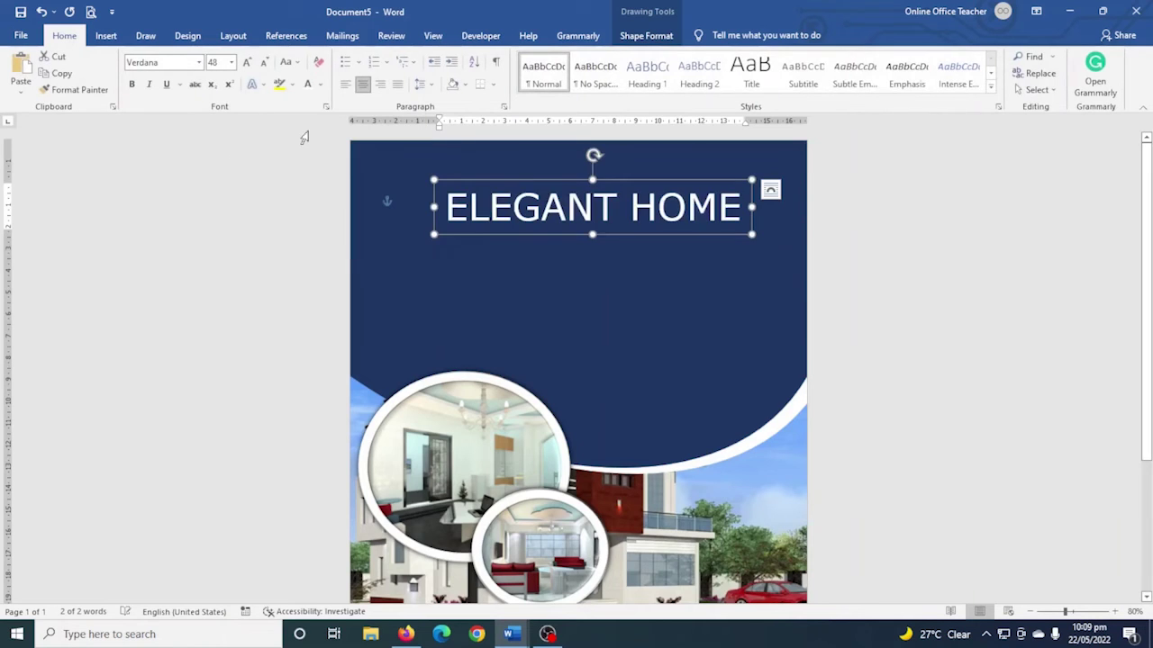
pyautogui.click(132, 83)
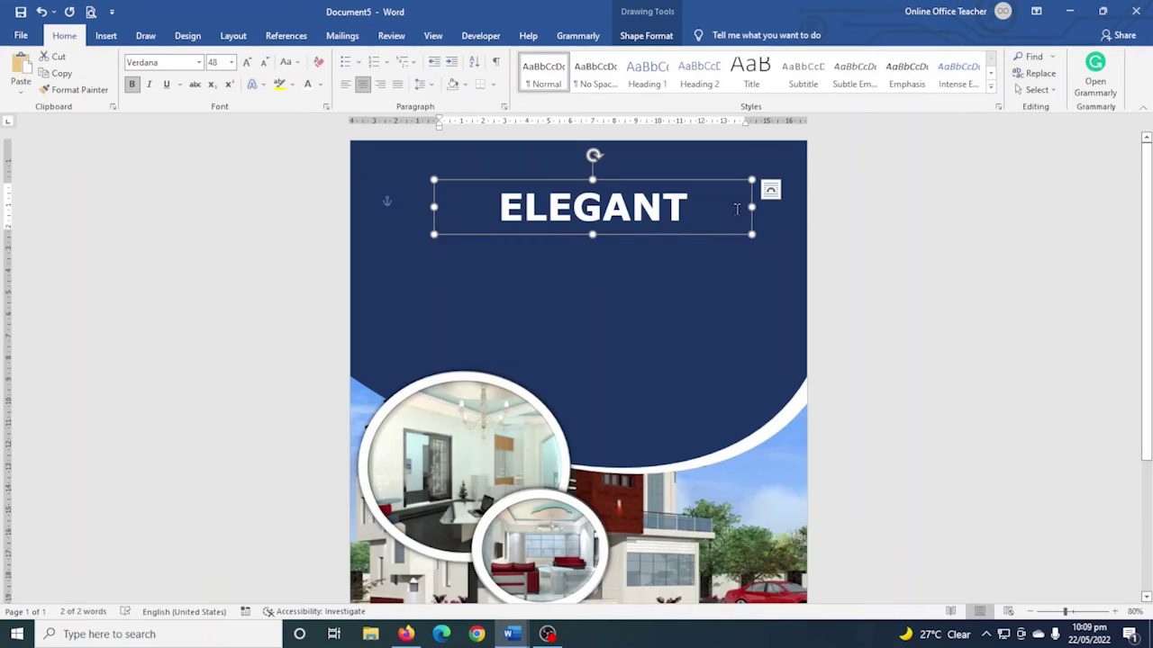
pyautogui.moveTo(753, 206); pyautogui.dragTo(792, 207)
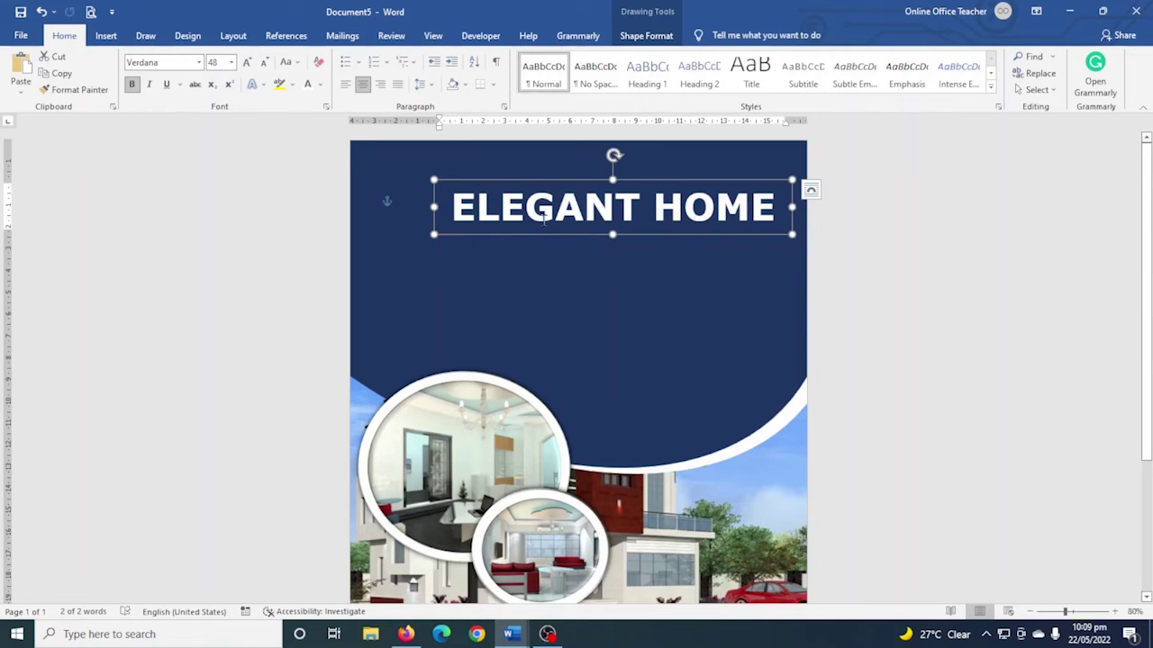
# - Centre the title box horizontally on the page
pyautogui.click(639, 34)
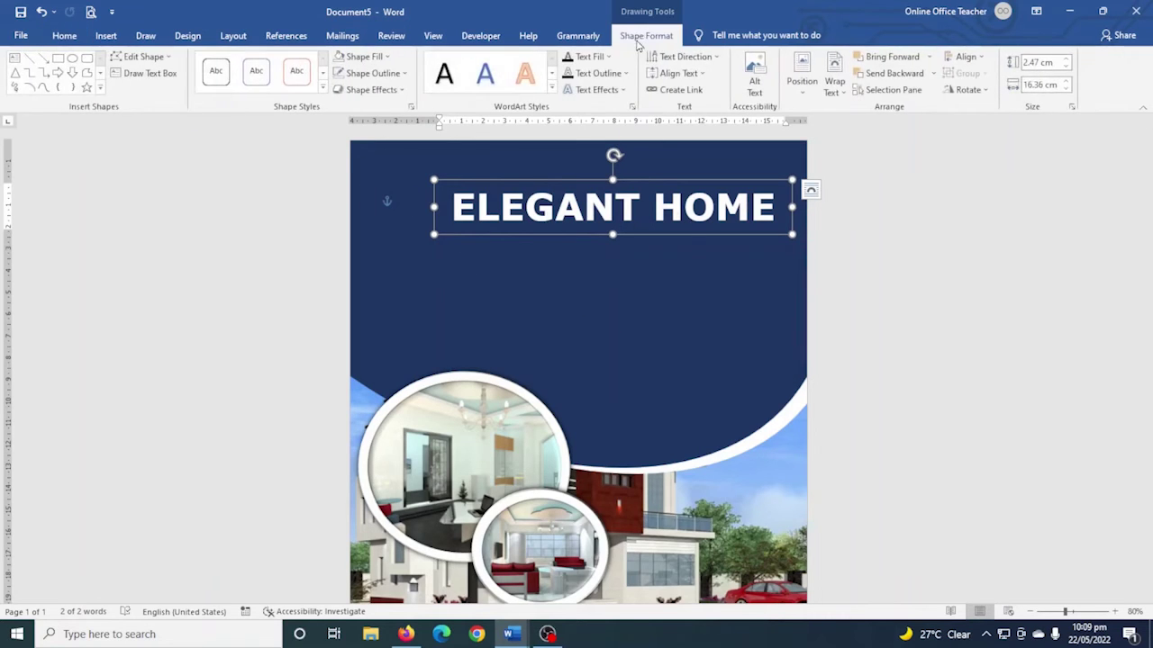
pyautogui.click(965, 57)
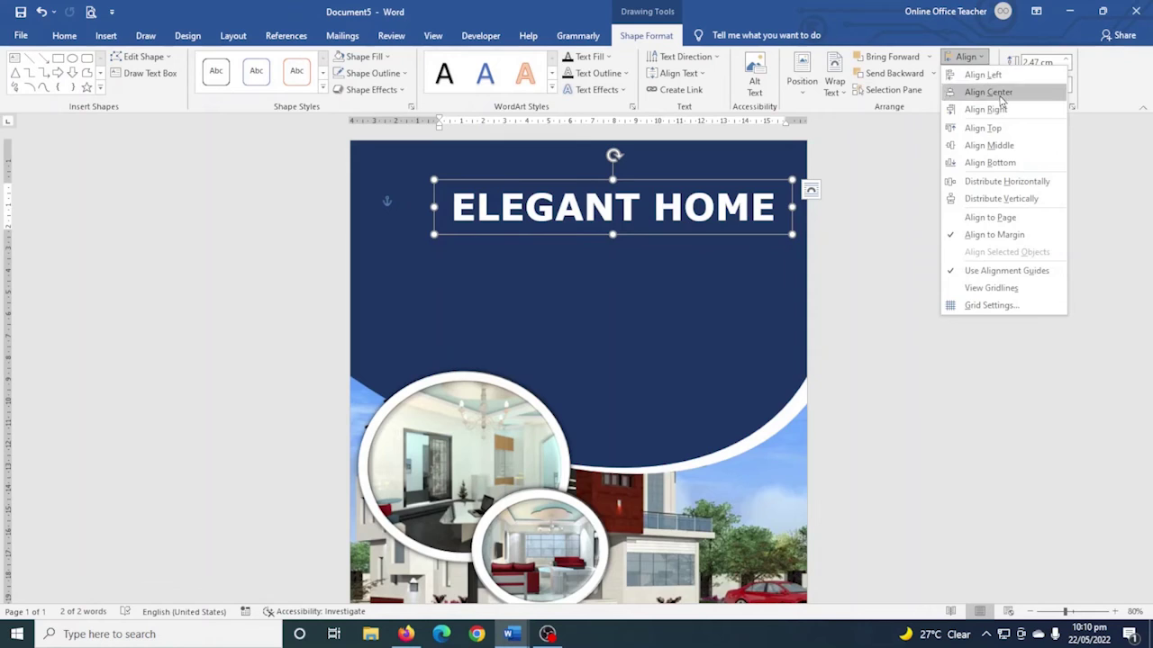
pyautogui.click(995, 93)
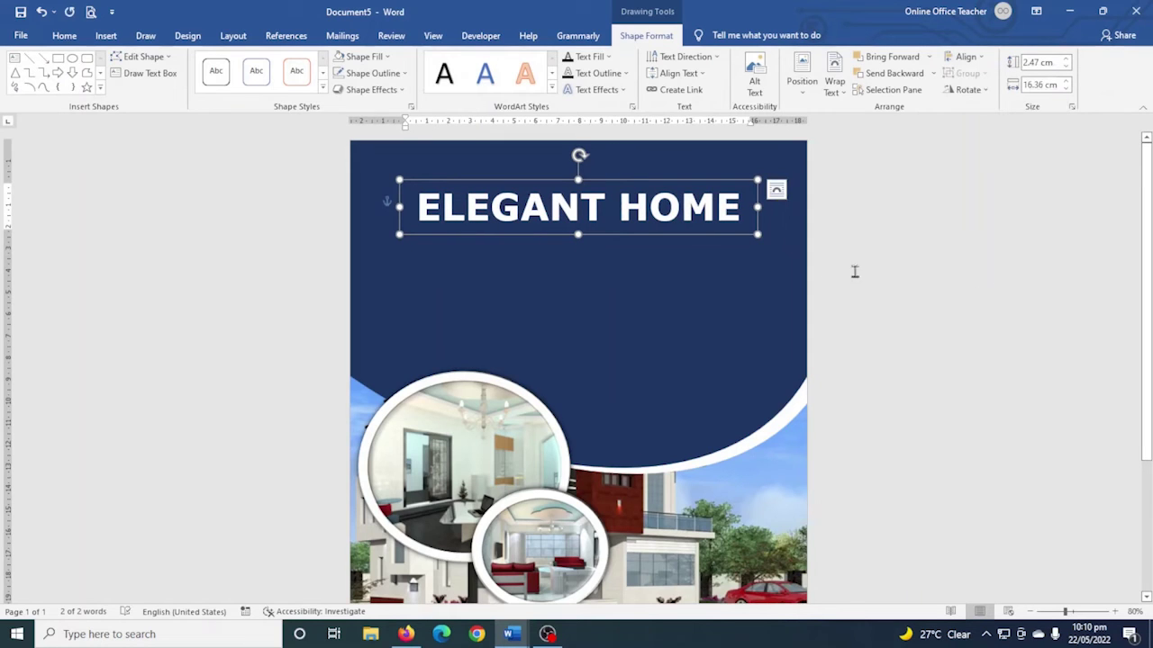
# - Draw a text box below the title containing FOR SALE
pyautogui.click(105, 36)
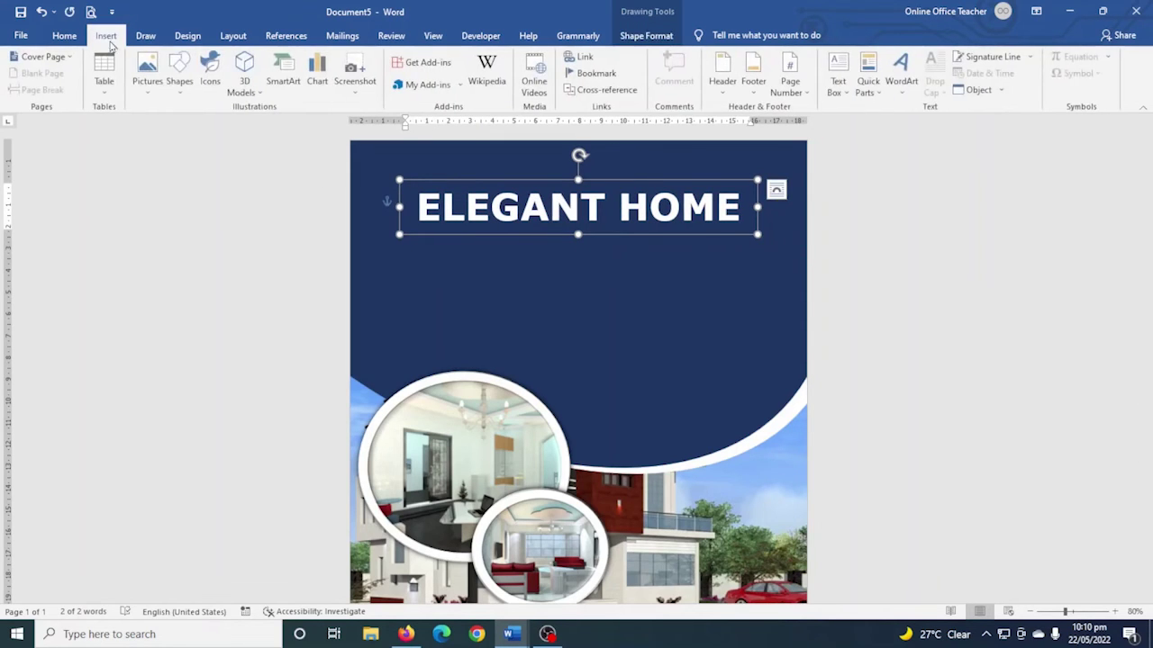
pyautogui.click(837, 71)
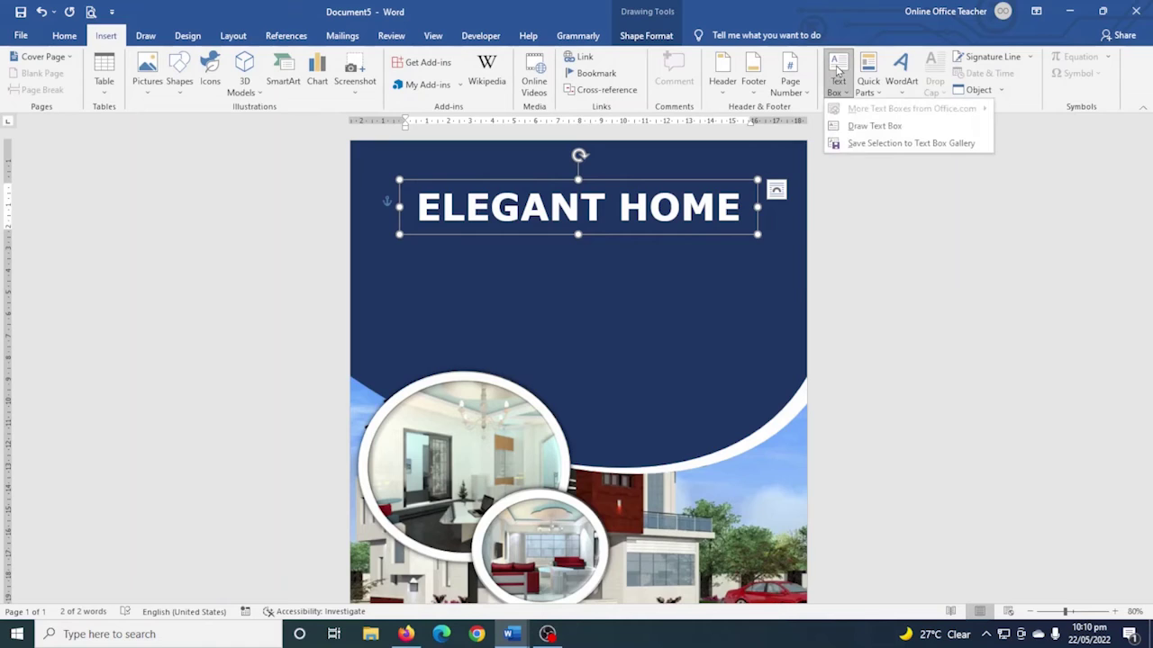
pyautogui.click(875, 127)
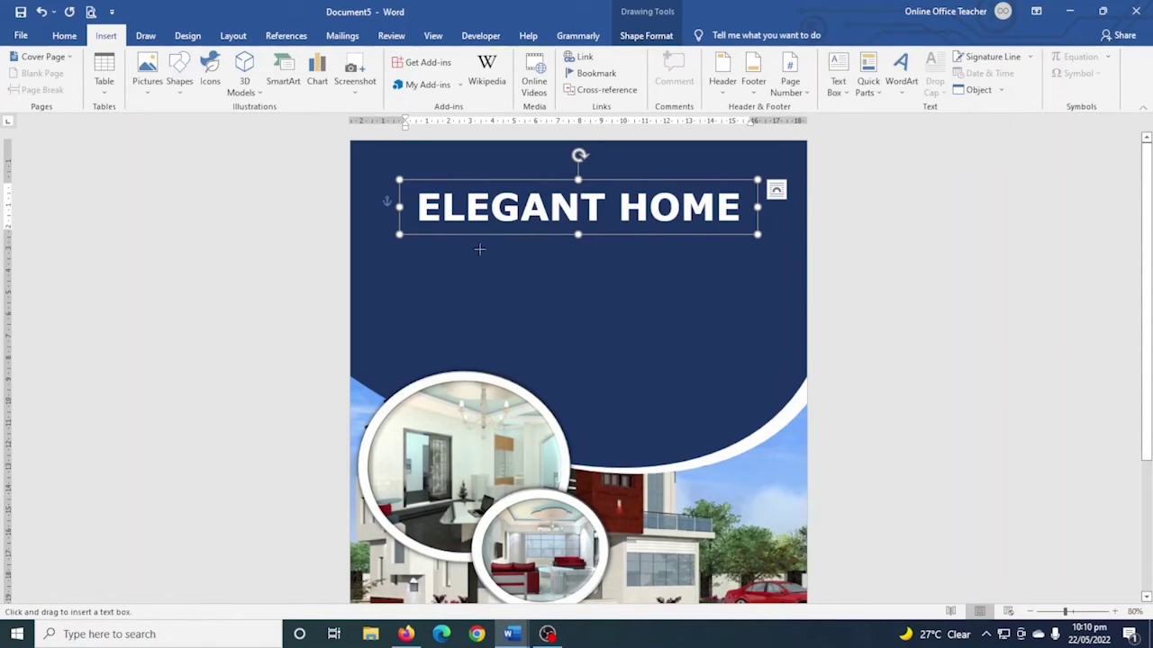
pyautogui.moveTo(479, 241); pyautogui.dragTo(662, 266)
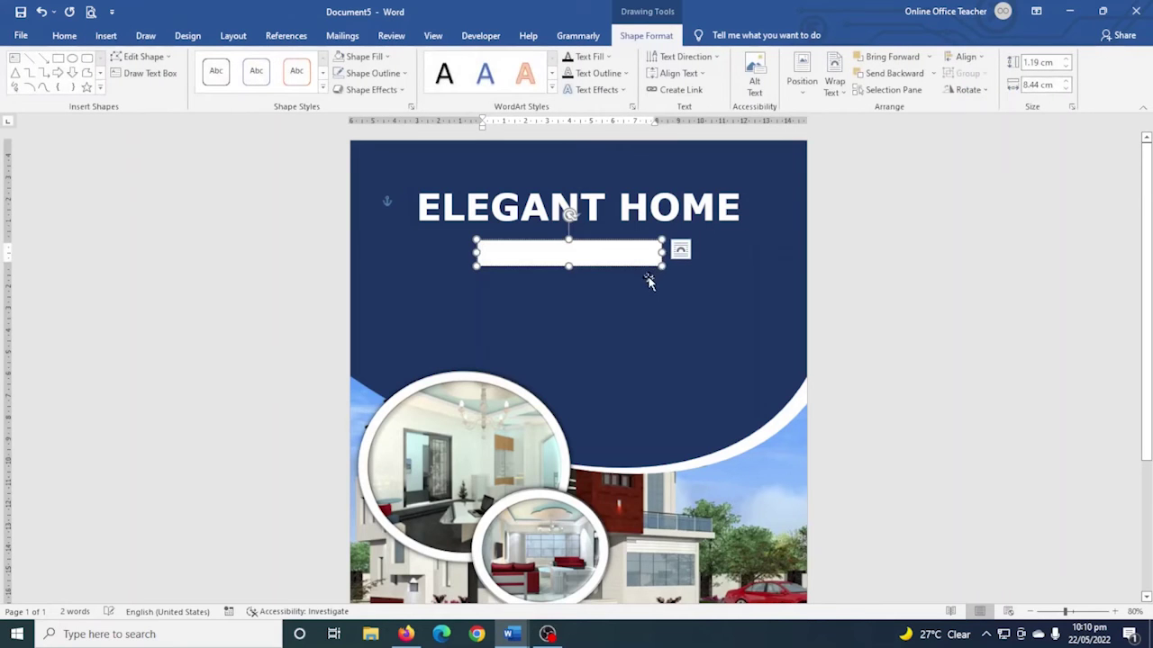
pyautogui.write('FOR SAL')
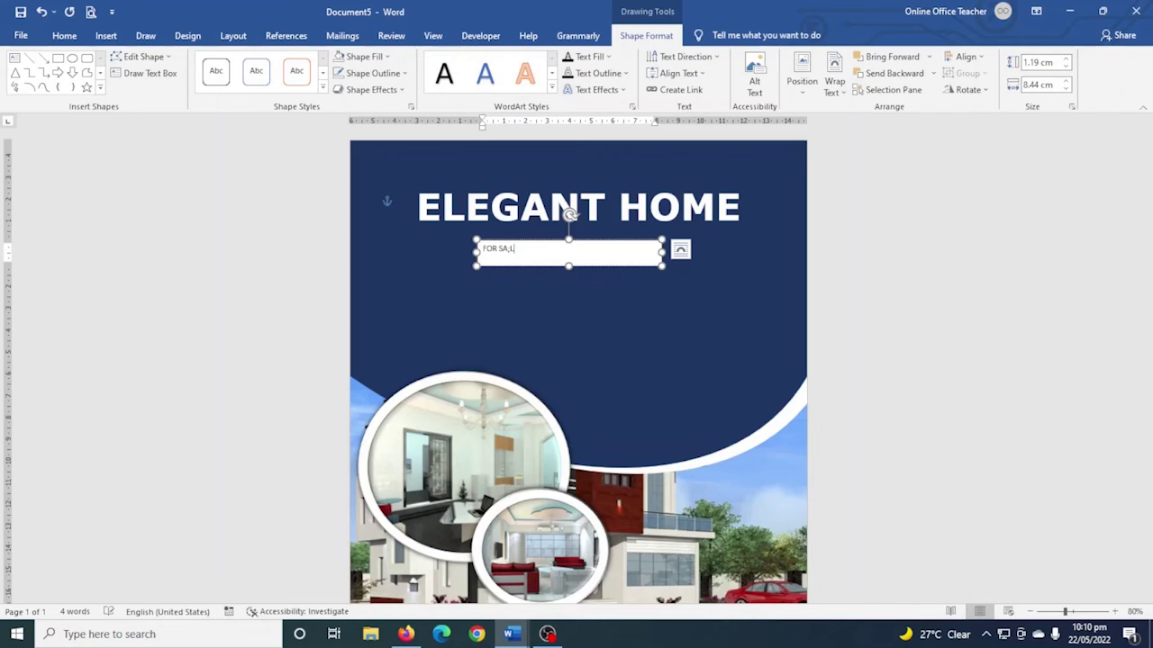
pyautogui.write('E')
# - Give the FOR SALE box no fill and centred white bold 18 pt Verdana text
pyautogui.click(339, 57)
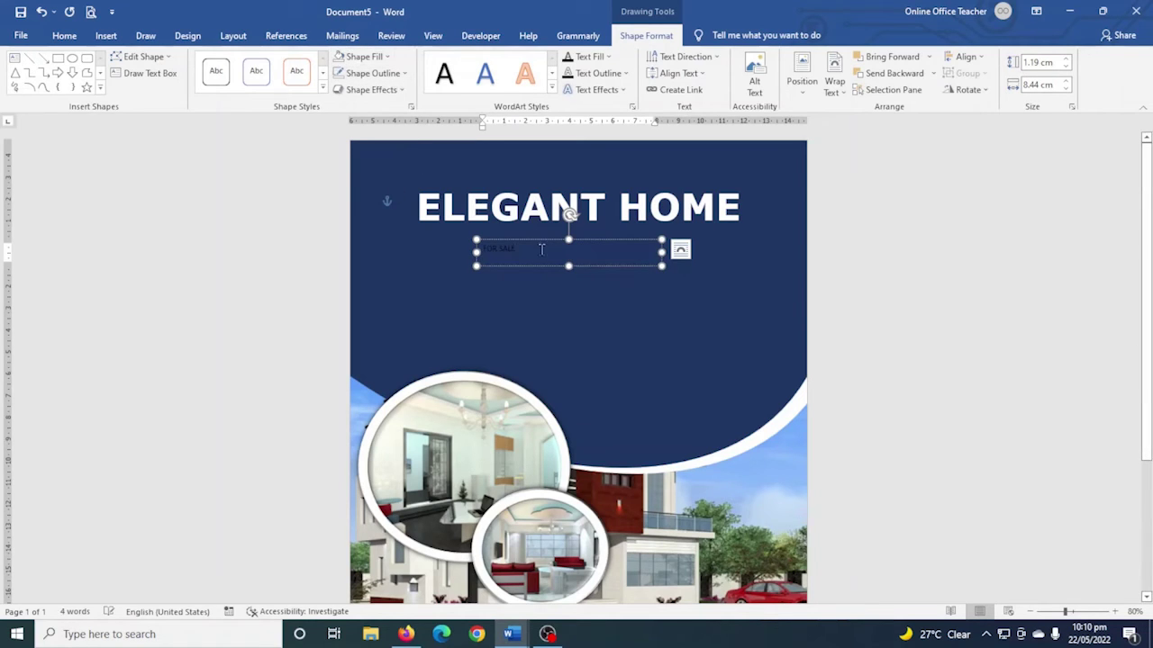
pyautogui.moveTo(540, 252); pyautogui.dragTo(470, 249)
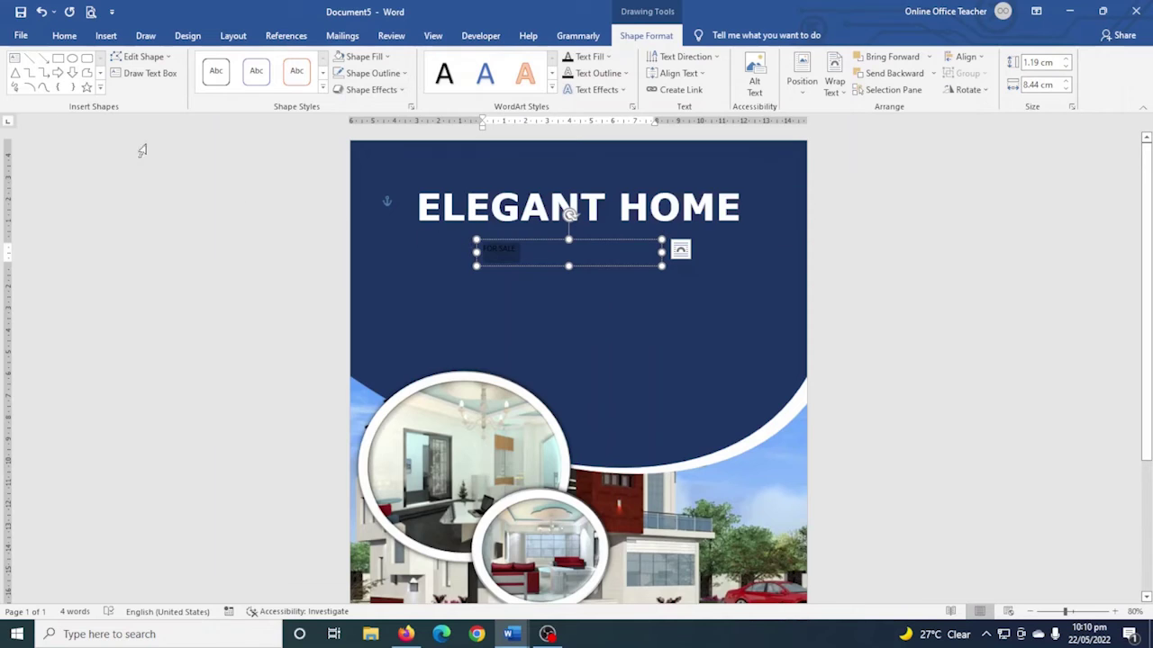
pyautogui.click(66, 38)
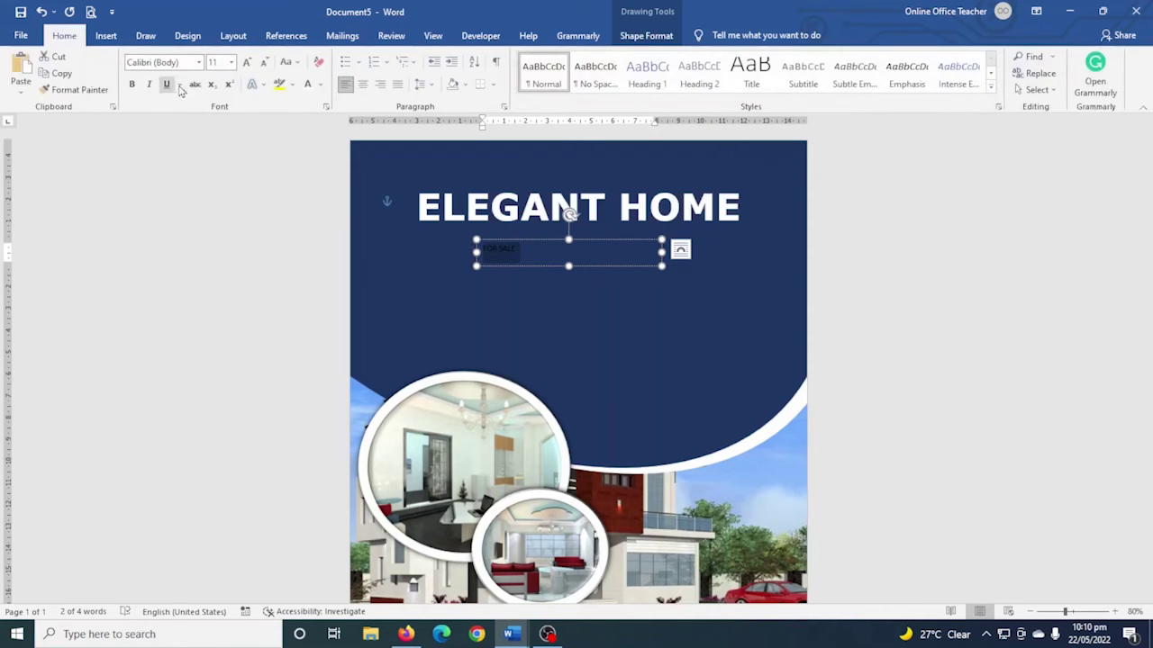
pyautogui.click(199, 62)
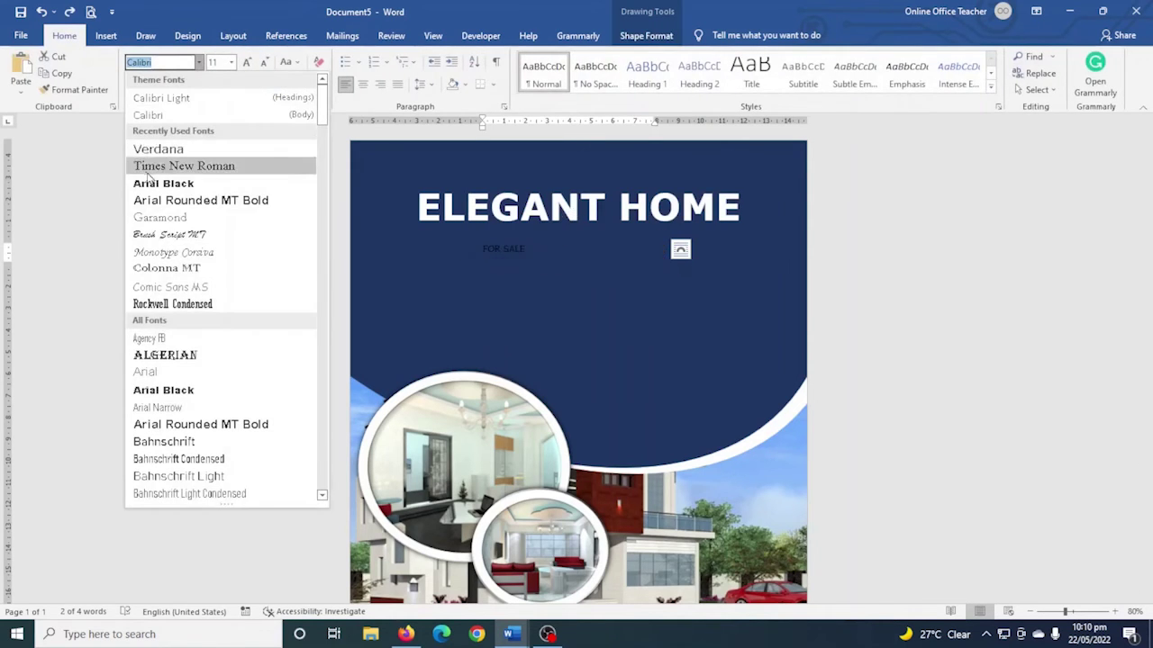
pyautogui.click(165, 153)
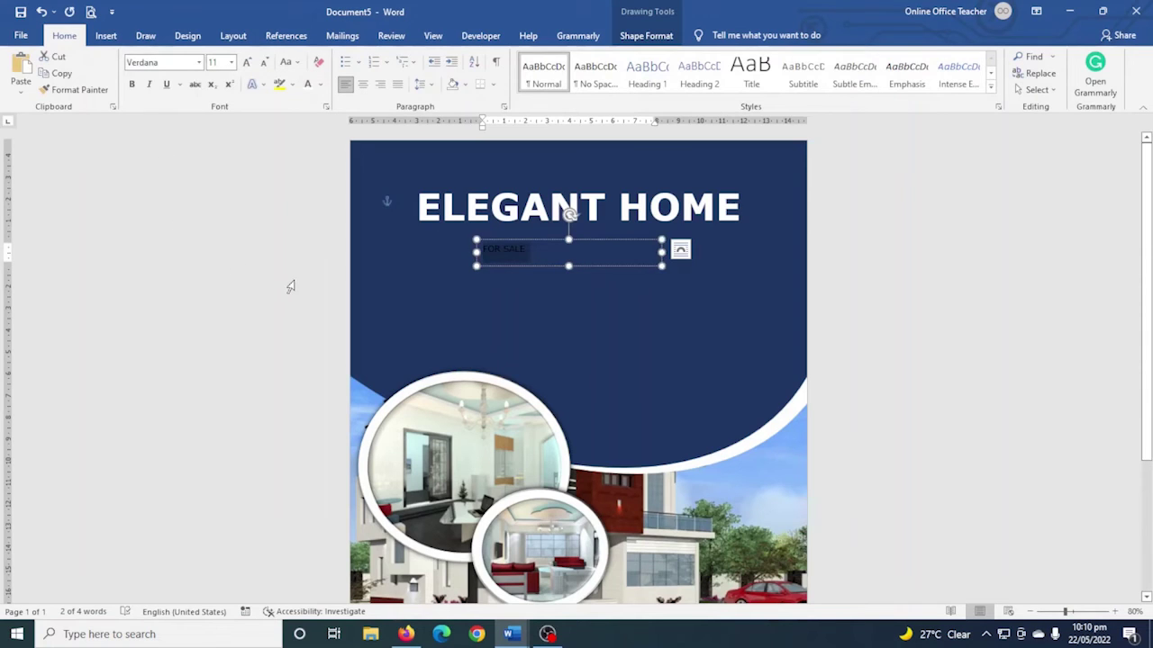
pyautogui.click(131, 84)
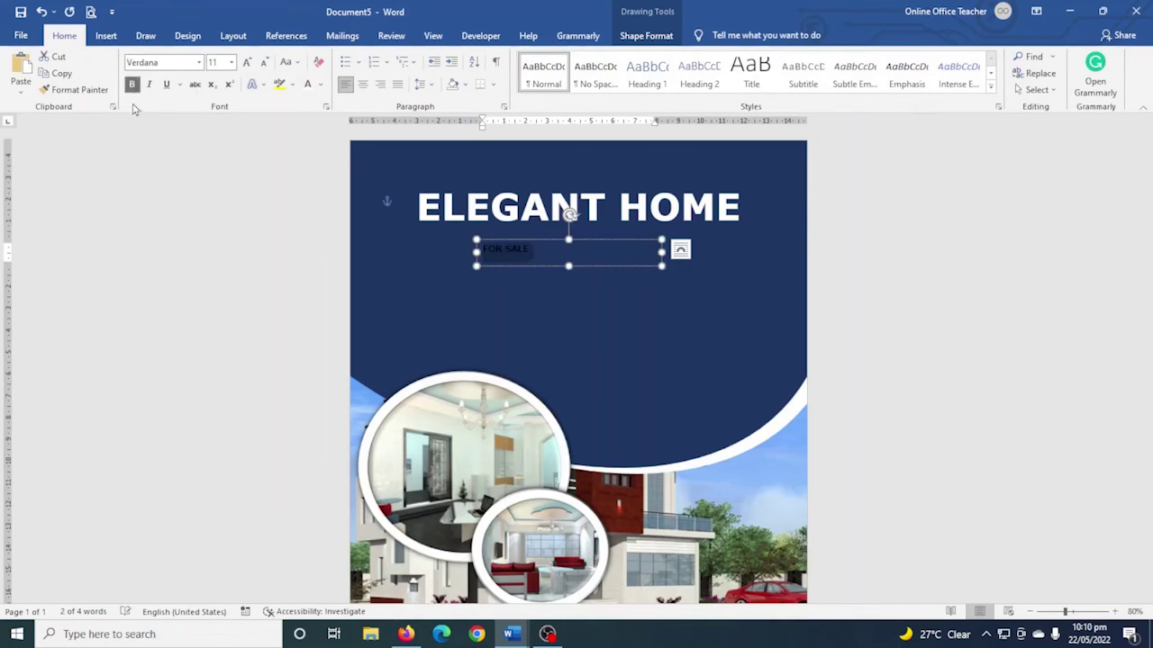
pyautogui.click(213, 63)
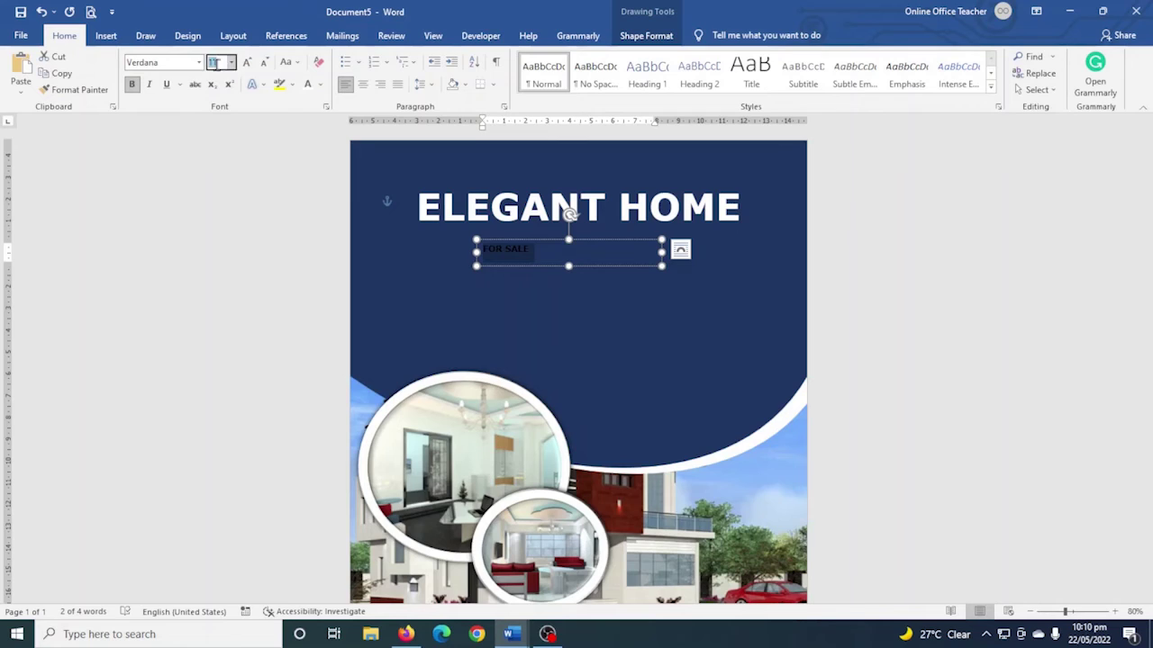
pyautogui.write('18')
pyautogui.press('Return')
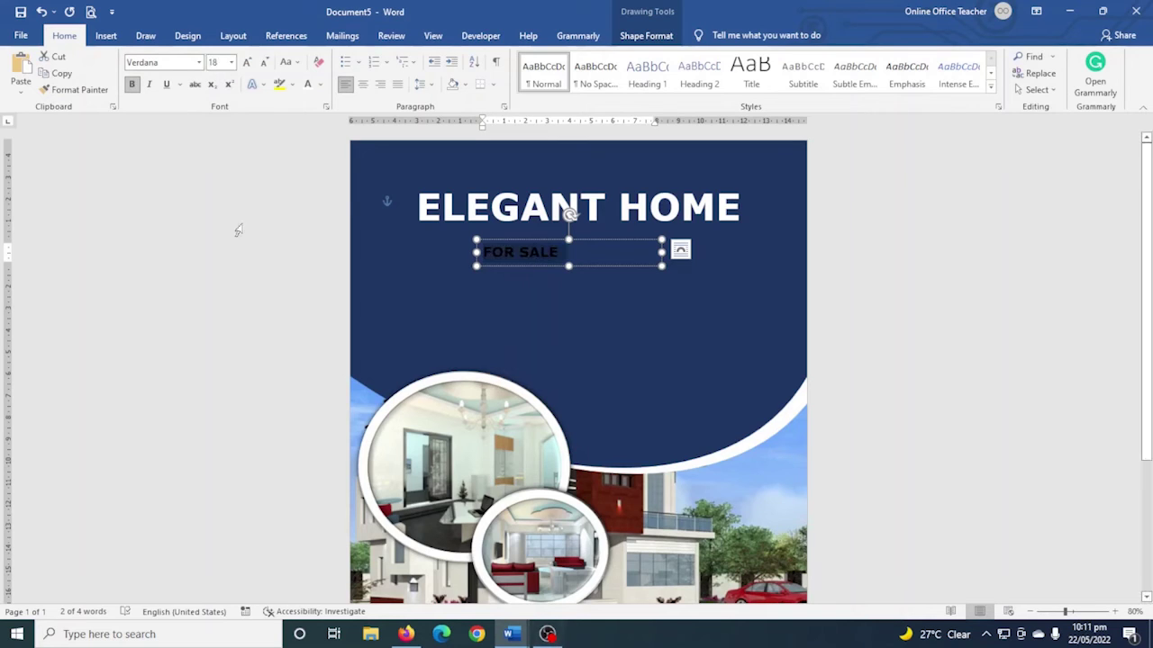
pyautogui.click(307, 84)
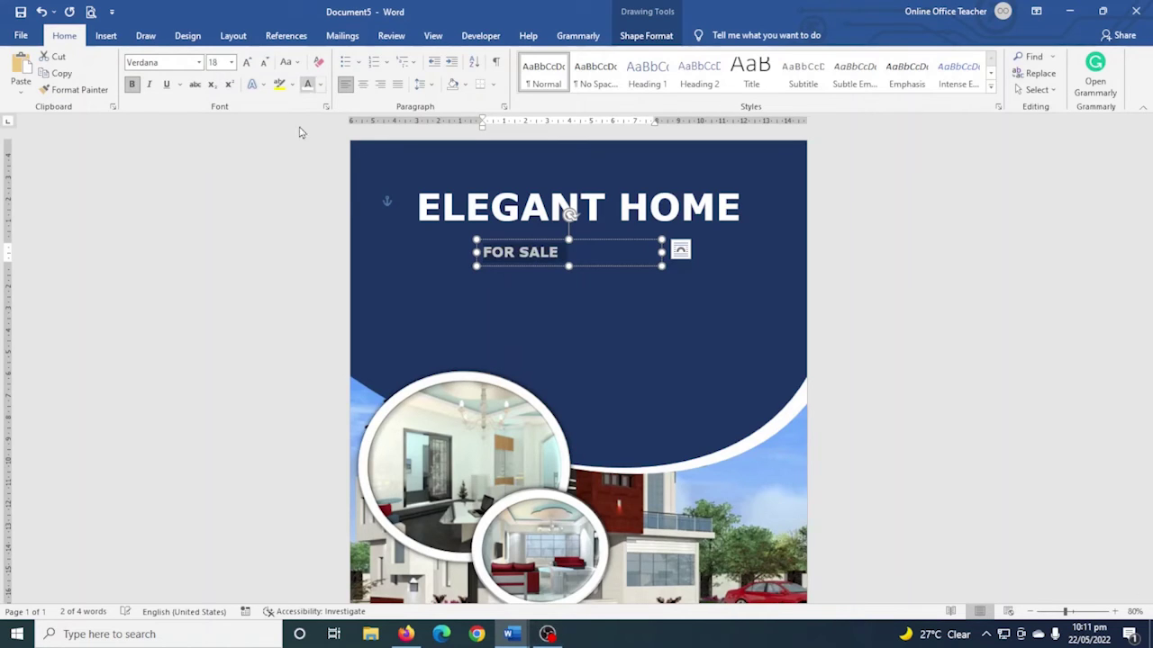
pyautogui.click(363, 84)
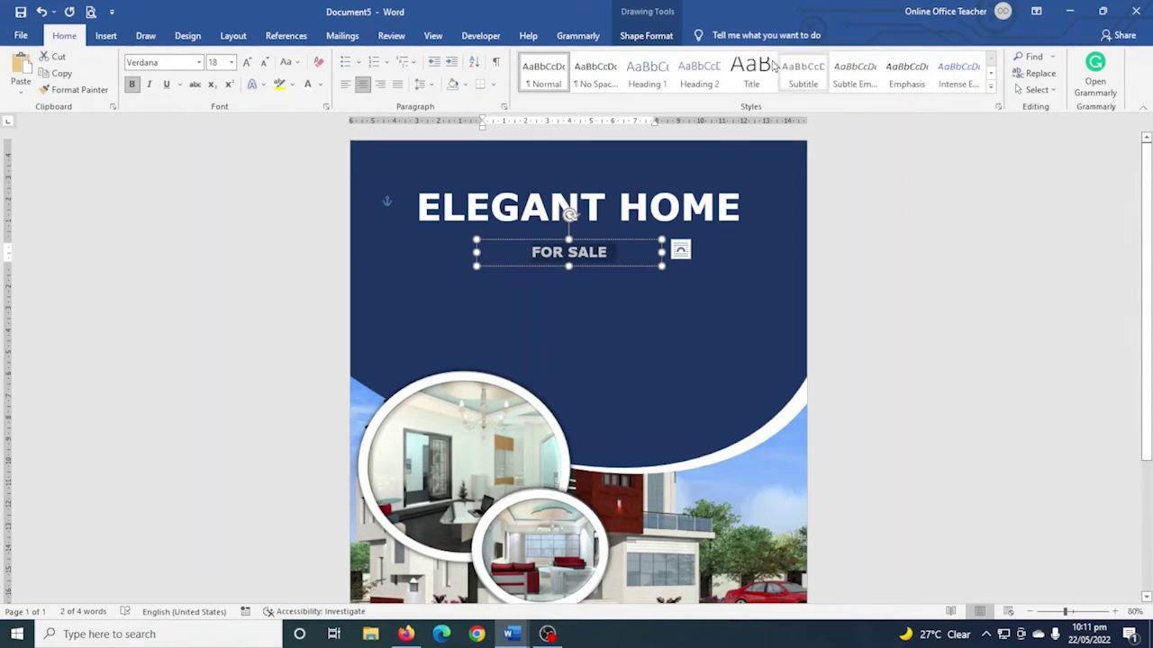
# - Centre the FOR SALE box horizontally on the page and nudge it up
pyautogui.click(646, 35)
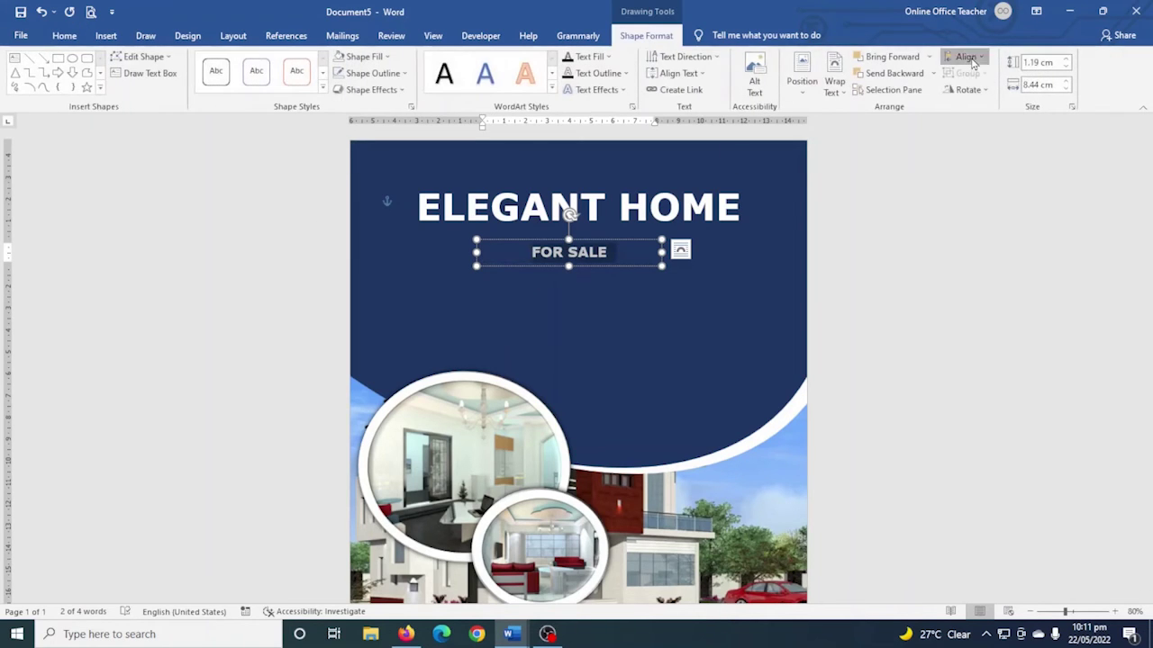
pyautogui.click(972, 60)
pyautogui.click(988, 94)
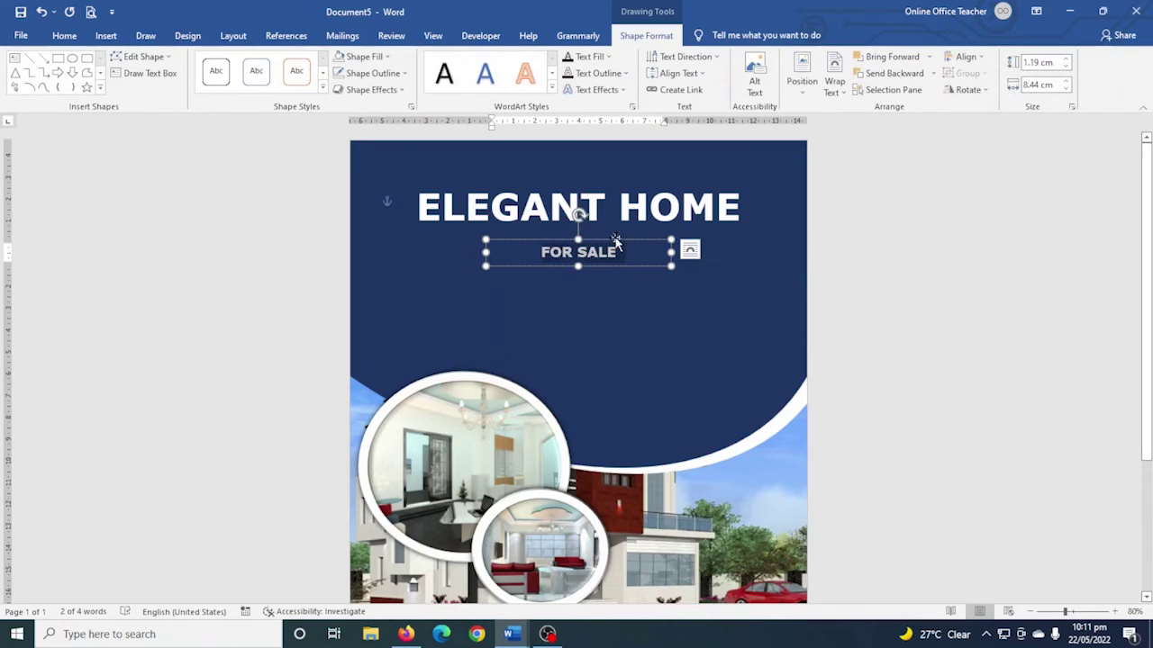
pyautogui.click(616, 241)
pyautogui.press('Up')
pyautogui.press('Up')
pyautogui.press('Up')
pyautogui.press('Up')
pyautogui.press('Up')
pyautogui.press('Up')
pyautogui.press('Up')
pyautogui.press('Up')
# - Insert a simple text box below FOR SALE and paste the description paragraph into it
pyautogui.click(888, 263)
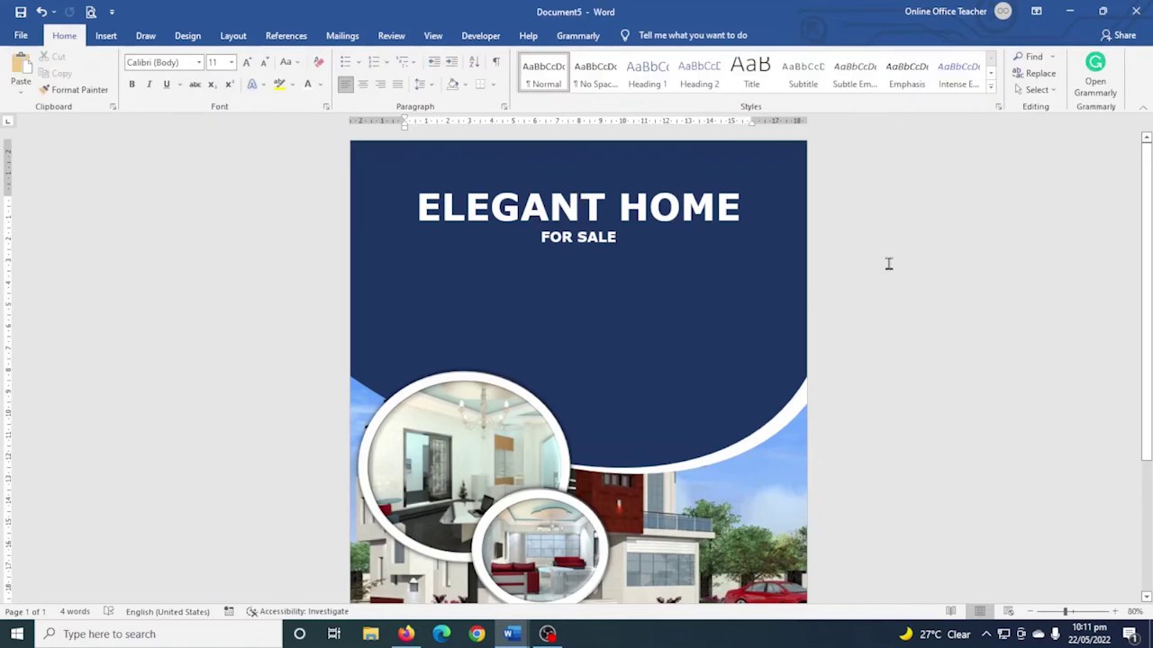
pyautogui.click(105, 38)
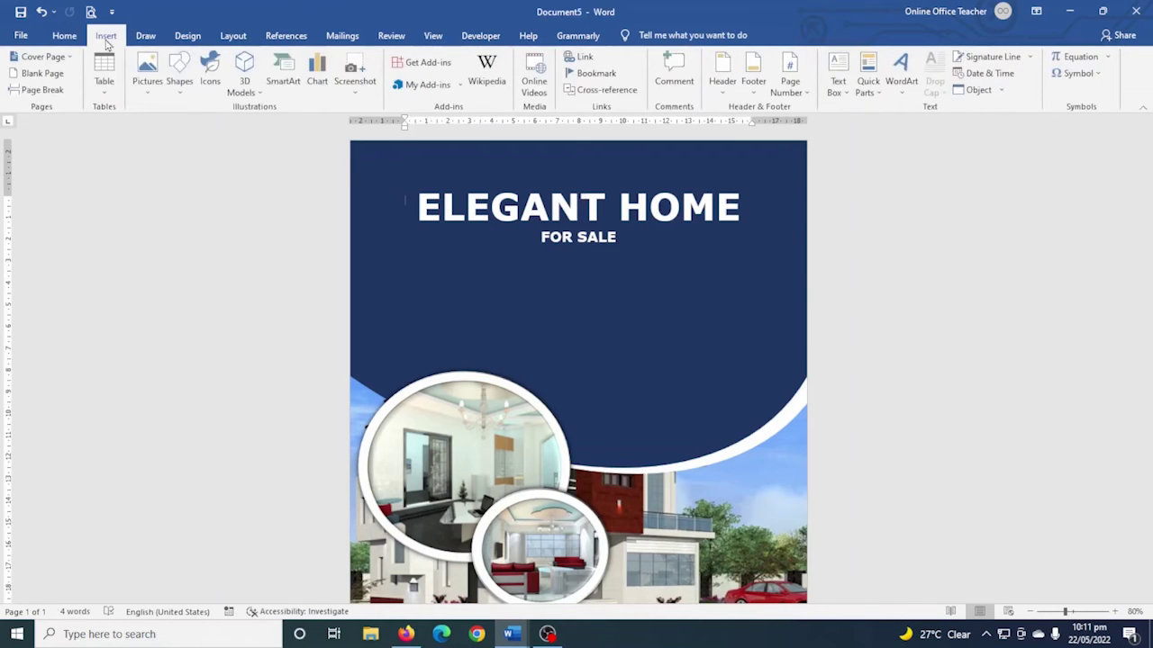
pyautogui.click(838, 81)
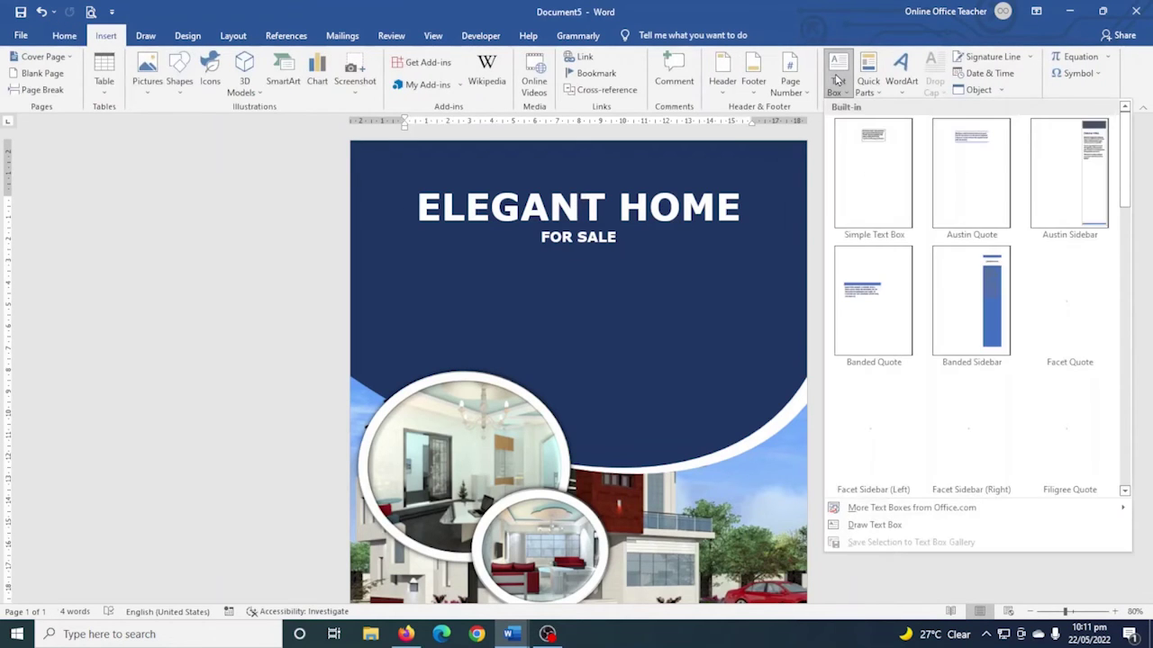
pyautogui.click(874, 167)
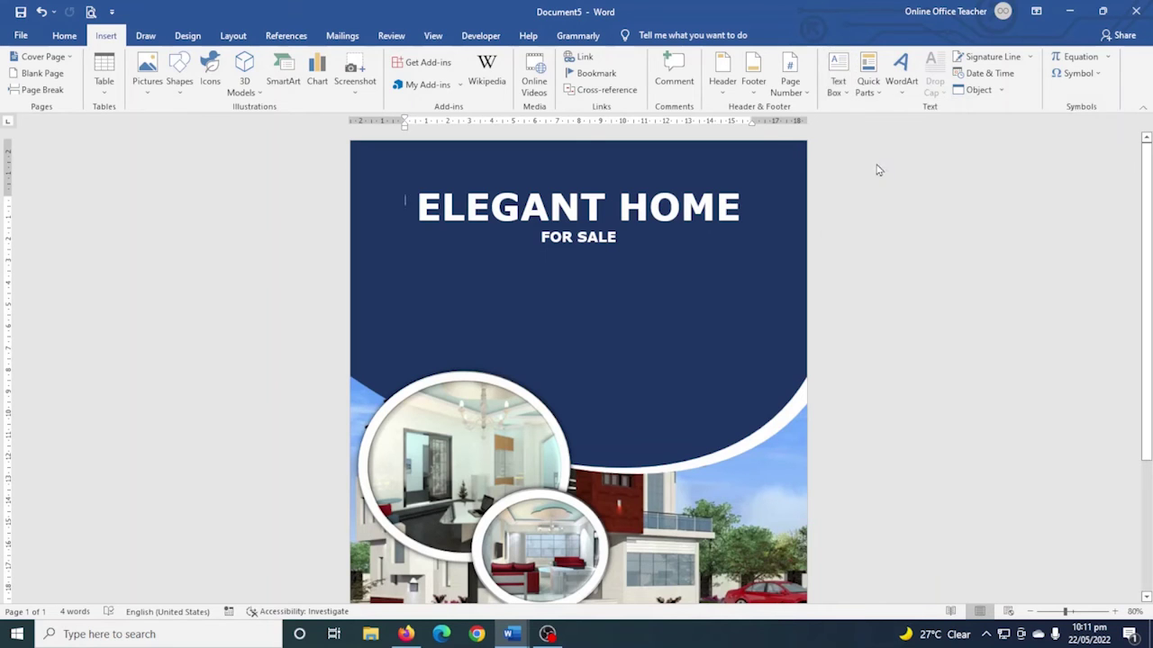
pyautogui.moveTo(608, 280); pyautogui.dragTo(610, 321)
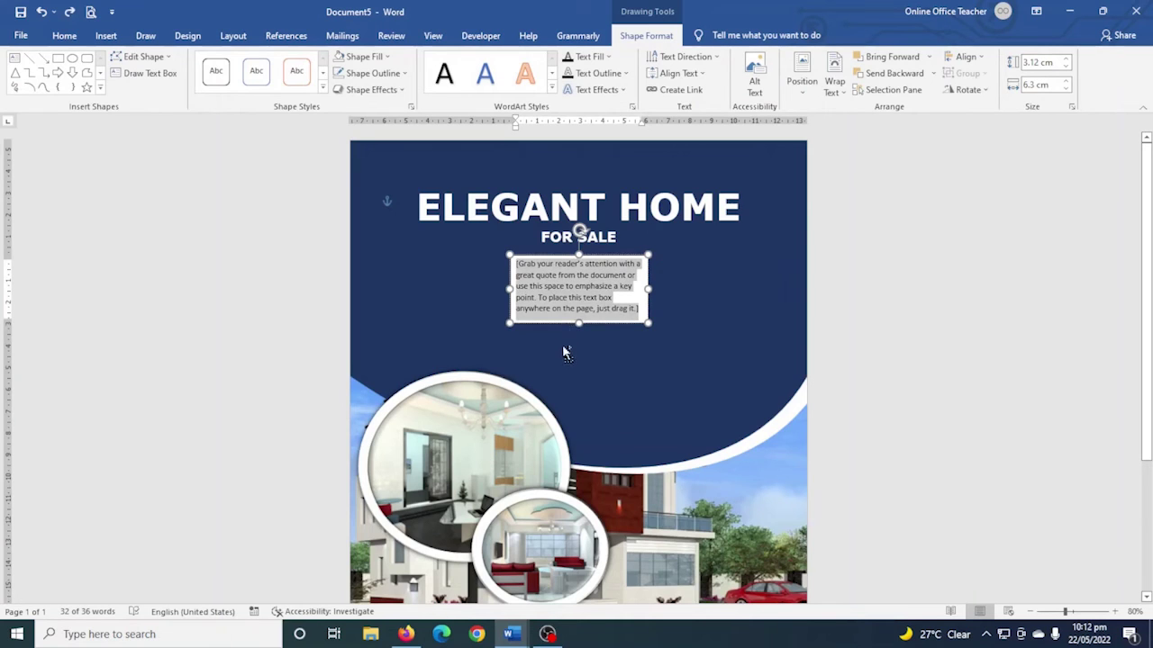
pyautogui.write('Video provides a powerful way to help you prove your point. When you click Online Video, you can paste in the embed code for the video you want to add. You can also type a keyword to search online for the video that best fits your document')
pyautogui.press('BackSpace')
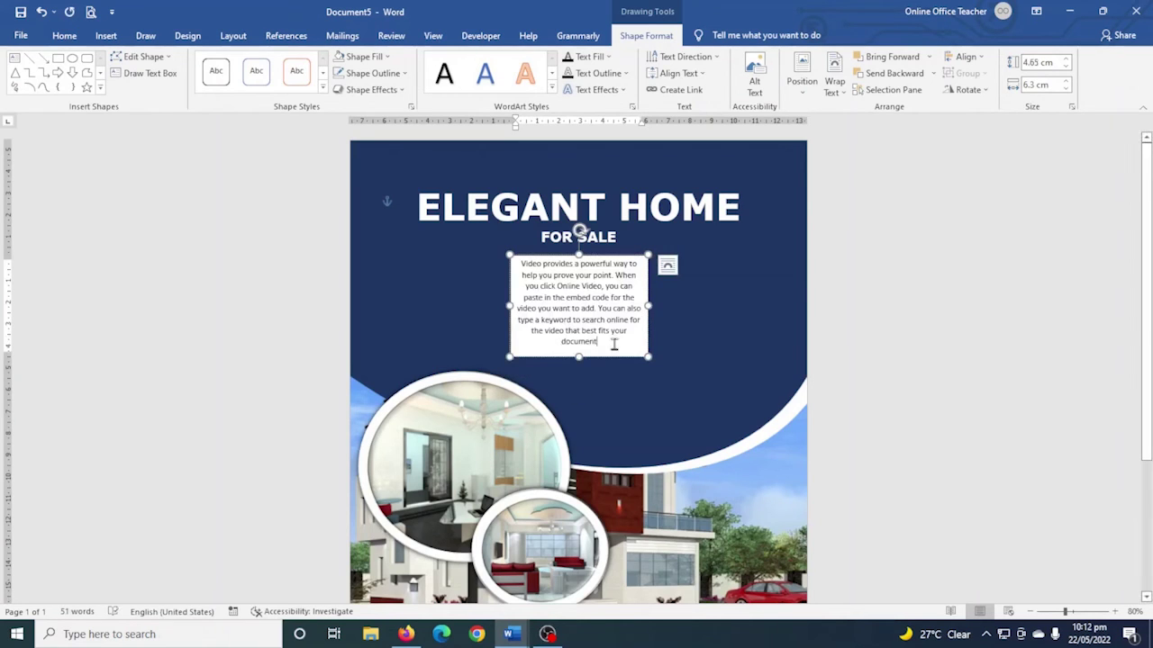
# - Format the description text as white Verdana 14
pyautogui.moveTo(609, 343); pyautogui.dragTo(512, 261)
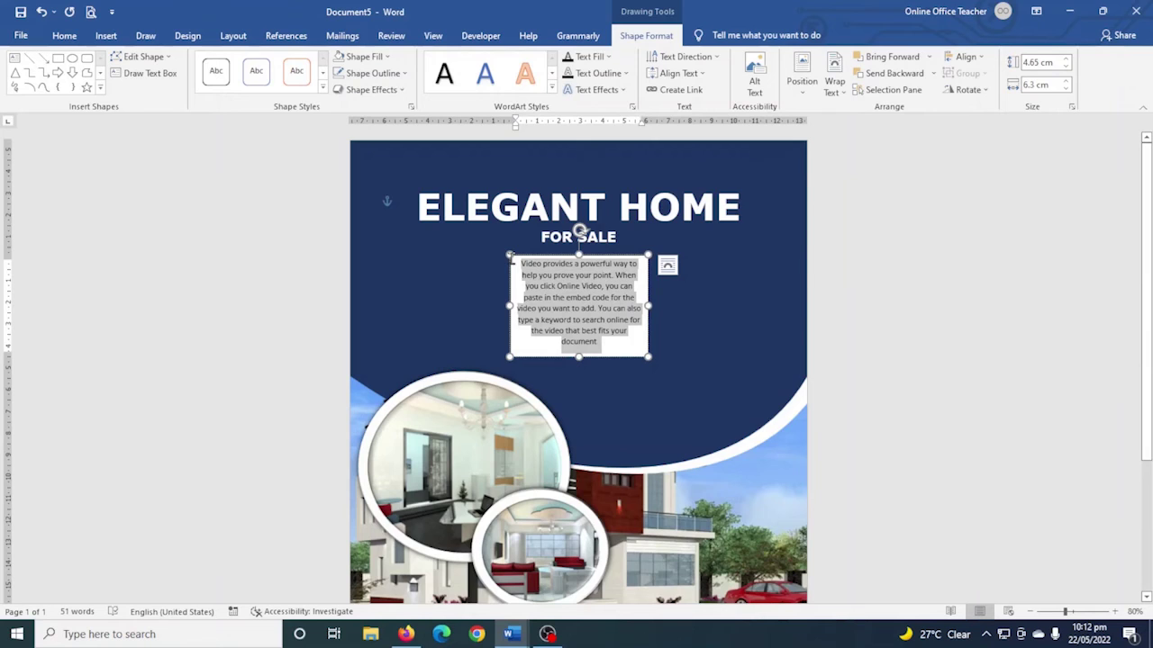
pyautogui.click(68, 39)
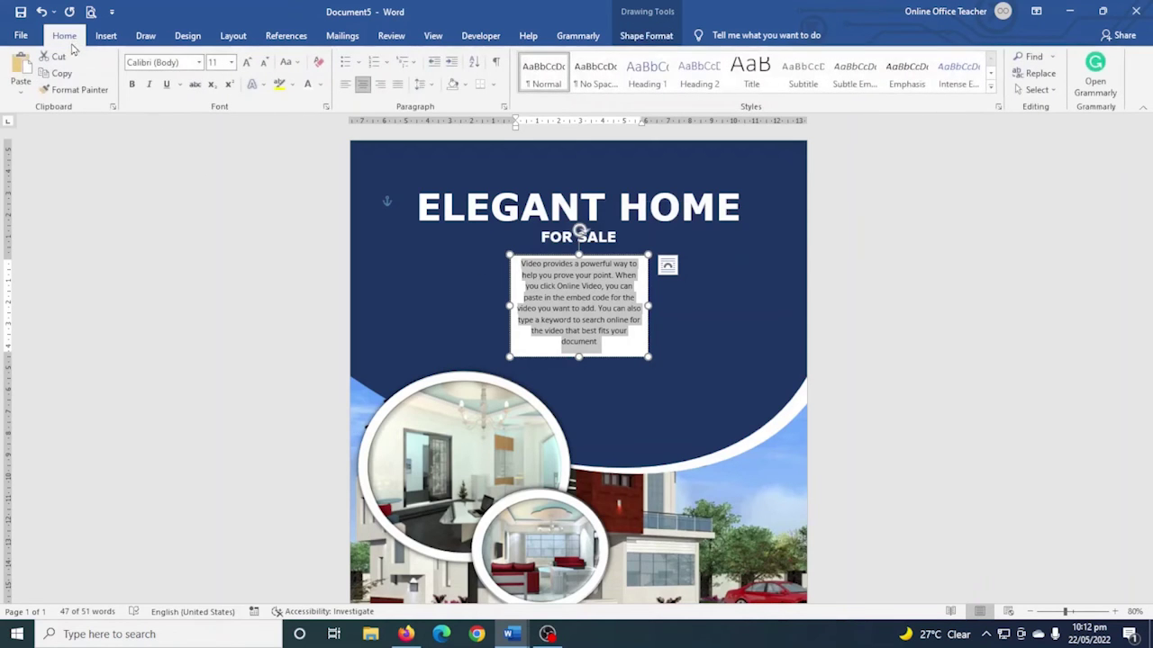
pyautogui.click(199, 63)
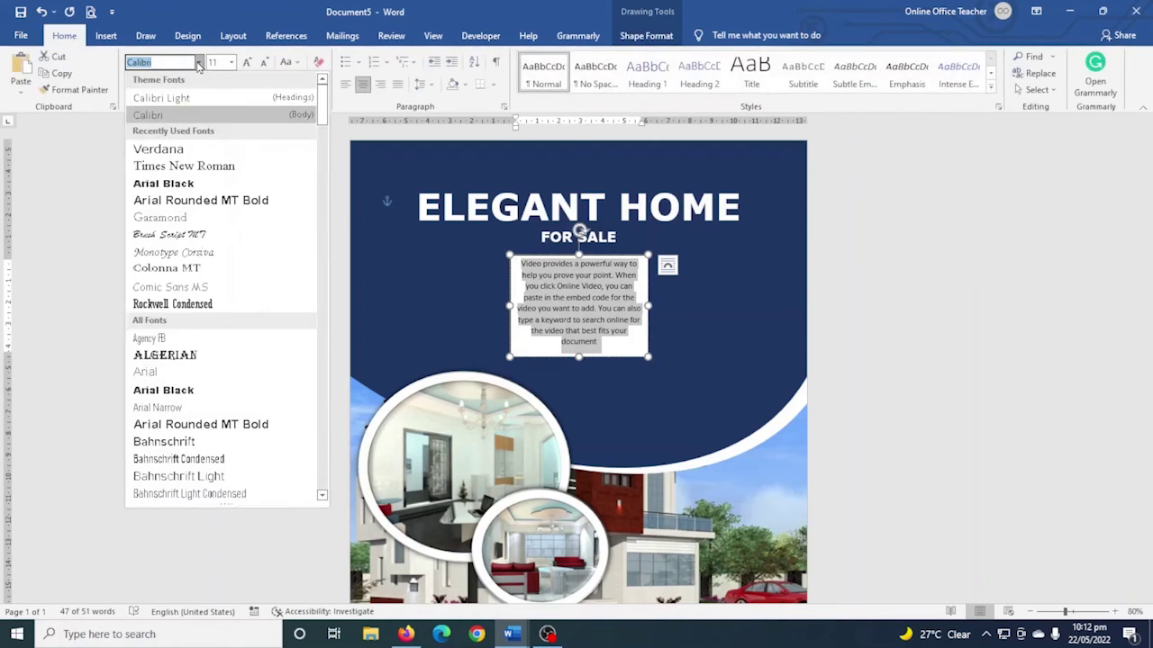
pyautogui.click(171, 150)
pyautogui.click(246, 63)
pyautogui.click(246, 63)
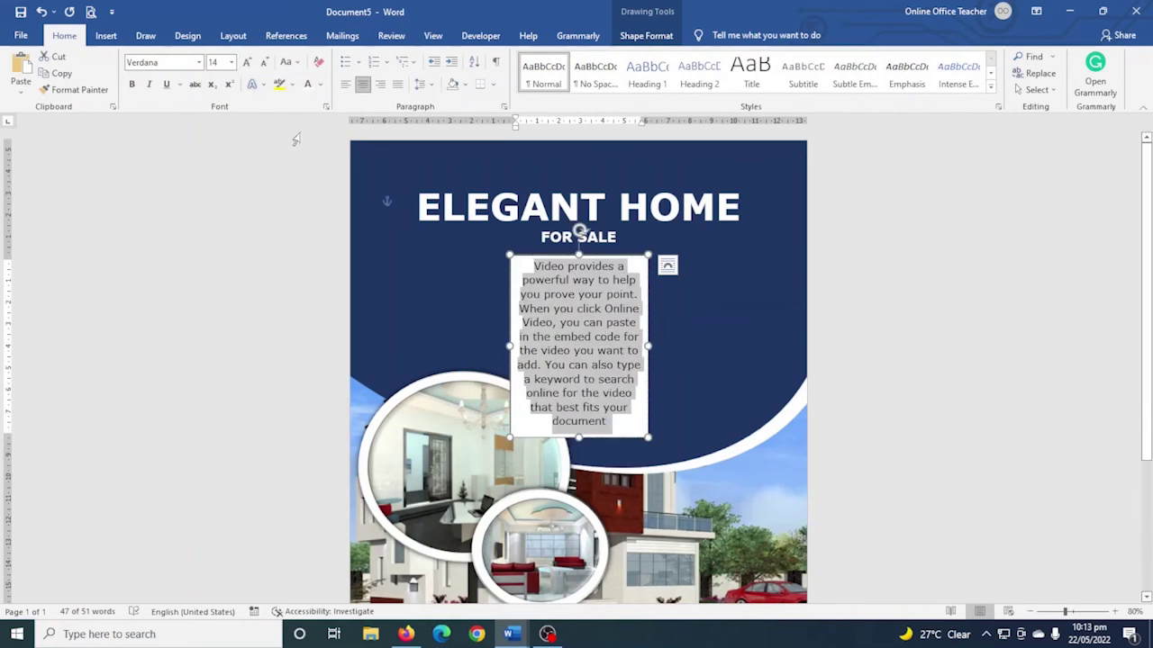
pyautogui.click(307, 90)
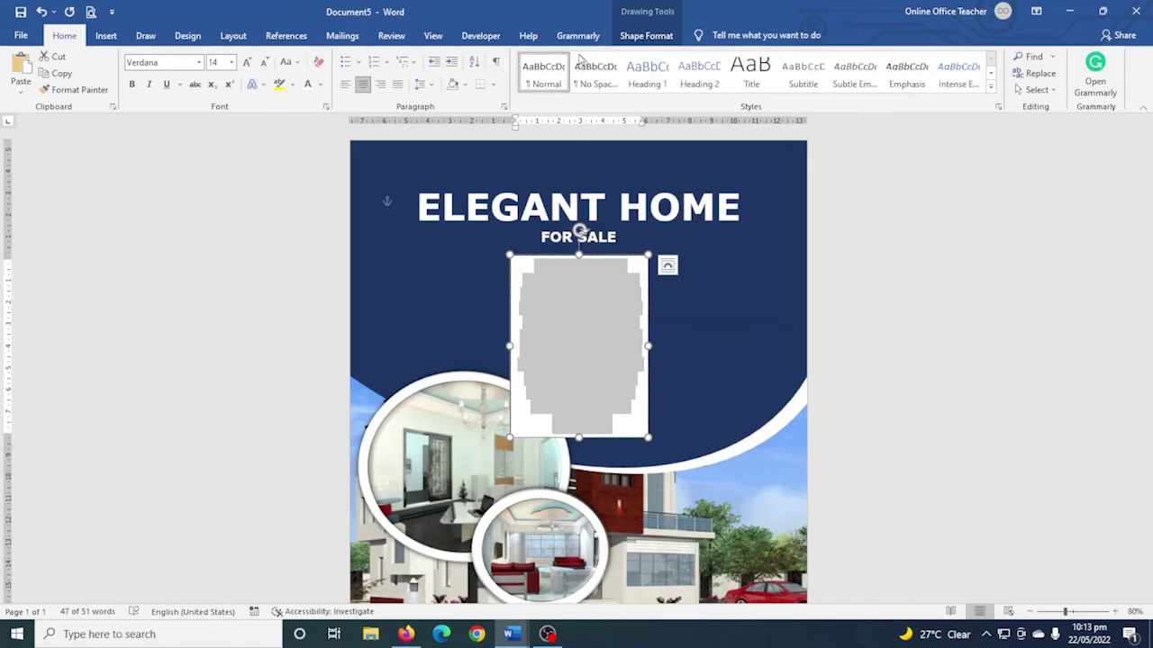
# - Remove the description box fill, widen it, and centre it horizontally on the page
pyautogui.click(645, 36)
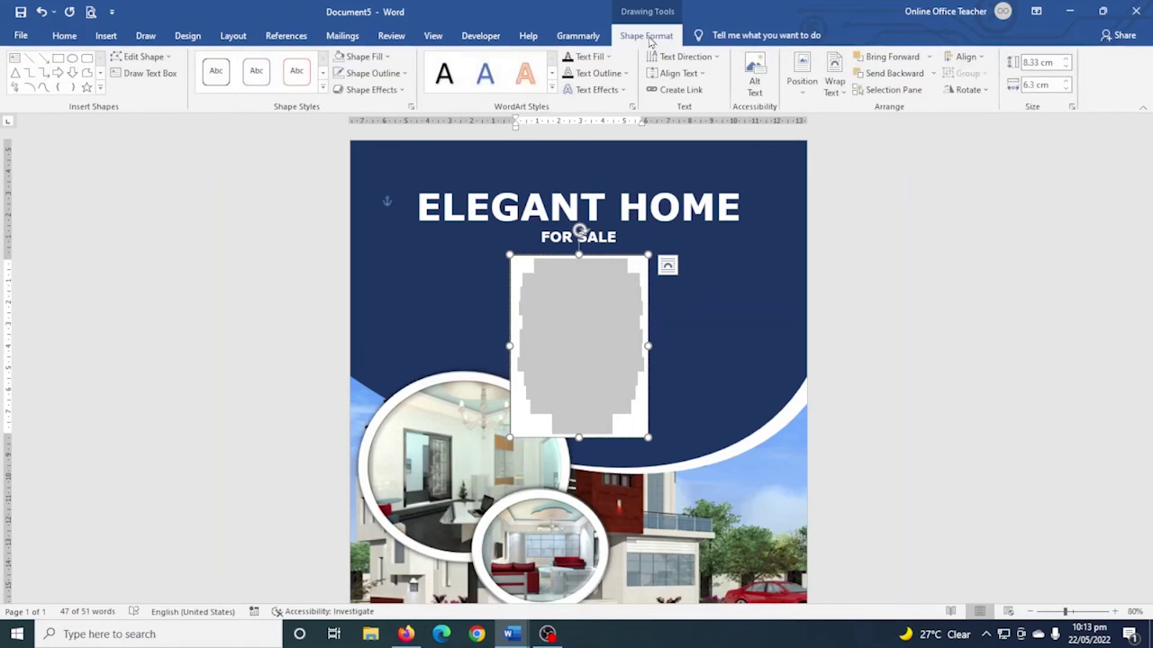
pyautogui.click(338, 58)
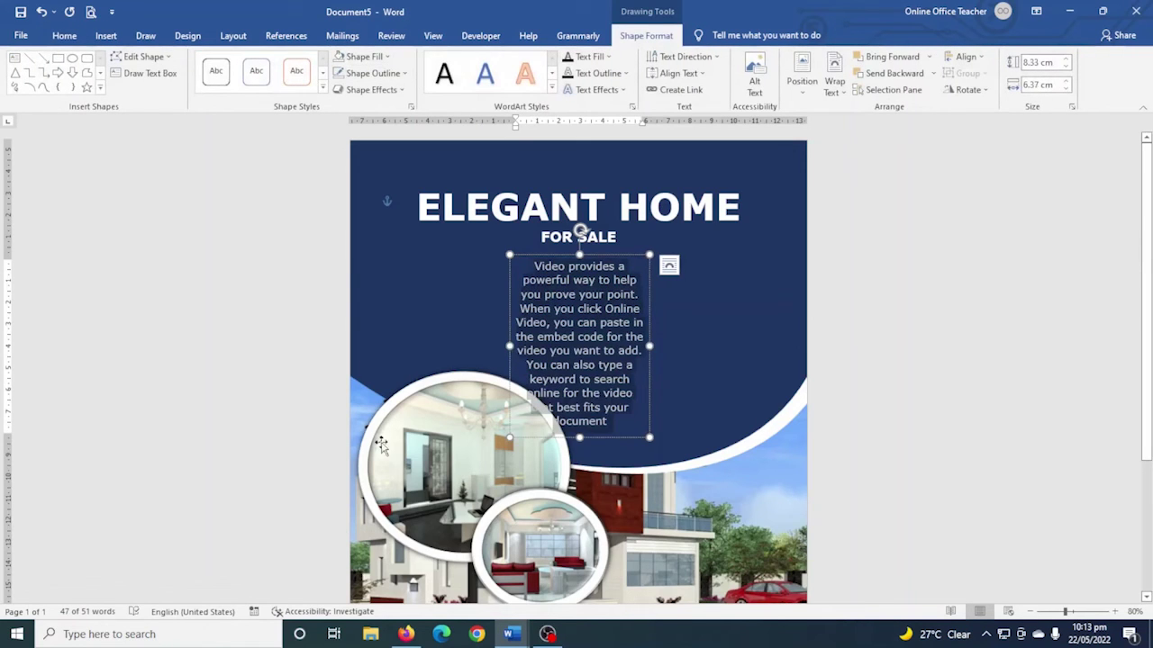
pyautogui.moveTo(650, 344); pyautogui.dragTo(780, 352)
pyautogui.click(964, 55)
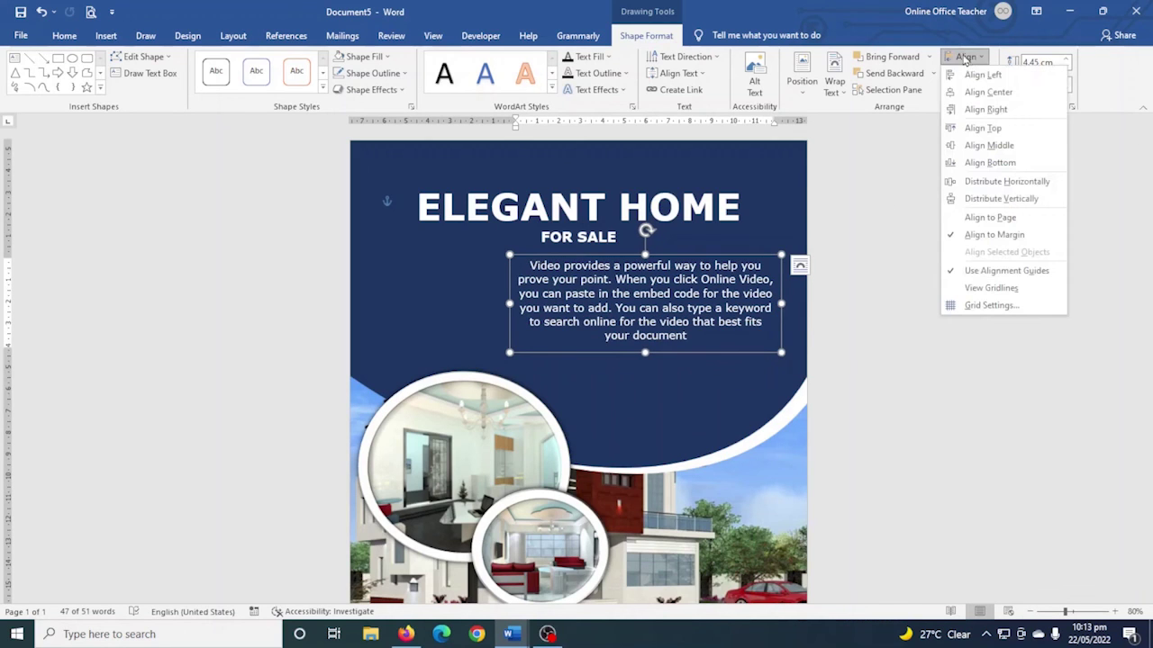
pyautogui.click(978, 90)
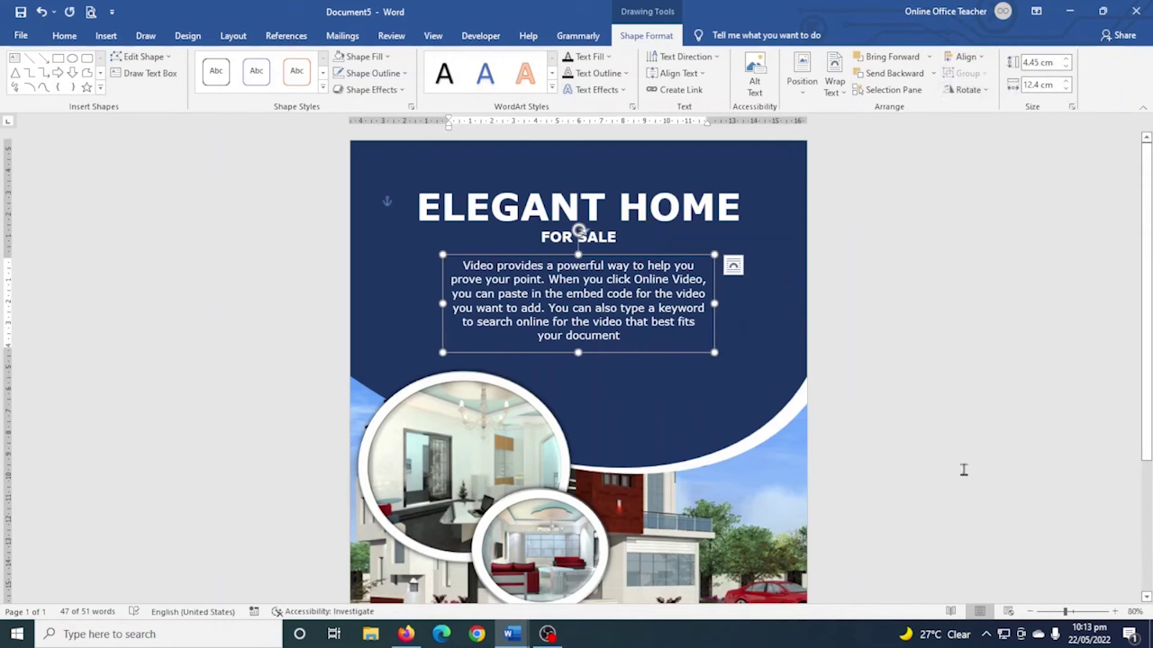
pyautogui.scroll(-3, 907, 367)
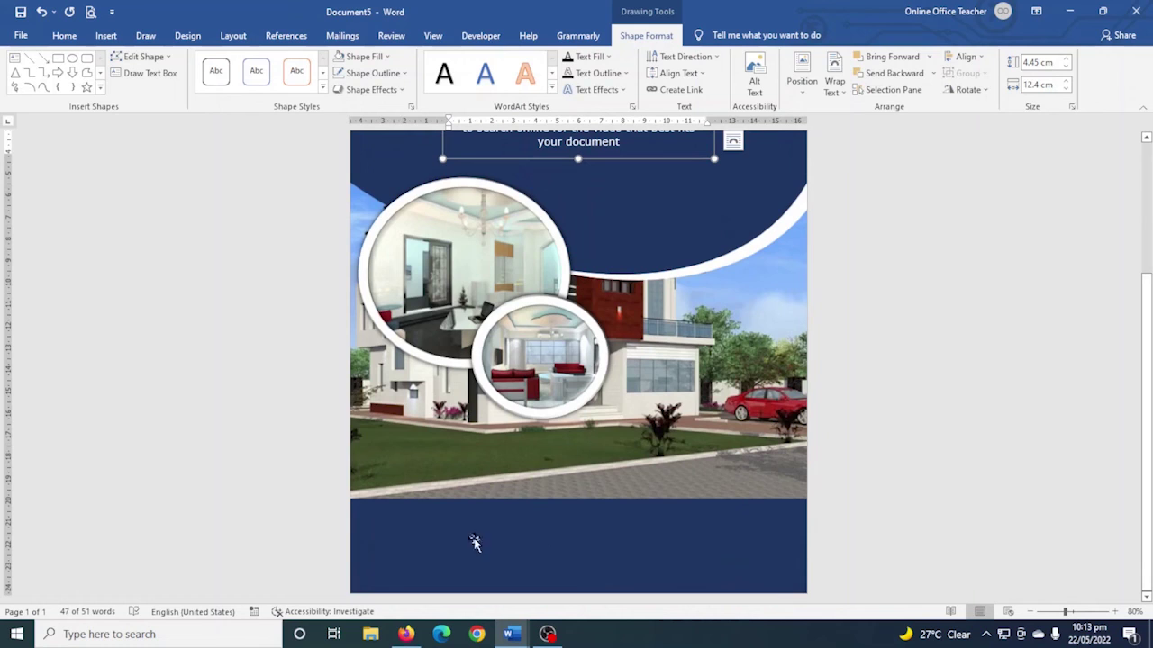
pyautogui.scroll(3, 571, 540)
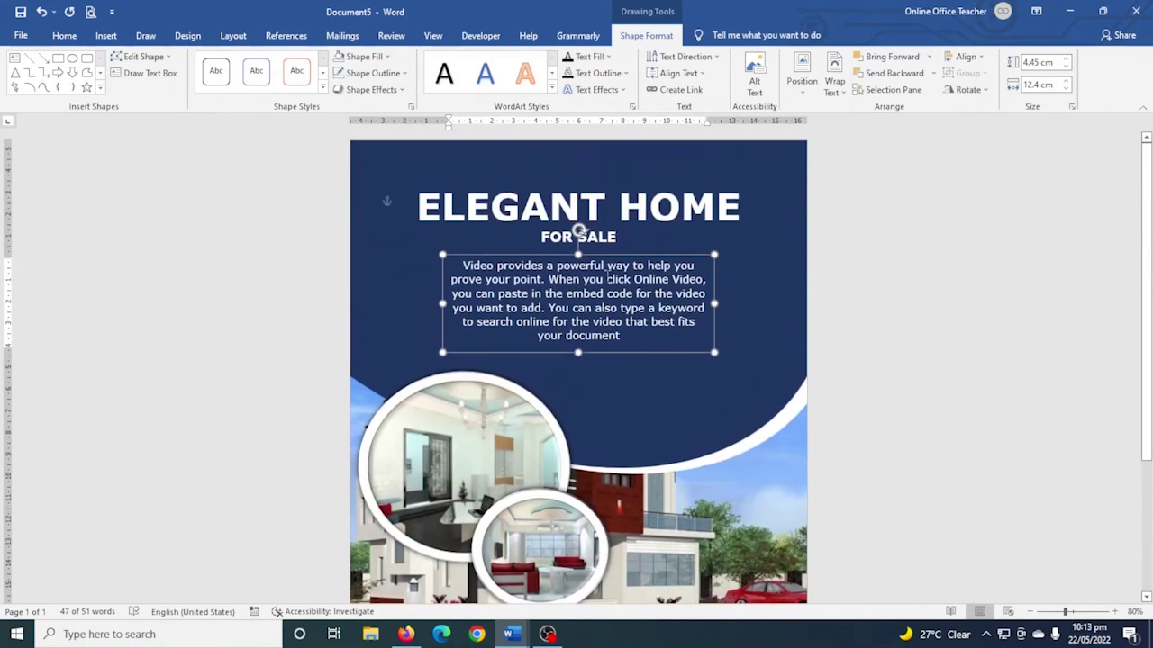
# - Paste a copy of the FOR SALE box onto the bottom navy band, centred
pyautogui.click(597, 236)
pyautogui.click(633, 232)
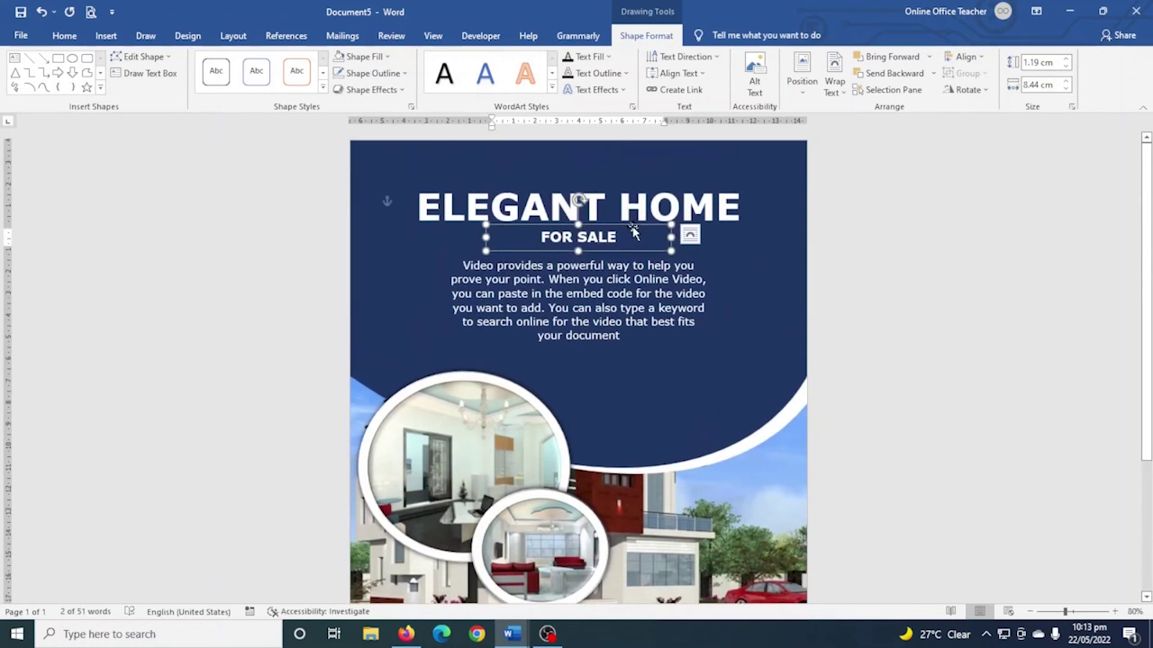
pyautogui.scroll(-3, 622, 288)
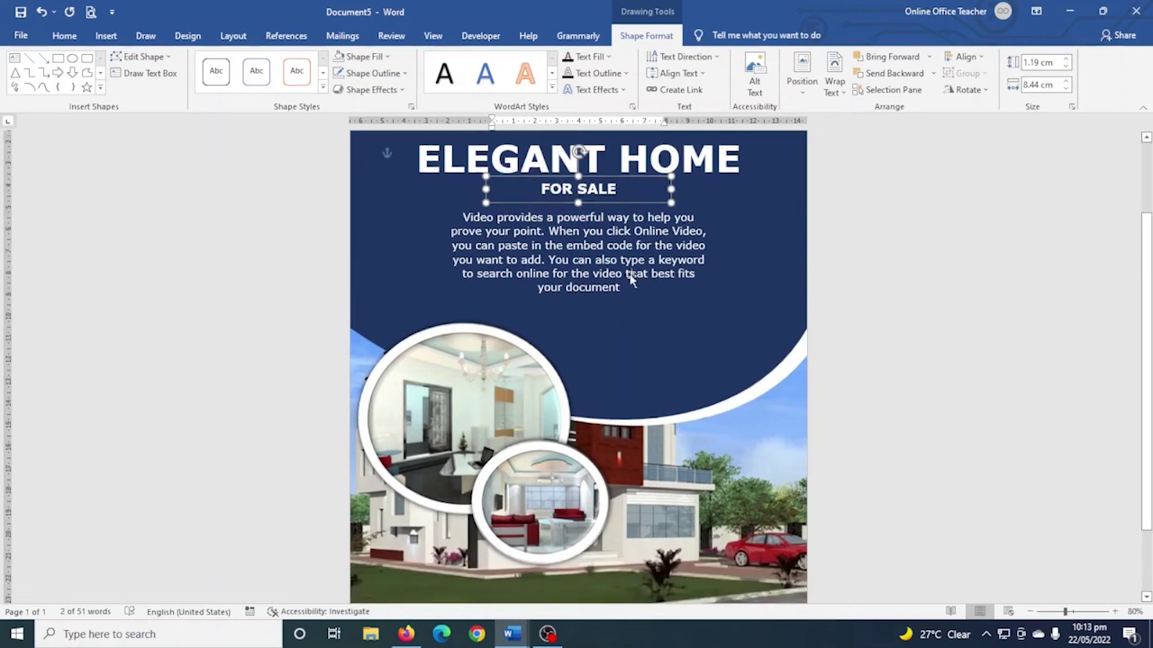
pyautogui.click(567, 547)
pyautogui.hotkey('ctrl', 'v')
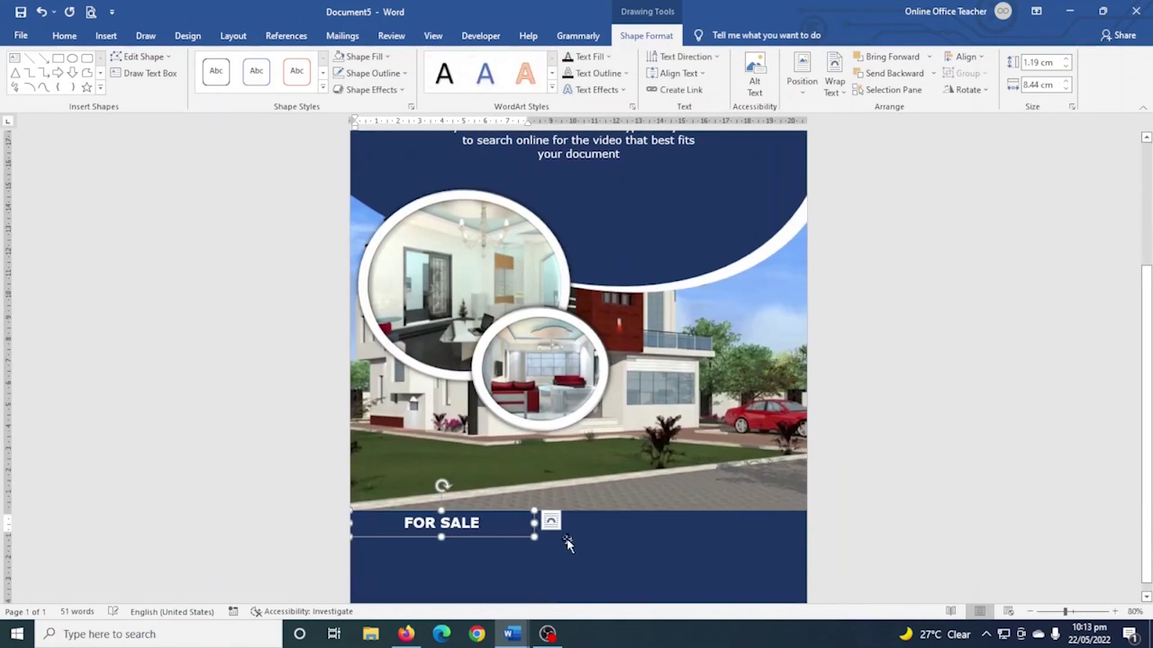
pyautogui.moveTo(496, 539); pyautogui.dragTo(637, 546)
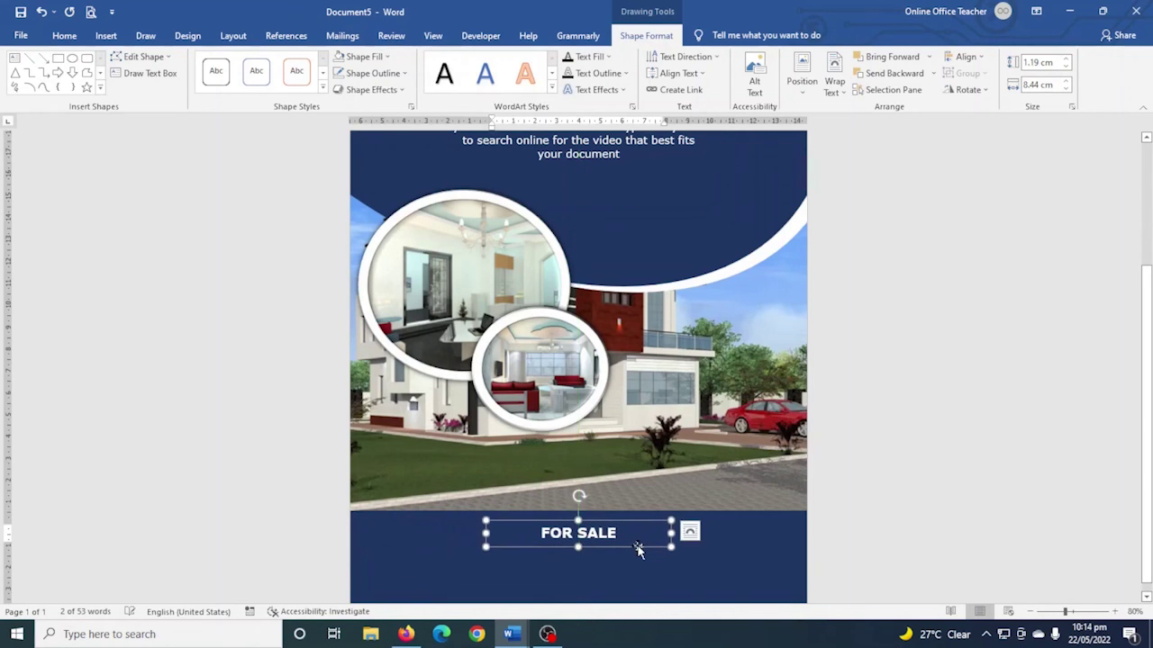
# - Change the copy's text to INFO: with the contact phone number below, resizing the box
pyautogui.scroll(-1, 694, 549)
pyautogui.tripleClick(586, 526)
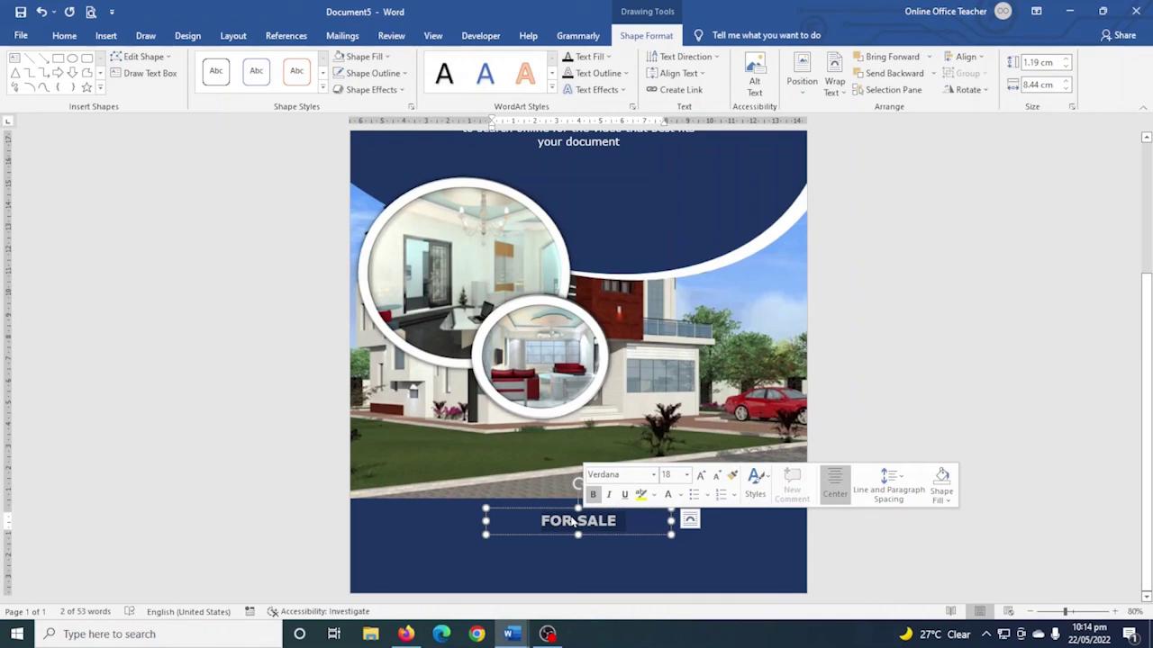
pyautogui.write('INFO:')
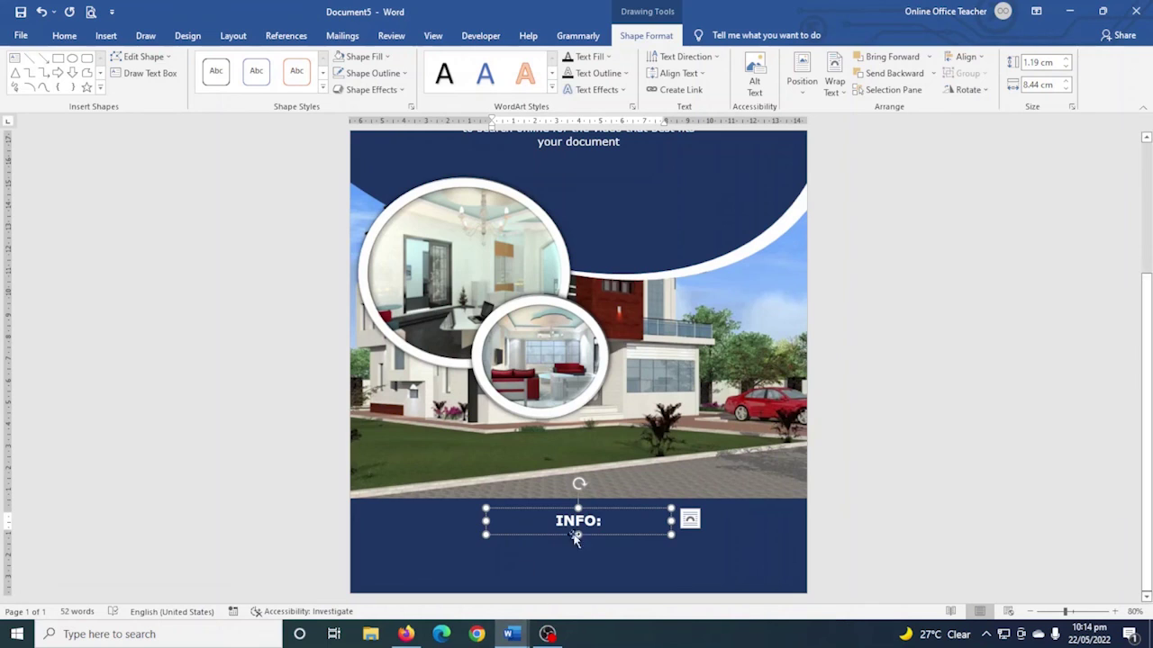
pyautogui.moveTo(578, 535); pyautogui.dragTo(577, 592)
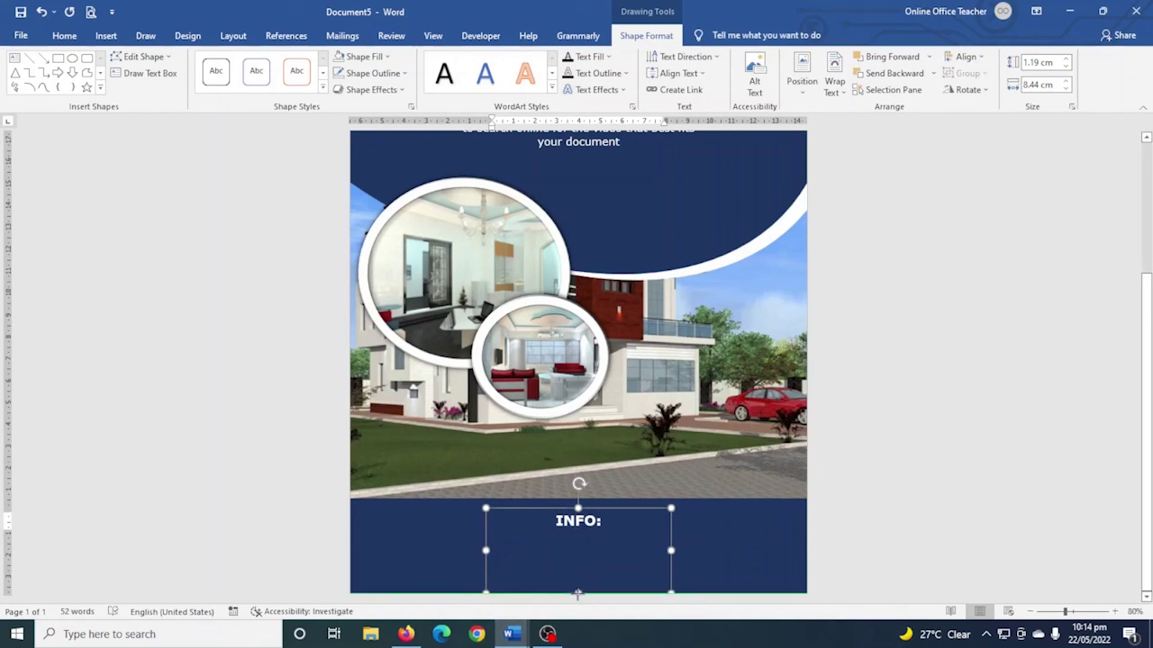
pyautogui.click(577, 547)
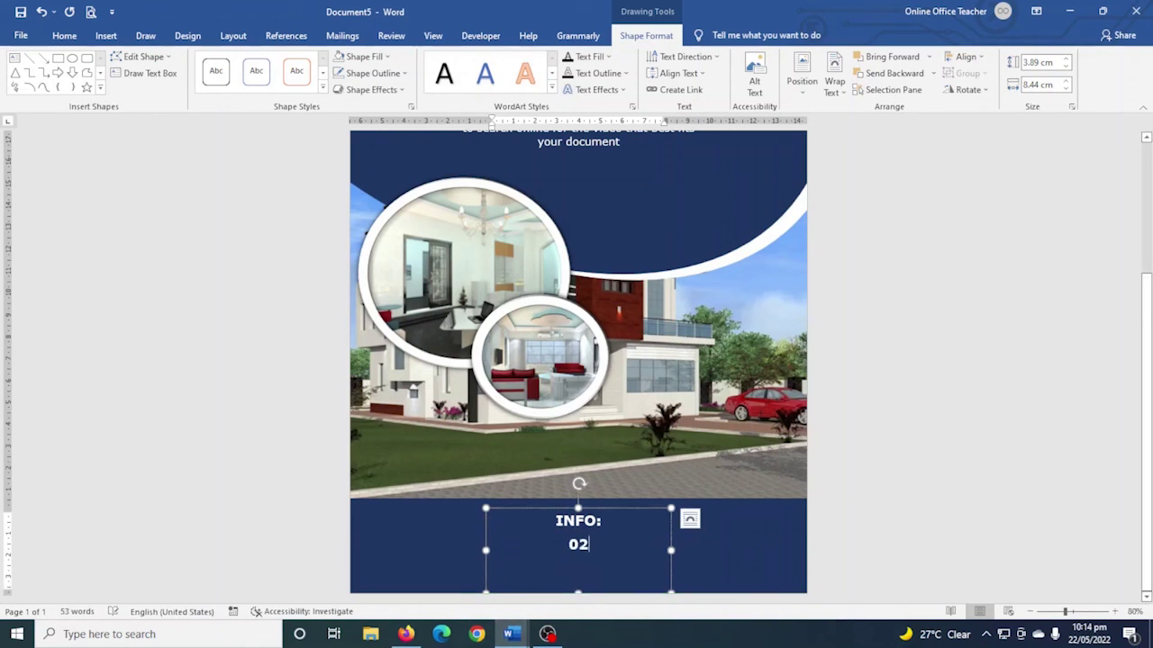
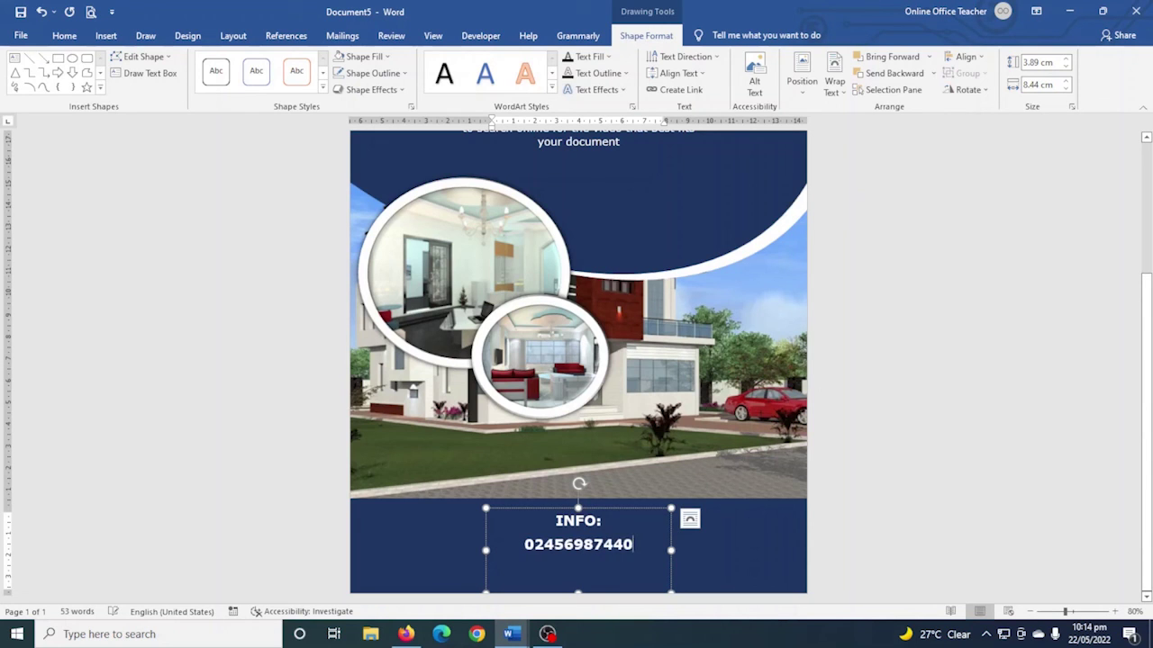
pyautogui.moveTo(578, 508); pyautogui.dragTo(578, 523)
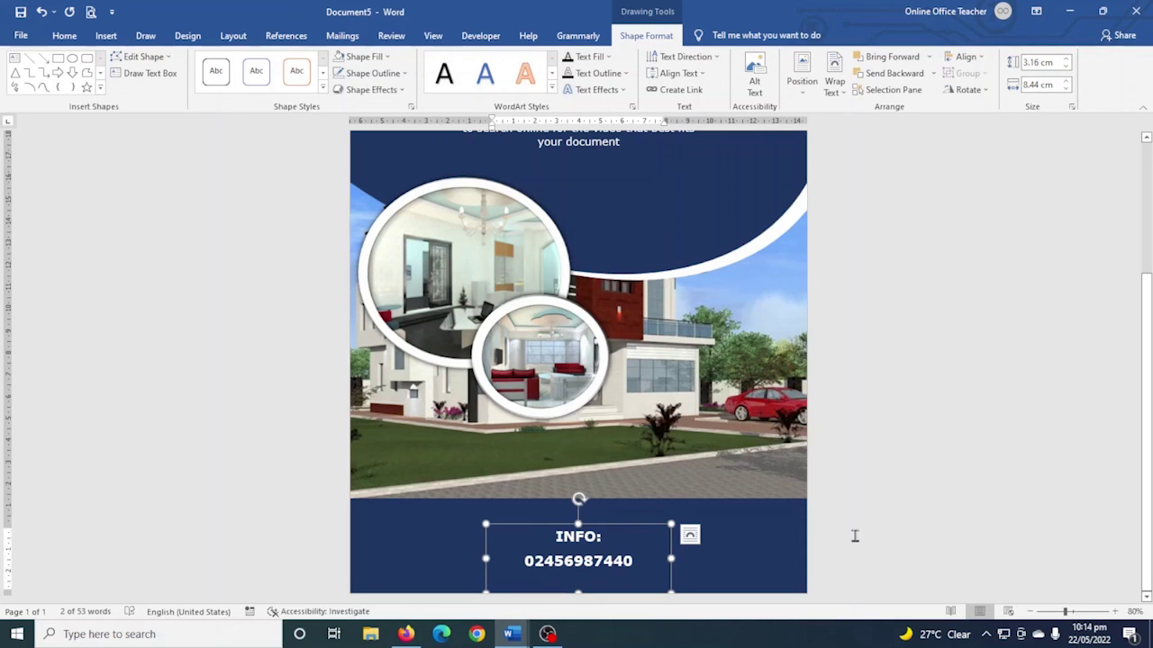
pyautogui.click(885, 288)
# - Zoom out to about 50% so the full flyer, from ELEGANT HOME header to INFO footer, fits on screen
pyautogui.scroll(4, 886, 292)
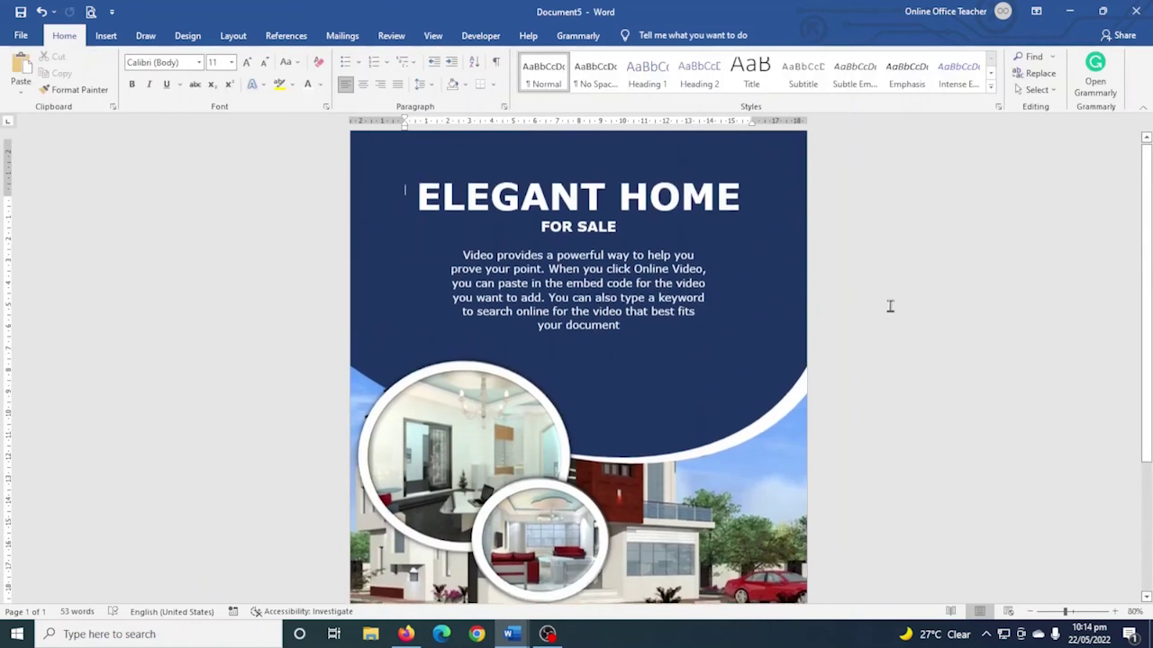
pyautogui.scroll(-4, 937, 387)
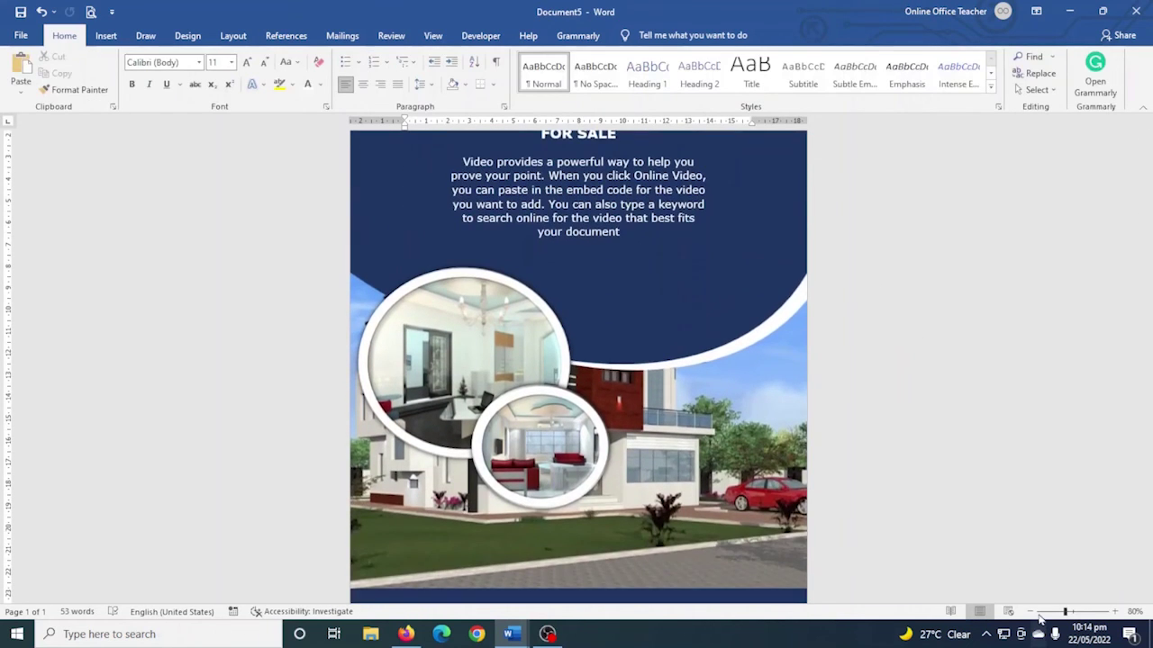
pyautogui.click(1031, 612)
pyautogui.click(1031, 612)
pyautogui.click(1031, 612)
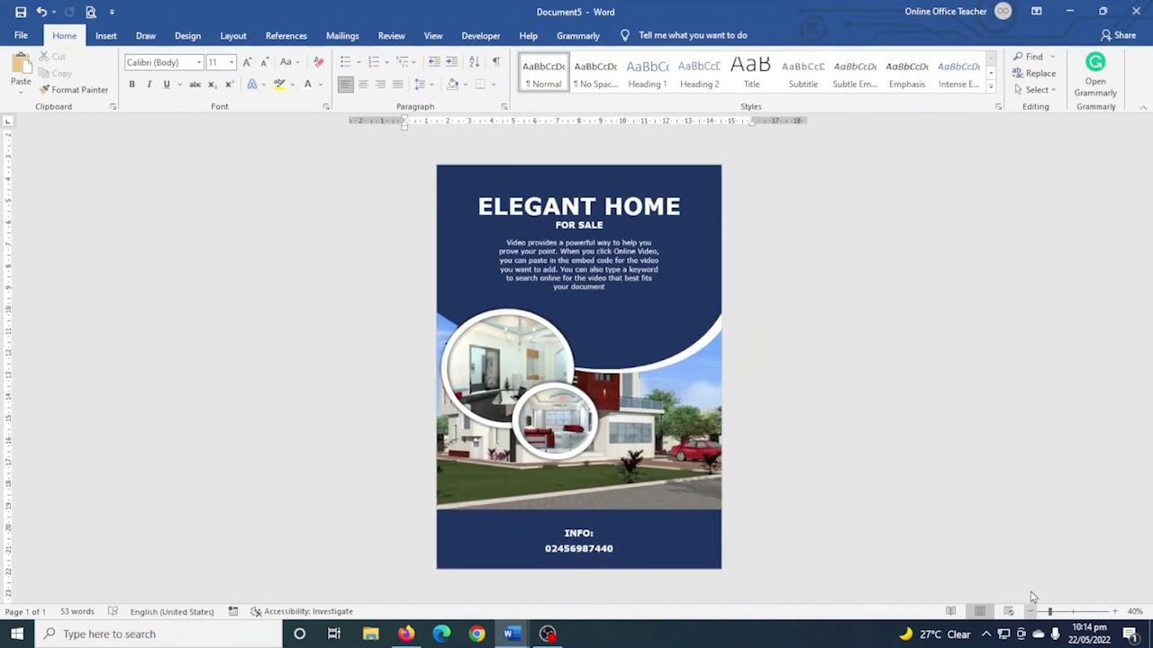
pyautogui.click(1031, 612)
pyautogui.click(1114, 612)
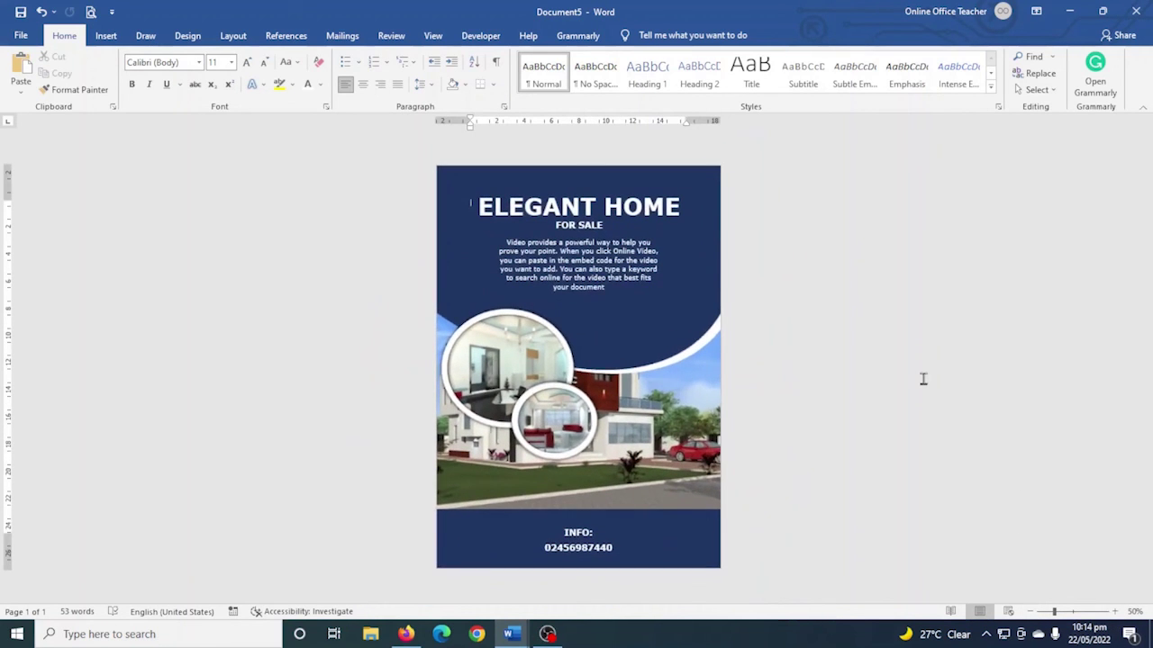